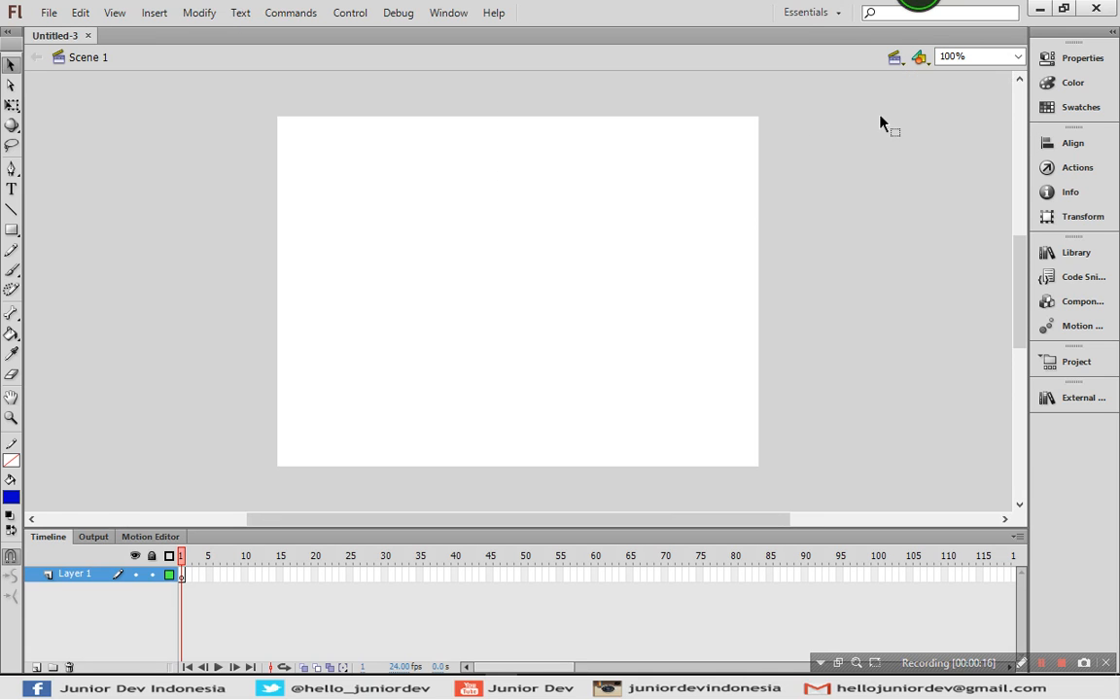
- Set the document's stage size to 800 x 600 px
click(1069, 58)
click(864, 309)
text(800)
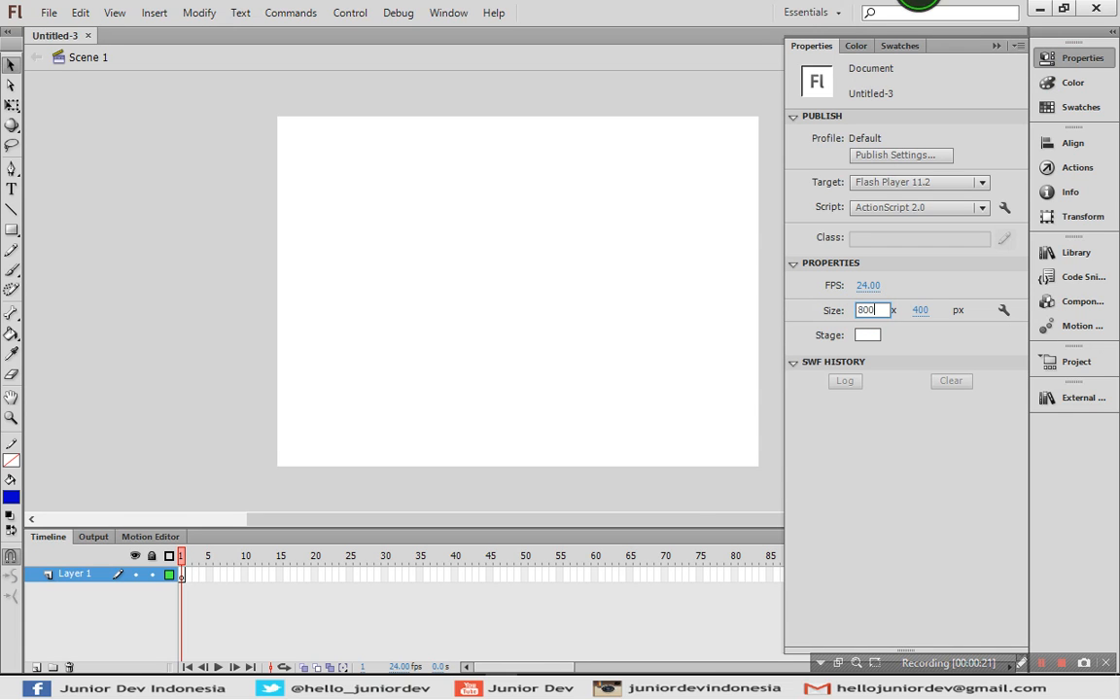
key(Tab)
text(6000)
key(Return)
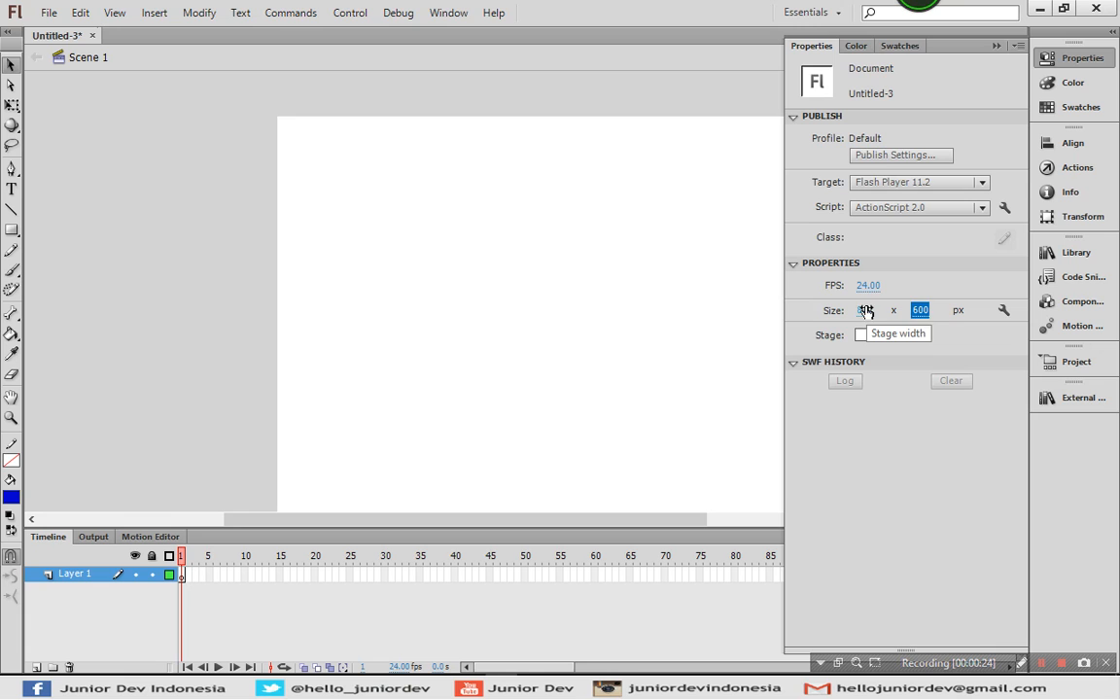
click(688, 234)
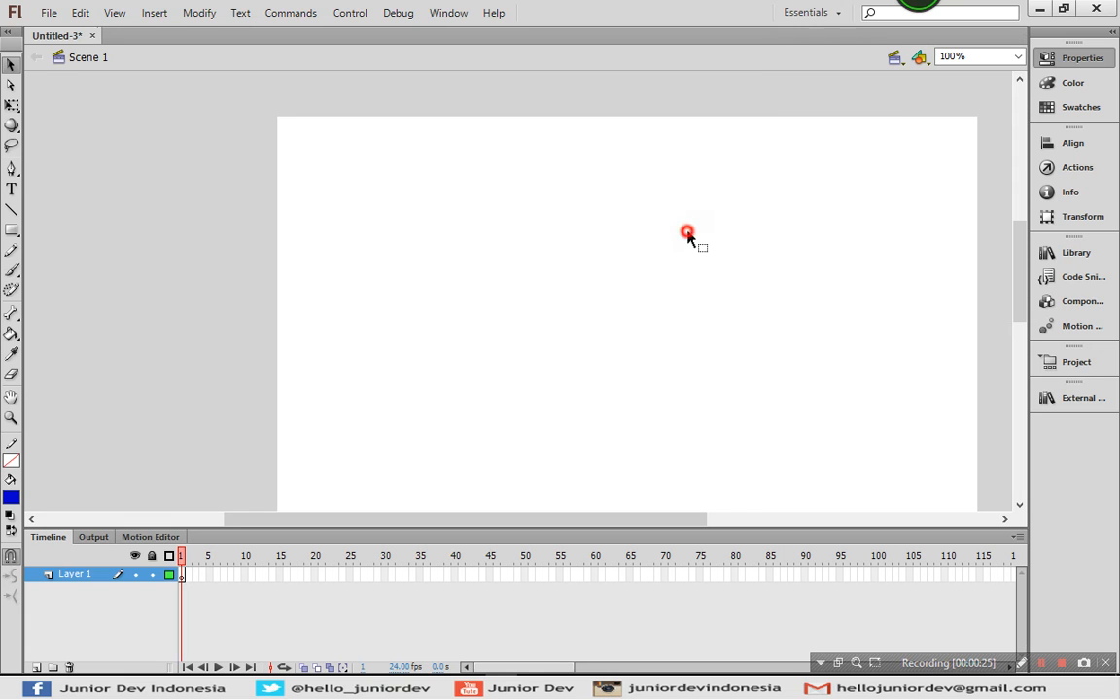
- Draw one large and four small blue circles without outlines, clustered in the upper-left part of the stage, using the Oval tool
click(1017, 56)
click(972, 73)
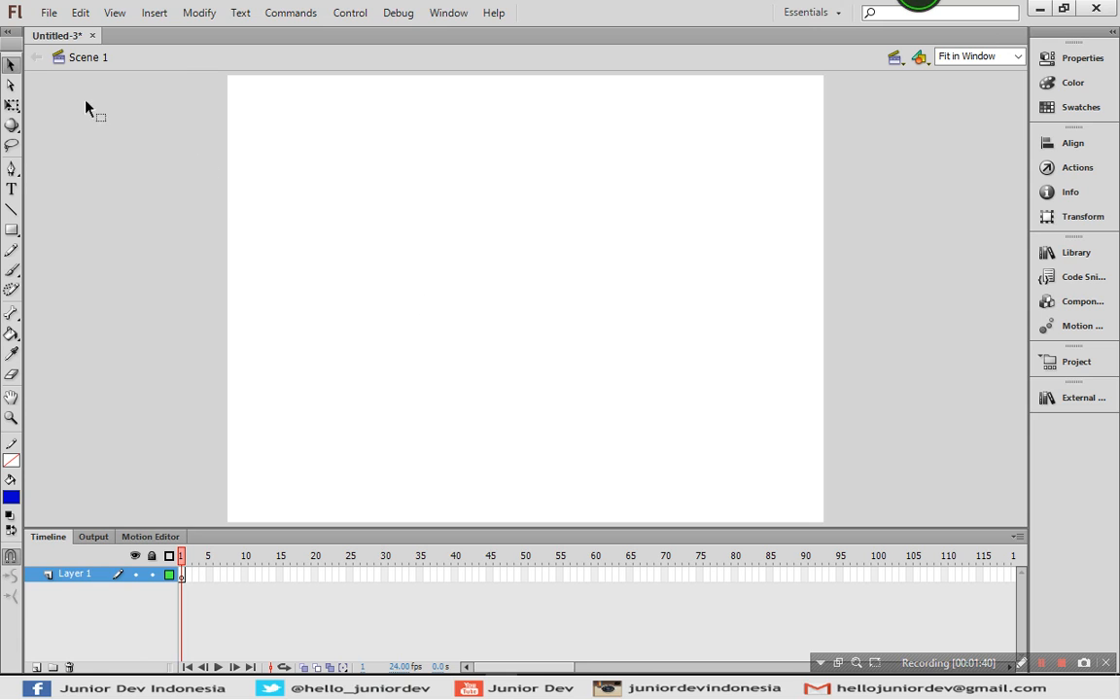
drag(11, 229, 55, 229)
click(75, 248)
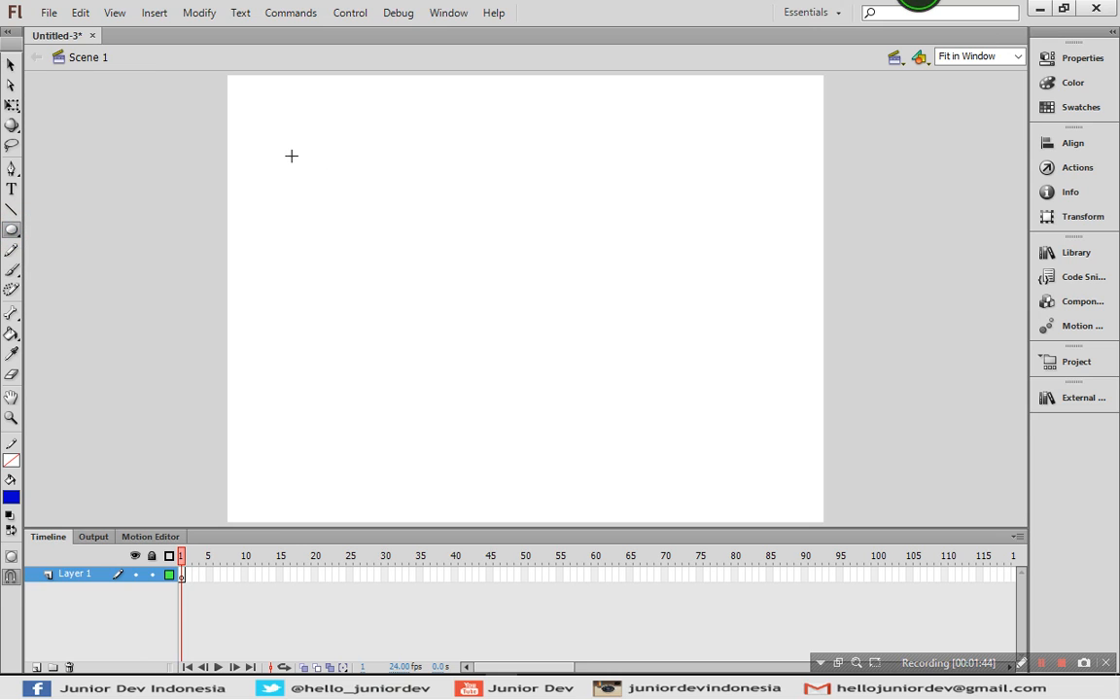
drag(291, 156, 337, 201)
drag(356, 159, 456, 259)
drag(313, 228, 343, 259)
drag(271, 232, 291, 267)
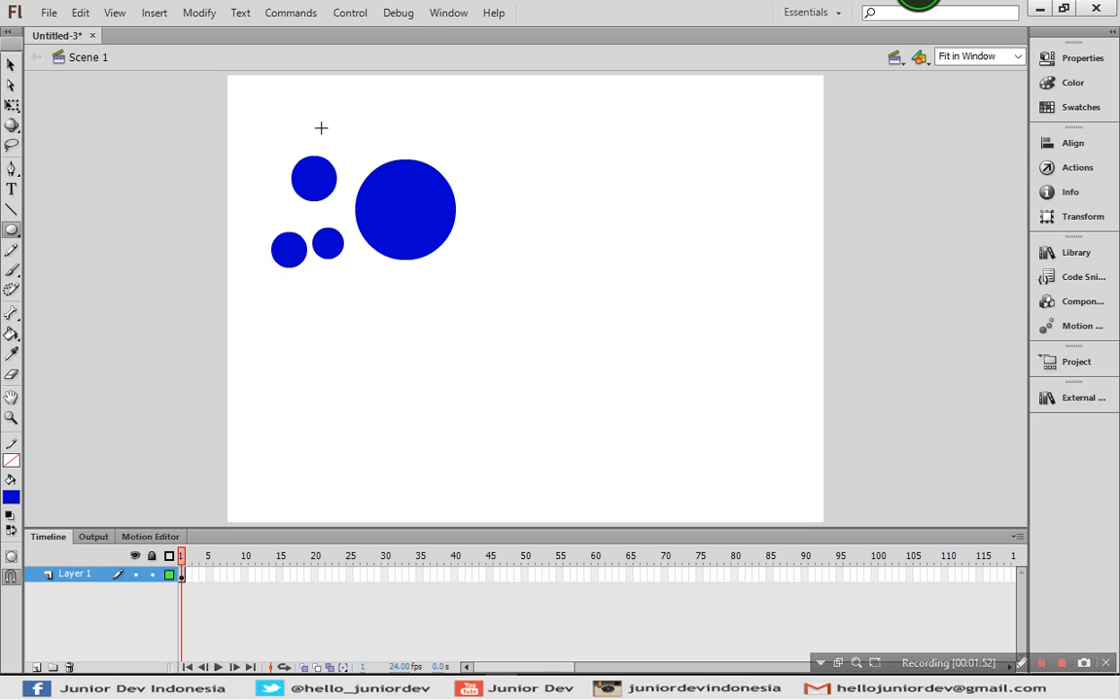
drag(341, 124, 371, 155)
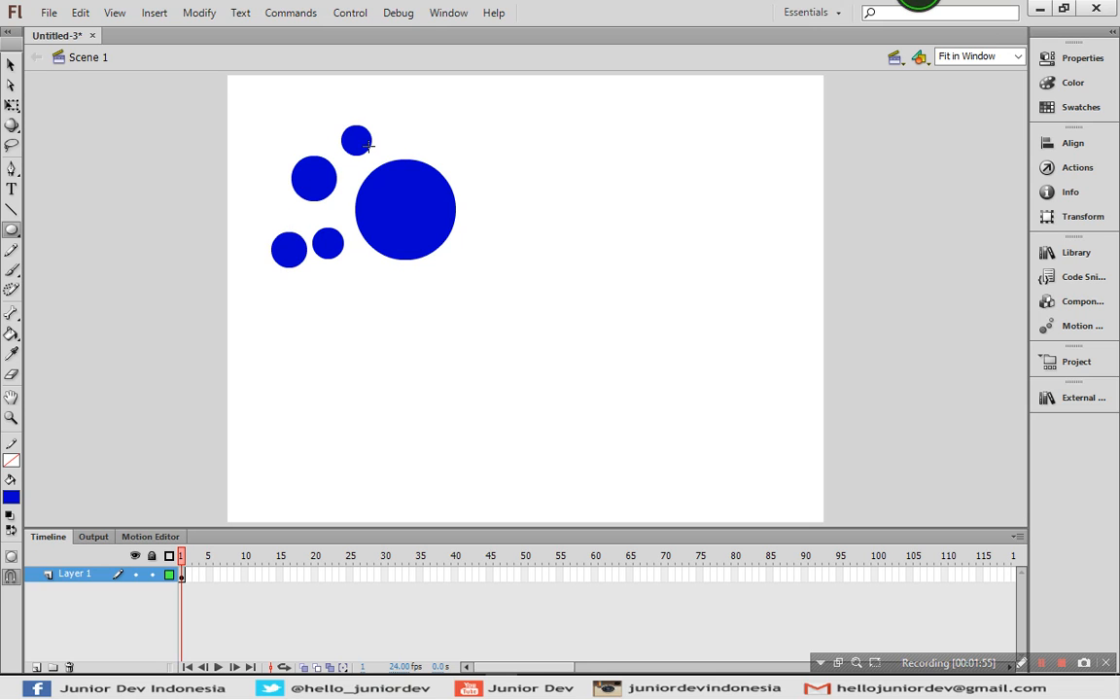
- Move the lower-left small circle slightly upward, leaving it just below and left of the largest small circle
click(11, 64)
click(288, 249)
drag(288, 249, 290, 225)
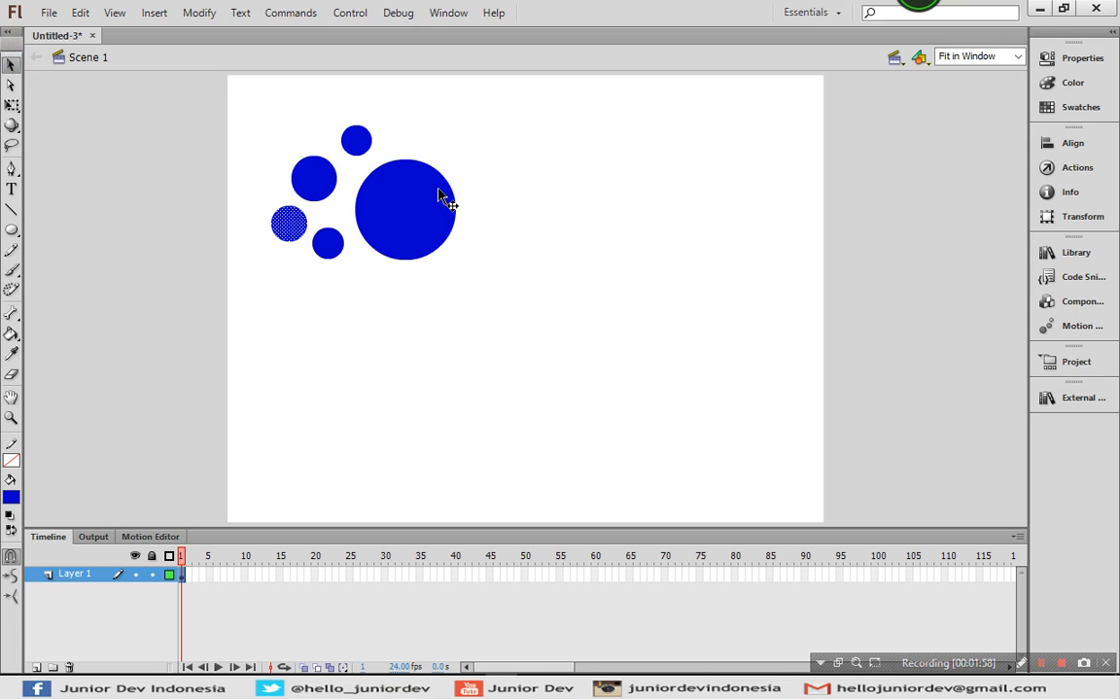
click(491, 141)
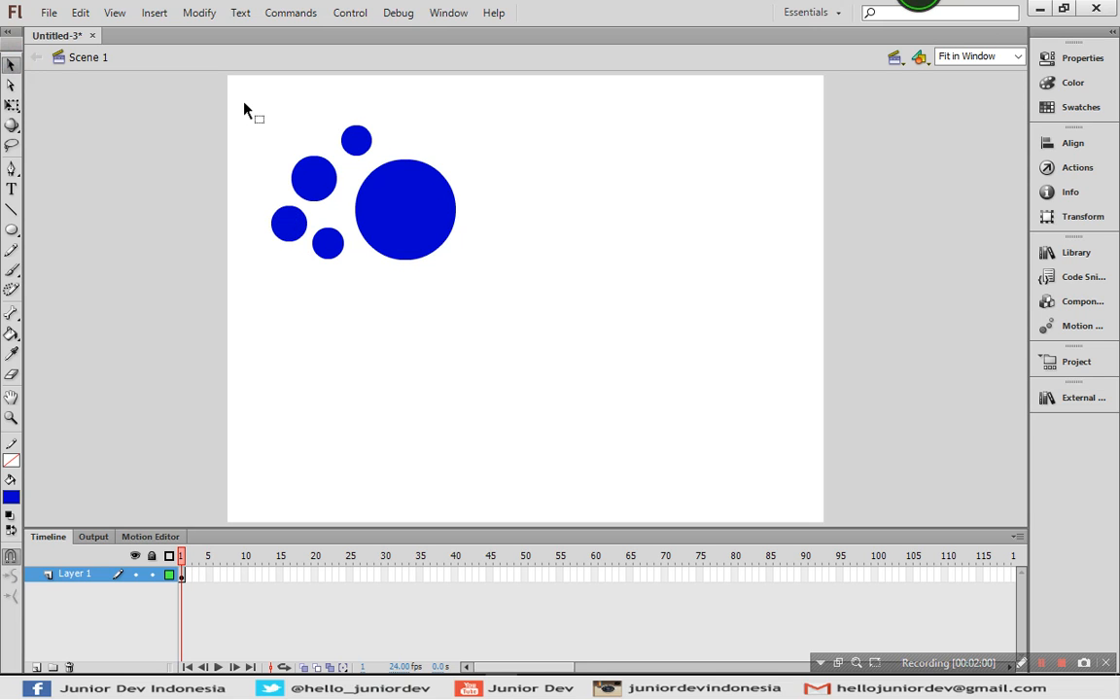
- Convert all five circles together into one movie clip symbol, keeping the default name
mouse_move(239, 100)
mouse_down()
mouse_move(453, 351)
mouse_move(532, 337)
mouse_up()
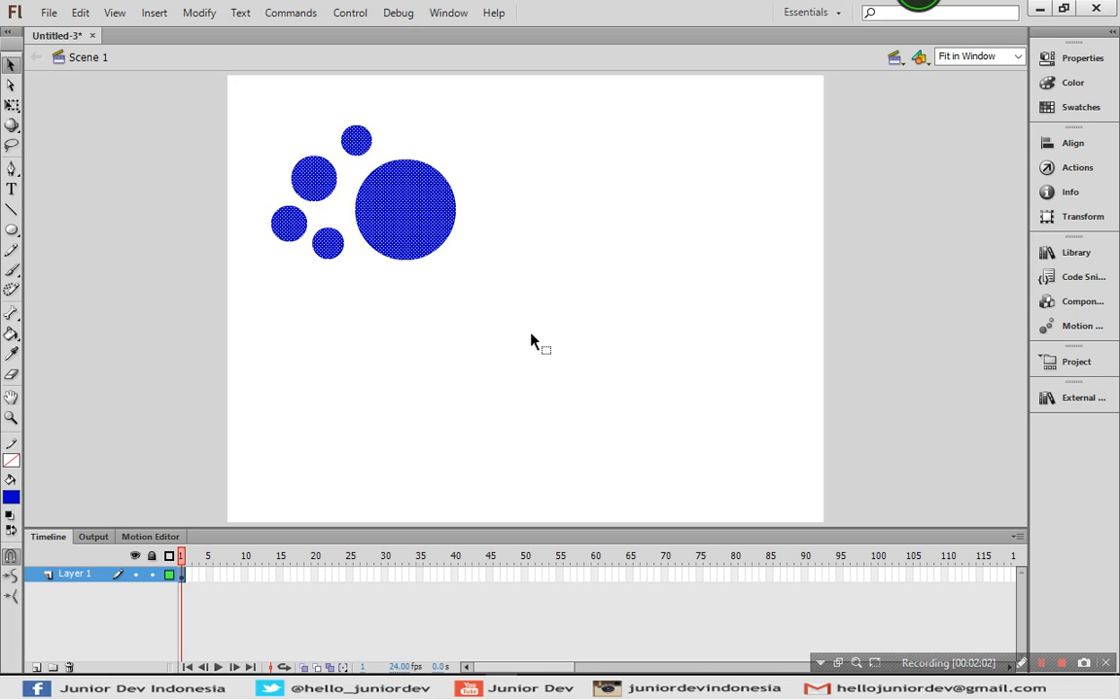
right_click(420, 218)
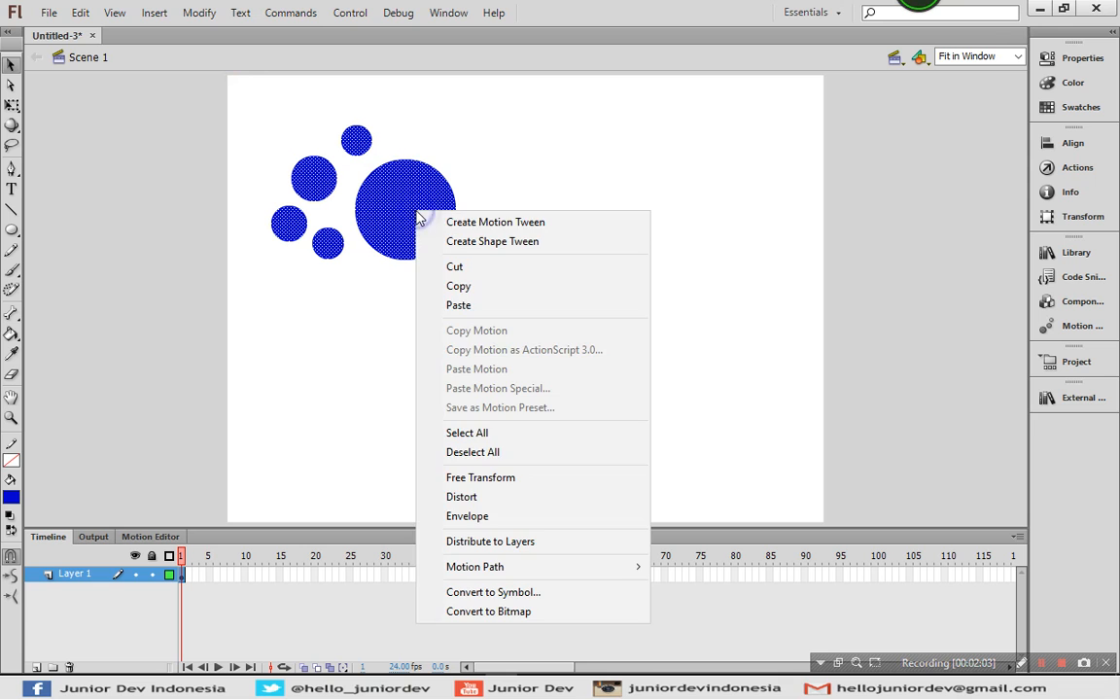
click(520, 592)
click(642, 244)
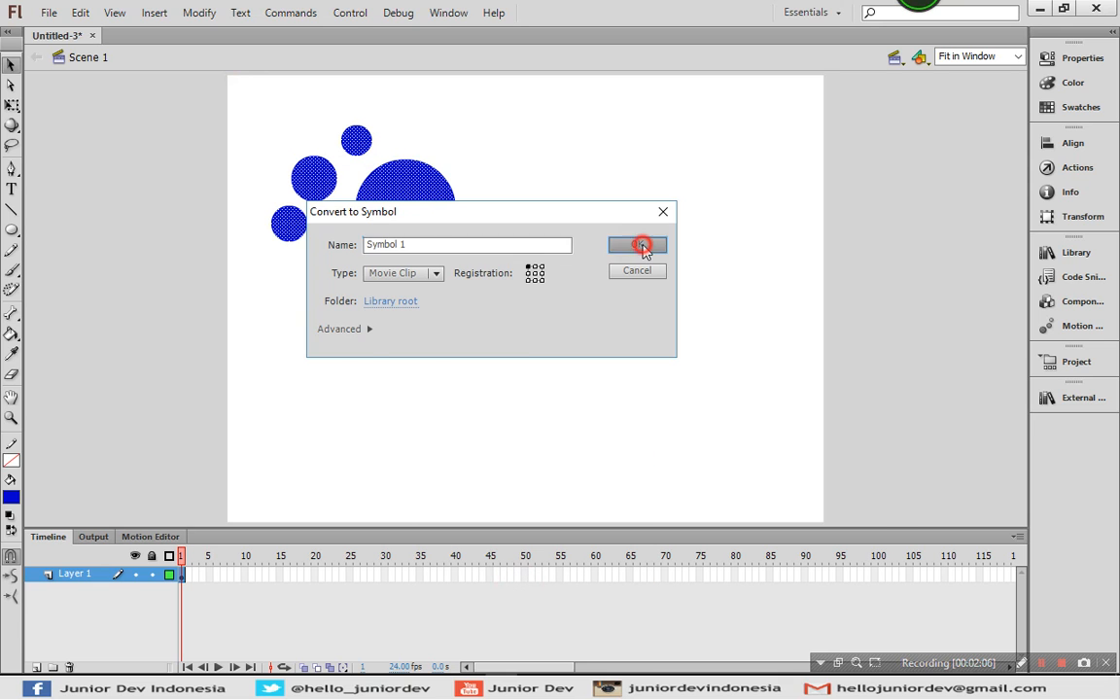
click(490, 259)
- Open the circles' movie clip for editing and add a new layer beneath the circles' layer
click(414, 224)
double_click(425, 230)
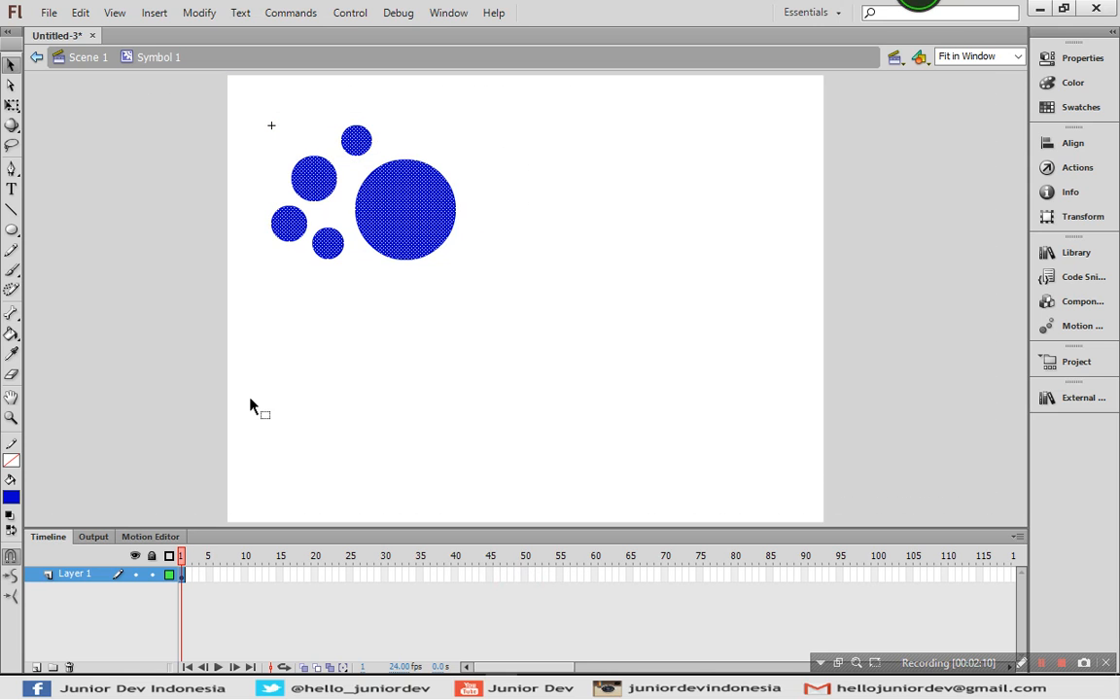
click(173, 443)
click(36, 666)
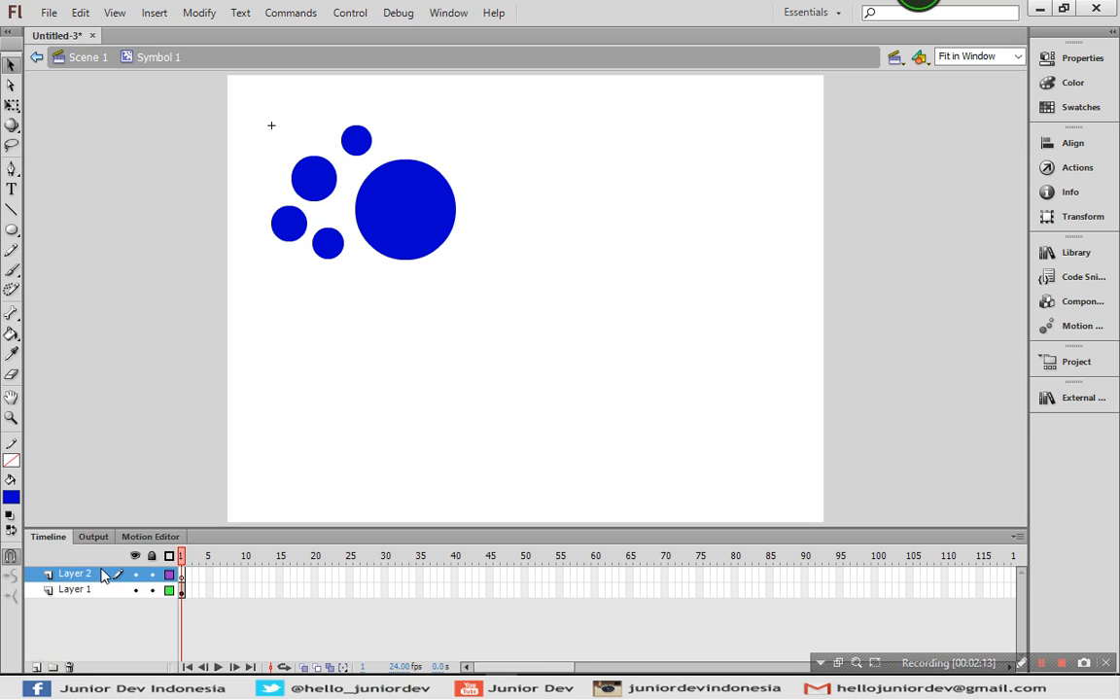
drag(94, 579, 90, 617)
click(184, 594)
click(173, 387)
click(113, 574)
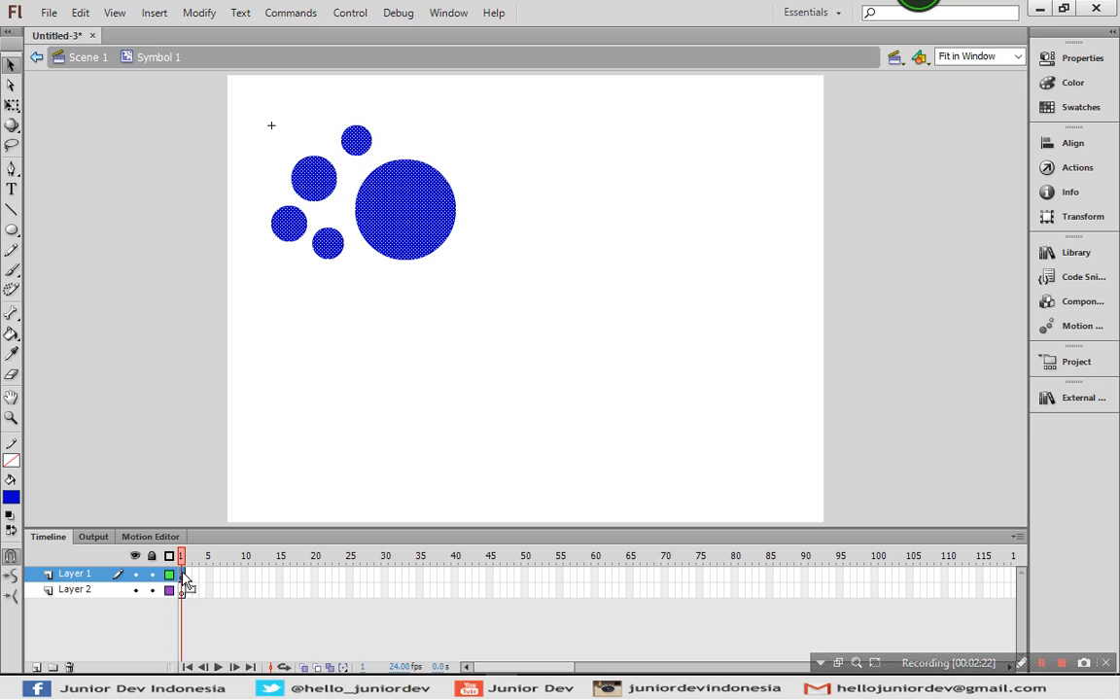
- Import the pemandangan image onto Layer 2 and position it behind the circles in the upper-left part of the stage
click(181, 590)
click(50, 12)
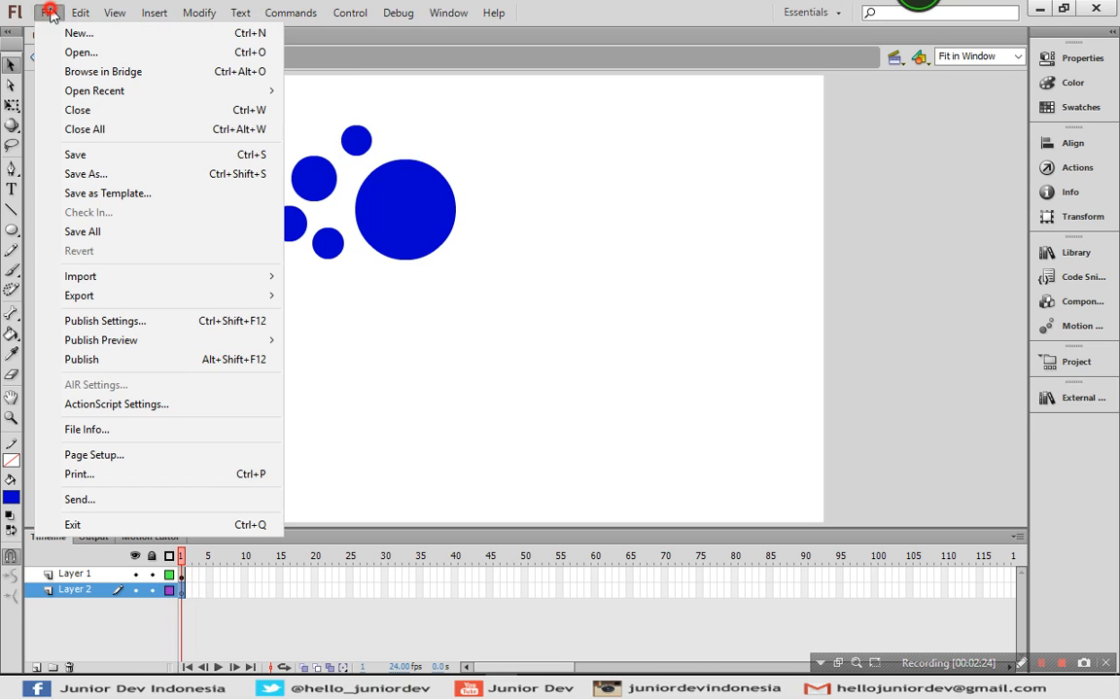
mouse_move(258, 281)
click(352, 277)
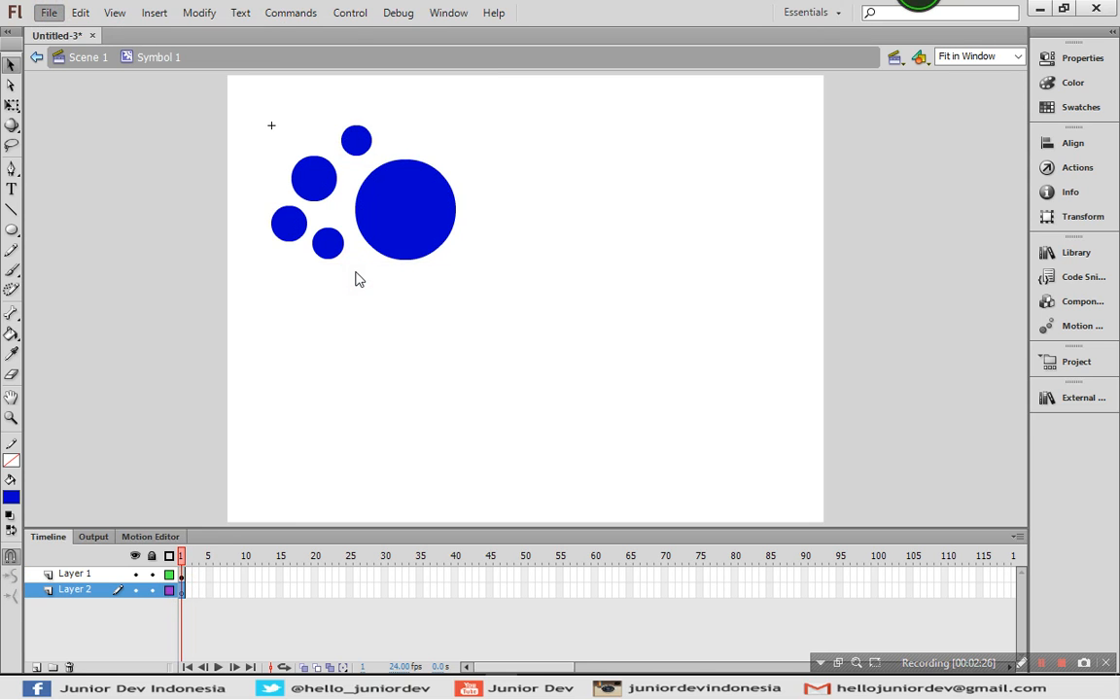
double_click(588, 250)
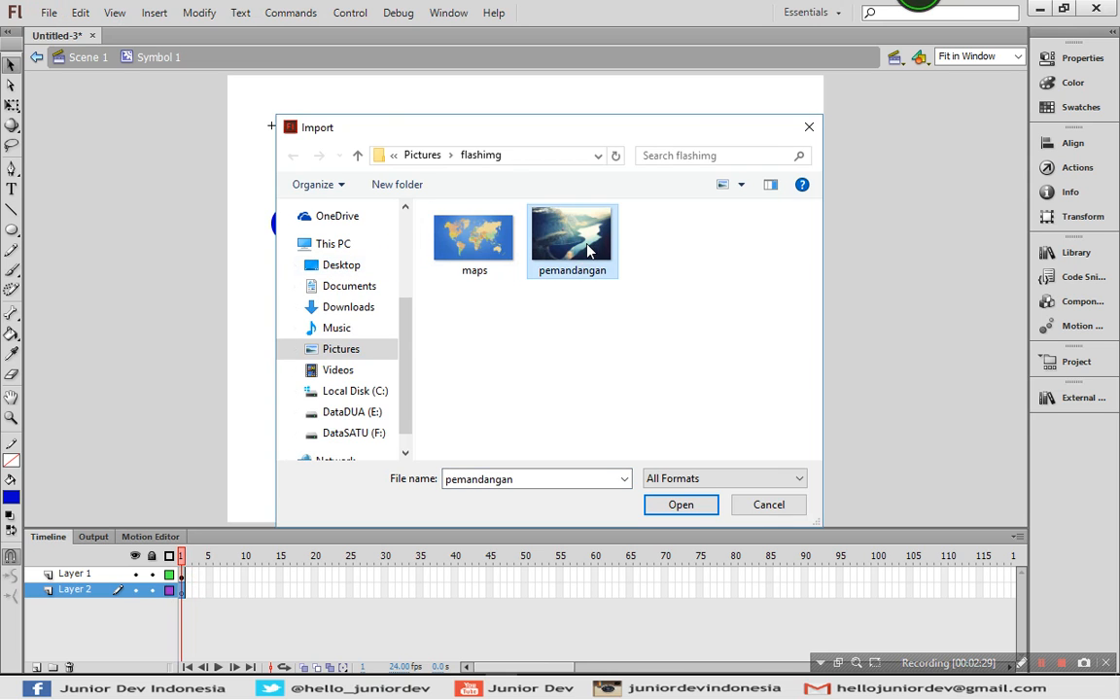
drag(585, 292, 522, 224)
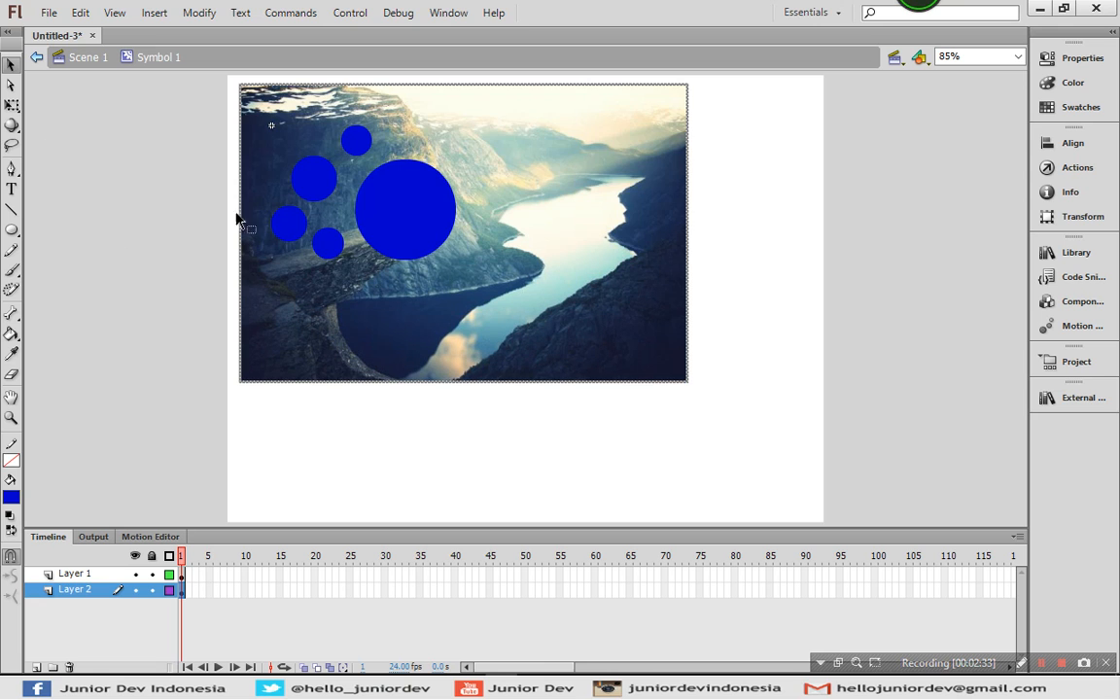
drag(466, 323, 463, 330)
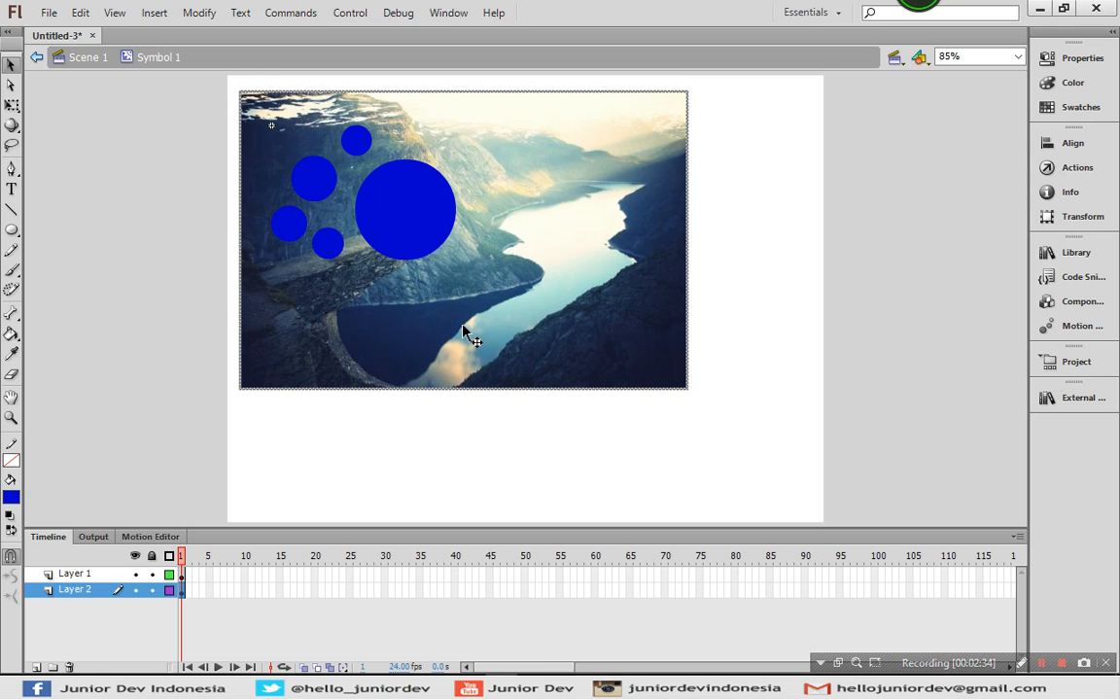
- Turn Layer 1 with the circles into a mask for the landscape image on Layer 2
click(182, 575)
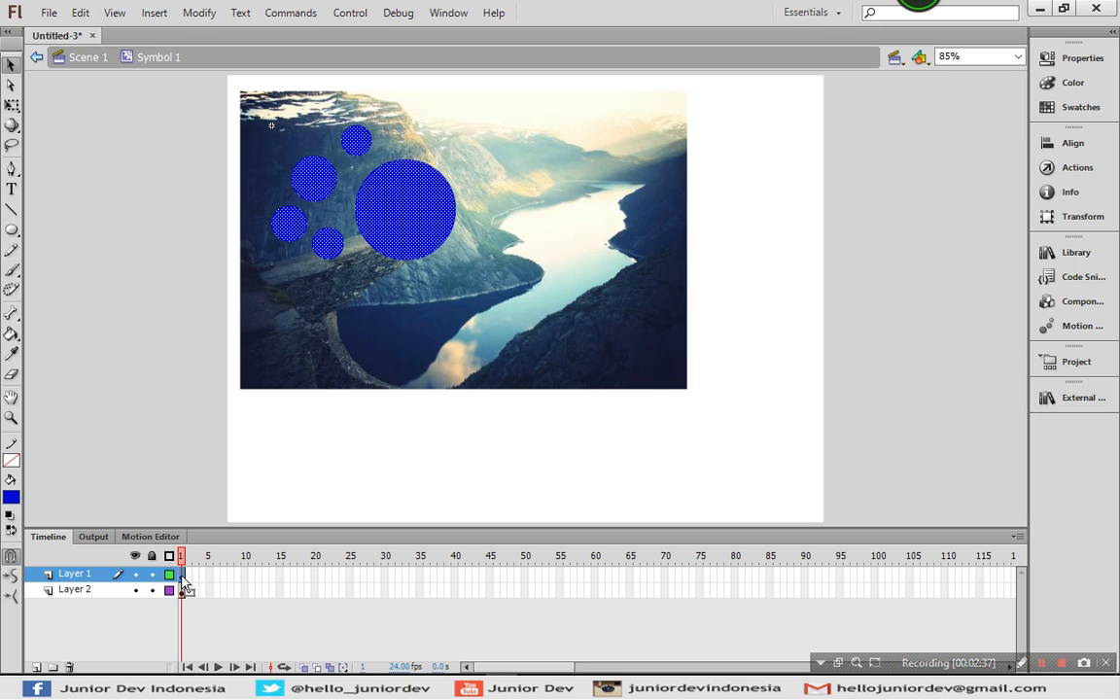
click(69, 573)
right_click(69, 575)
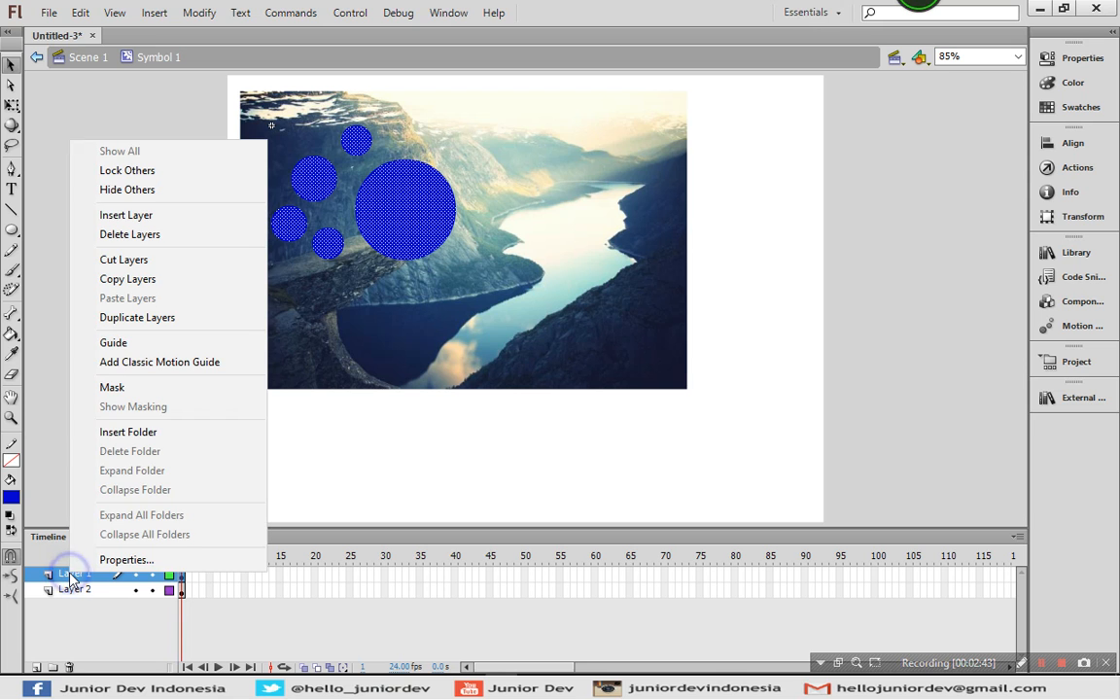
click(139, 389)
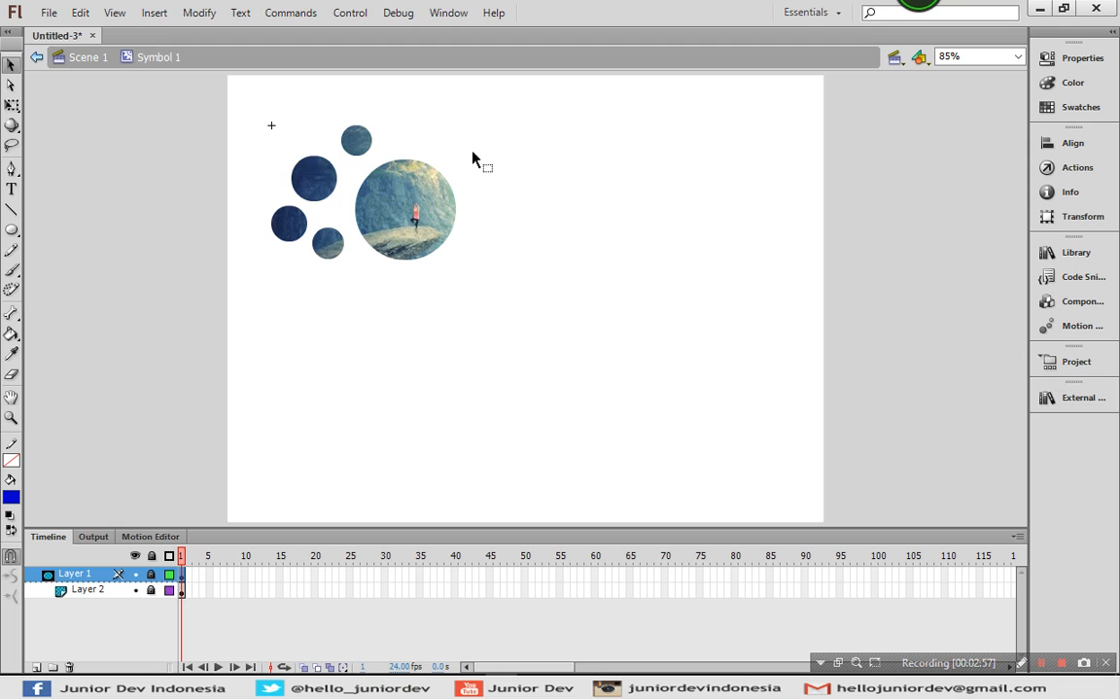
- Unlock both layers and create a motion tween for the circles on Layer 1
click(152, 557)
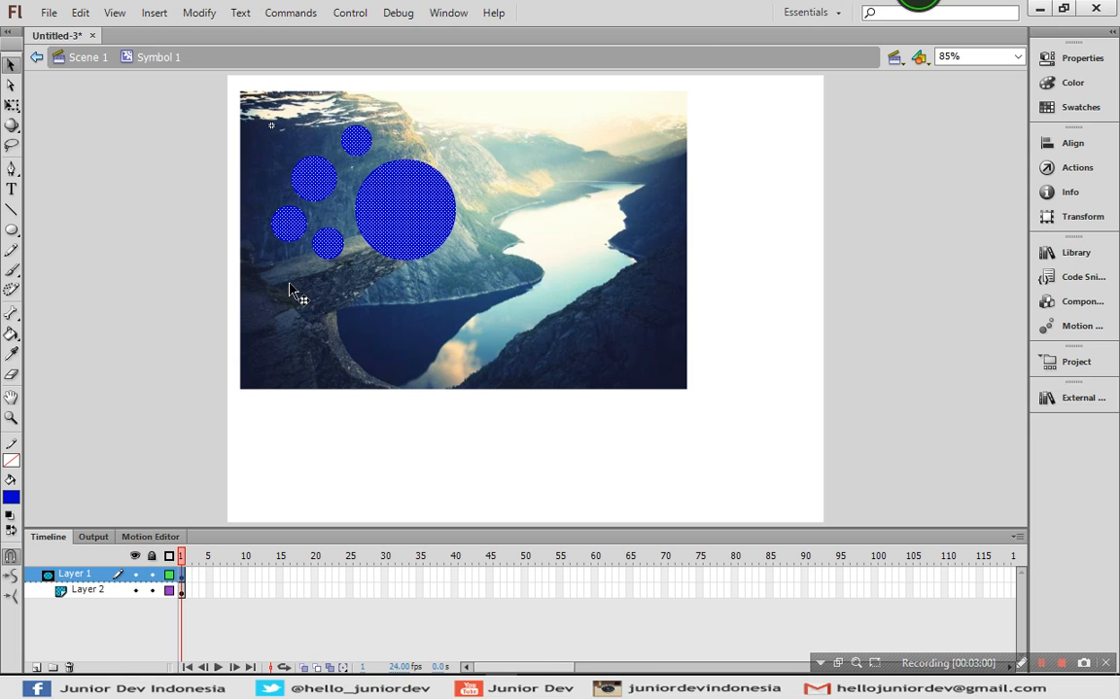
click(179, 261)
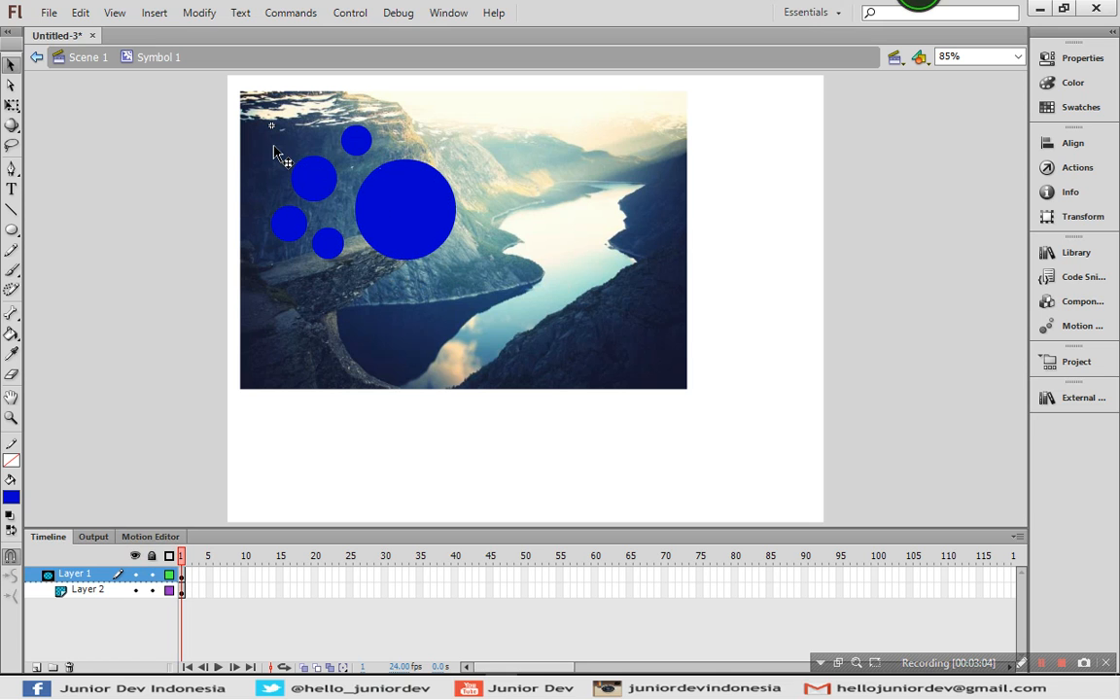
click(182, 575)
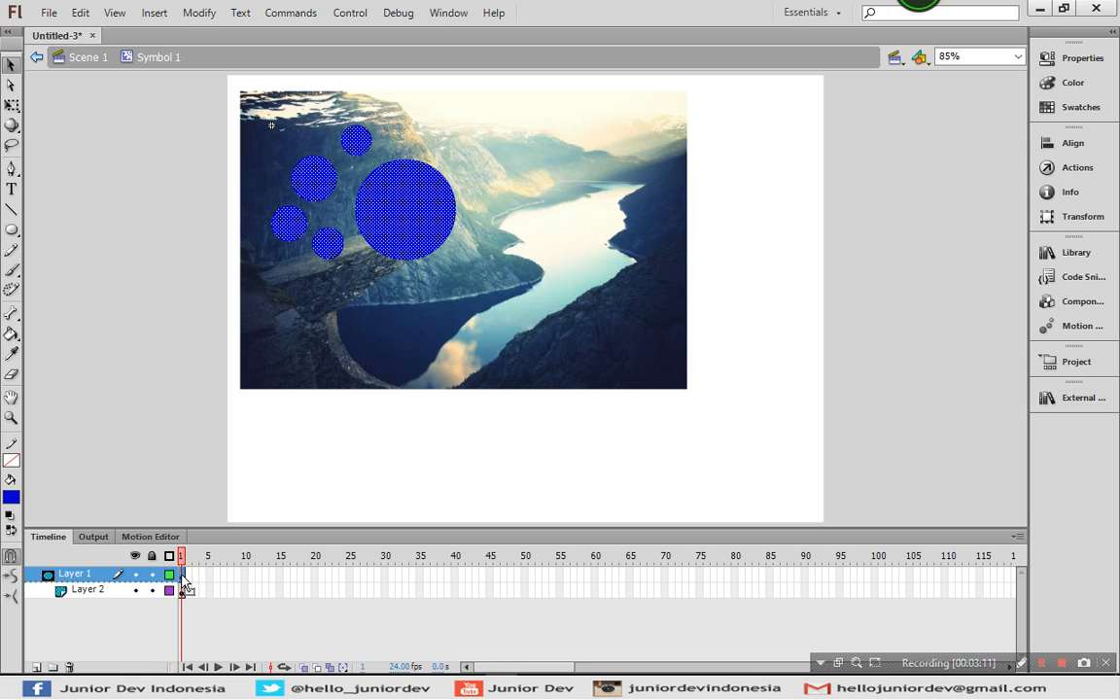
right_click(183, 580)
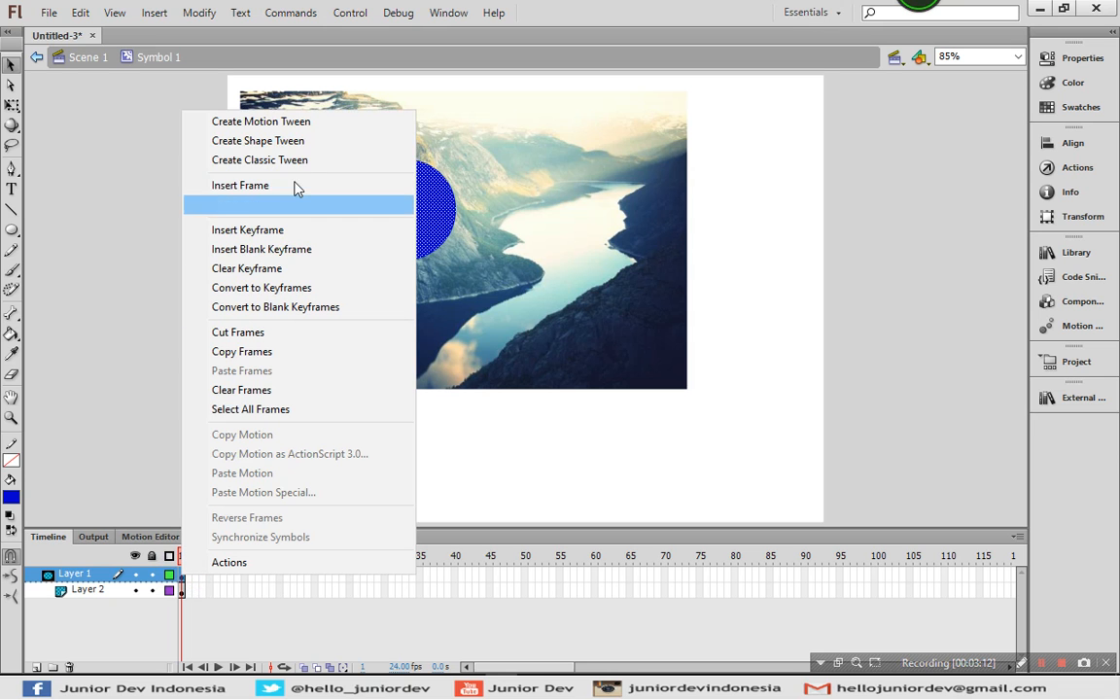
click(260, 122)
click(671, 383)
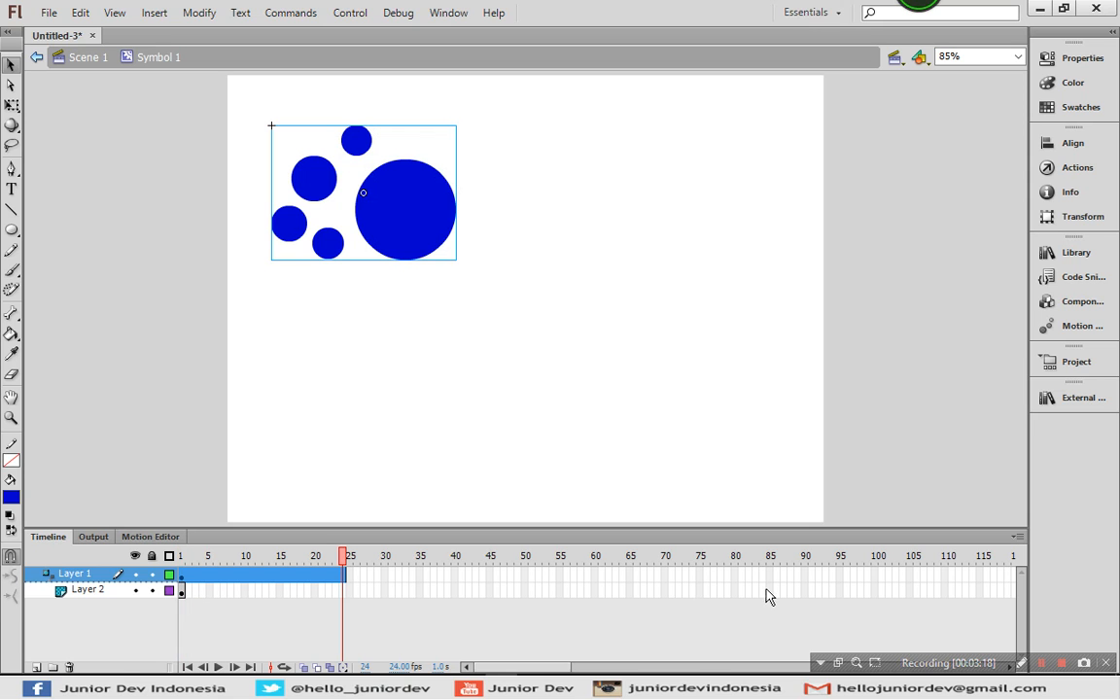
- Extend both Layer 1 and Layer 2 to frame 90 by inserting frames
click(803, 592)
right_click(803, 592)
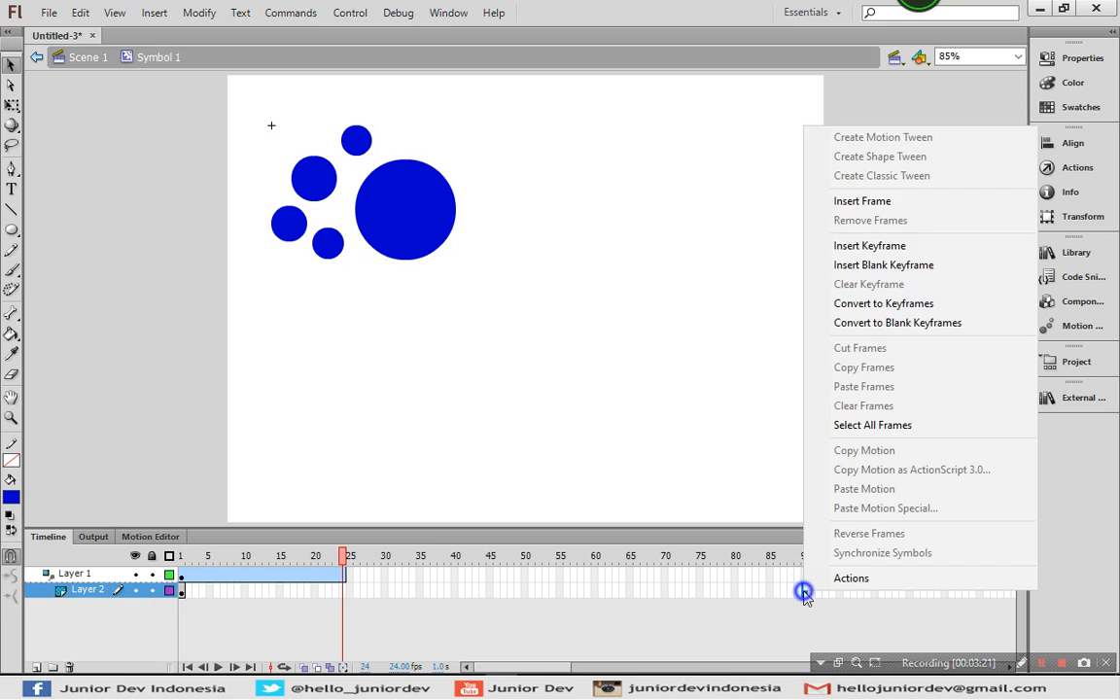
click(805, 576)
drag(805, 575, 805, 592)
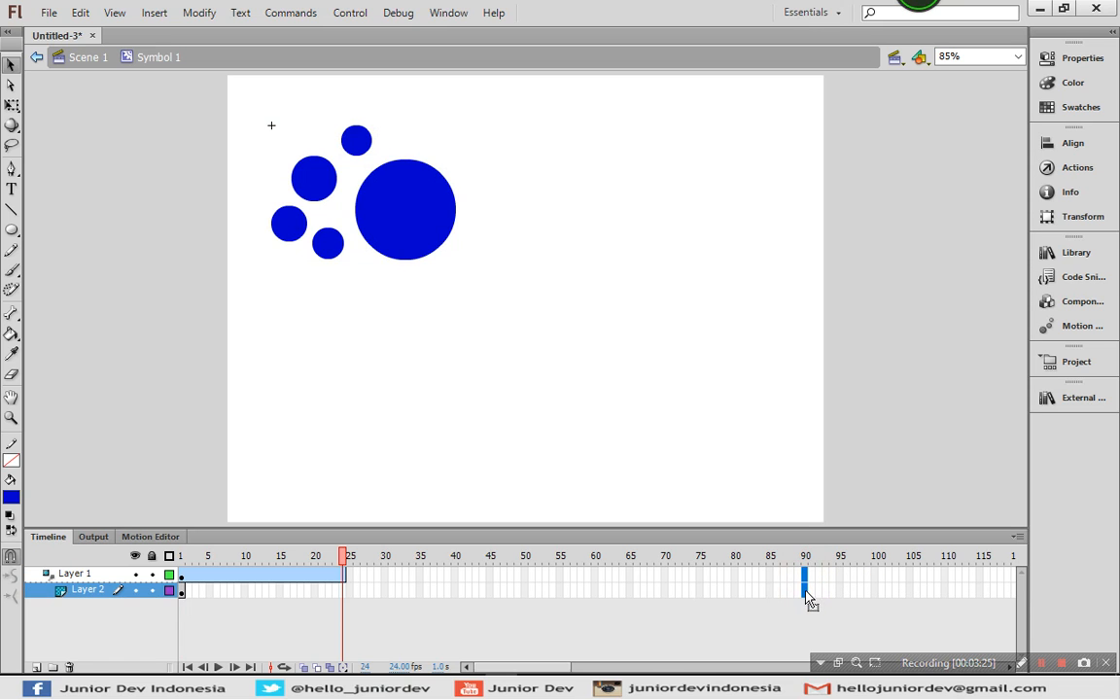
right_click(806, 600)
click(892, 210)
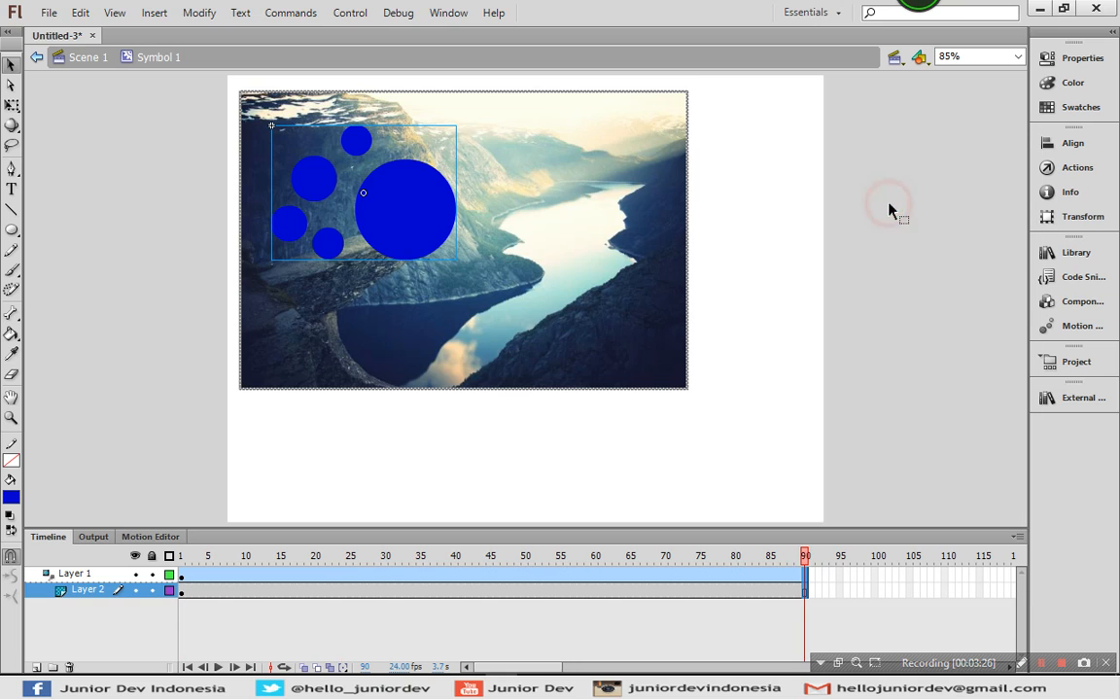
- Animate the circles on Layer 1, moving them right over the lake at frame 30 and to the image's lower left at frame 60
click(806, 572)
click(331, 577)
drag(330, 580, 350, 580)
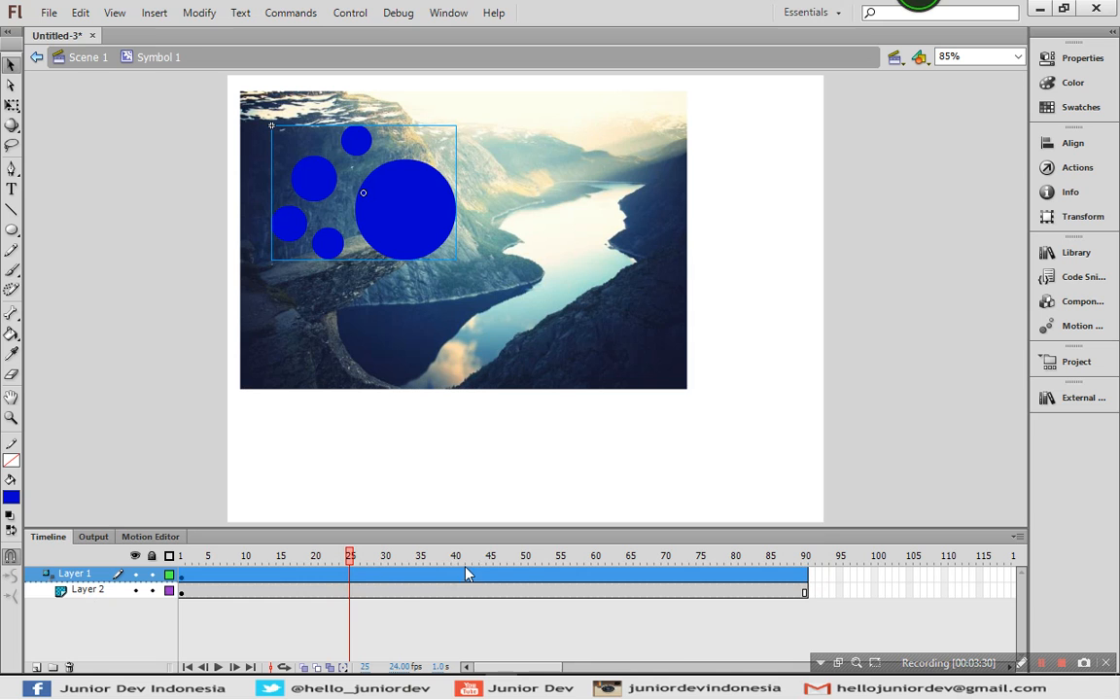
click(491, 576)
click(386, 576)
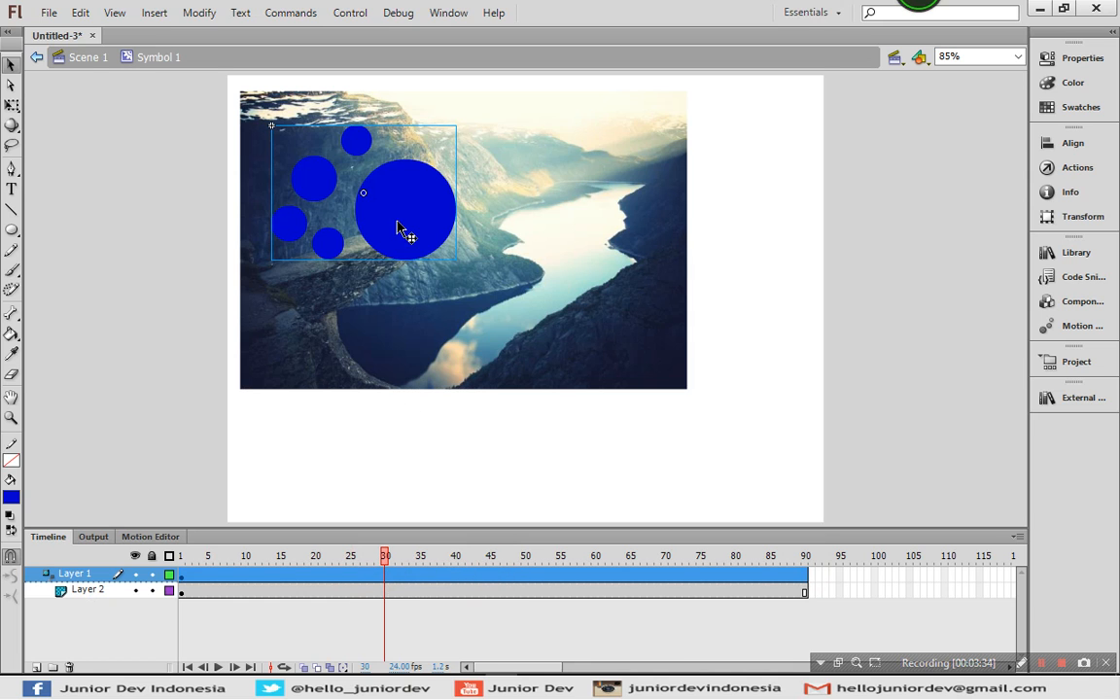
drag(396, 216, 590, 254)
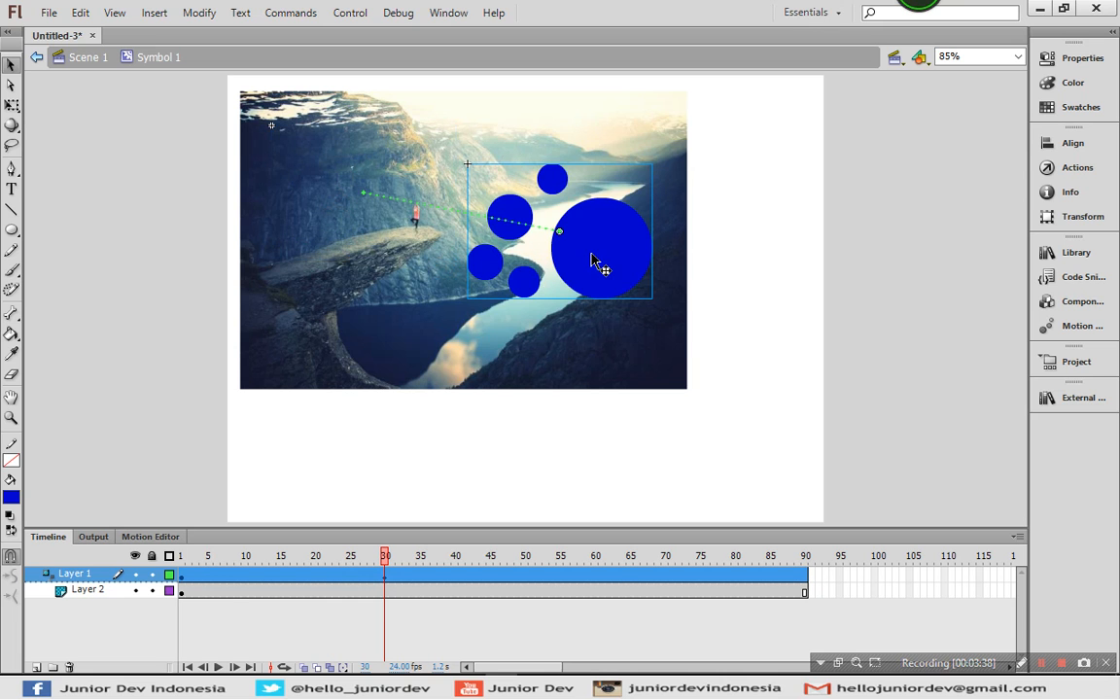
click(600, 577)
drag(601, 276, 415, 338)
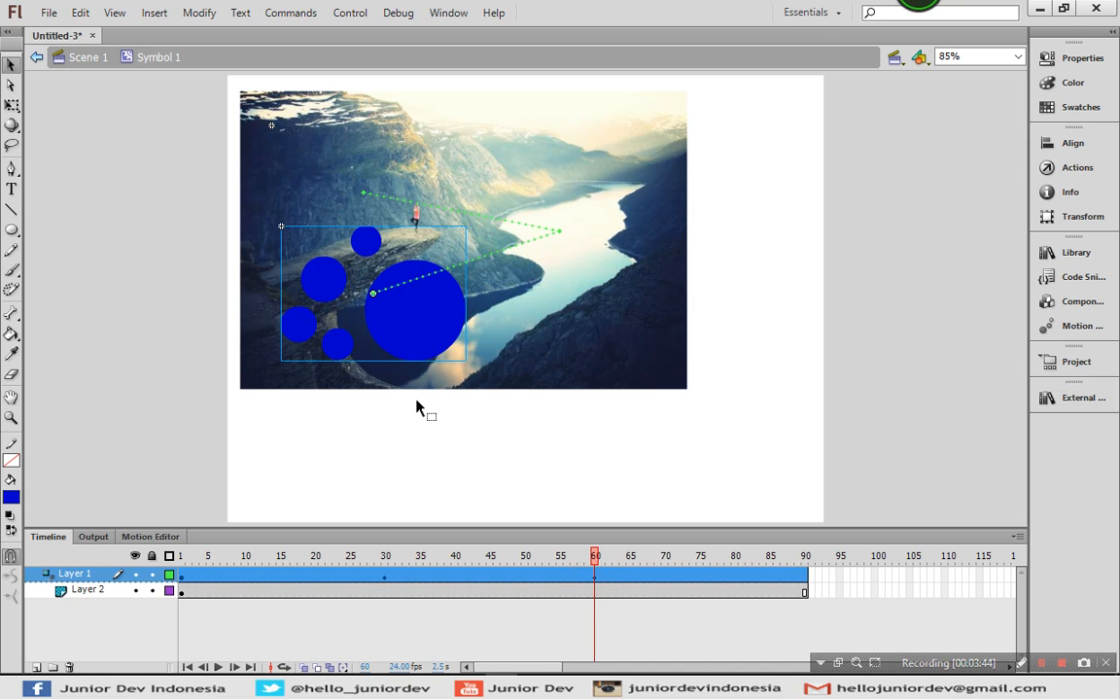
- Lock both layers and scrub through the timeline to preview the circles masking the landscape image
click(152, 555)
drag(185, 564, 806, 565)
drag(658, 564, 770, 565)
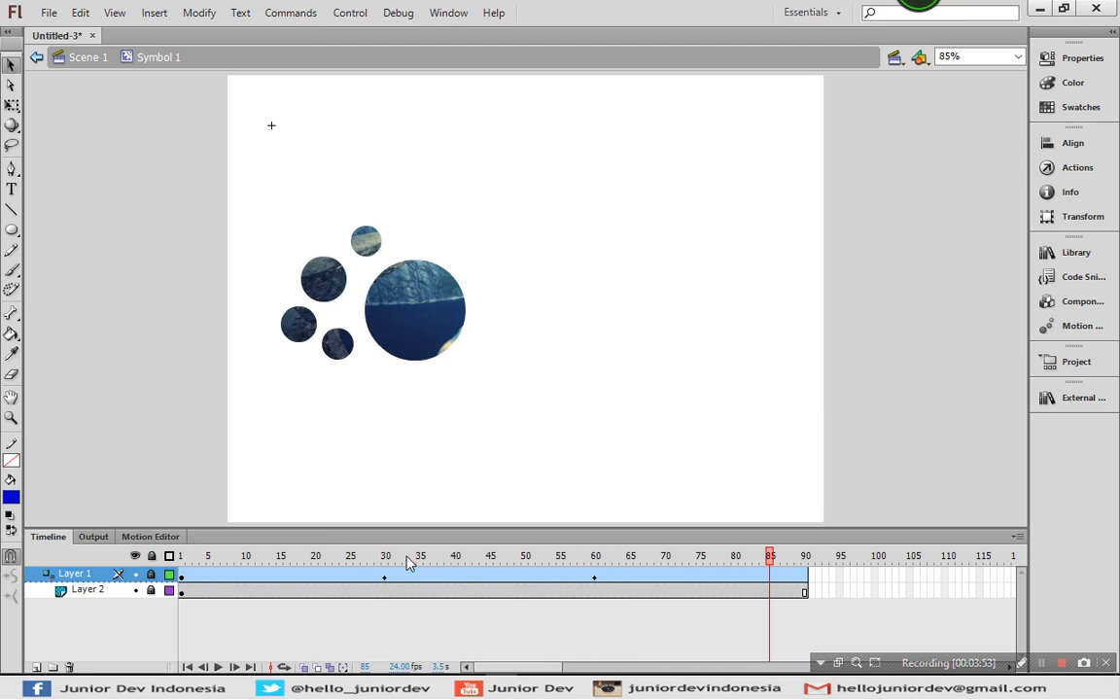
- Unlock both layers and move the circles on Layer 1 back to their starting position at the image's upper left at frame 90
click(151, 555)
click(806, 575)
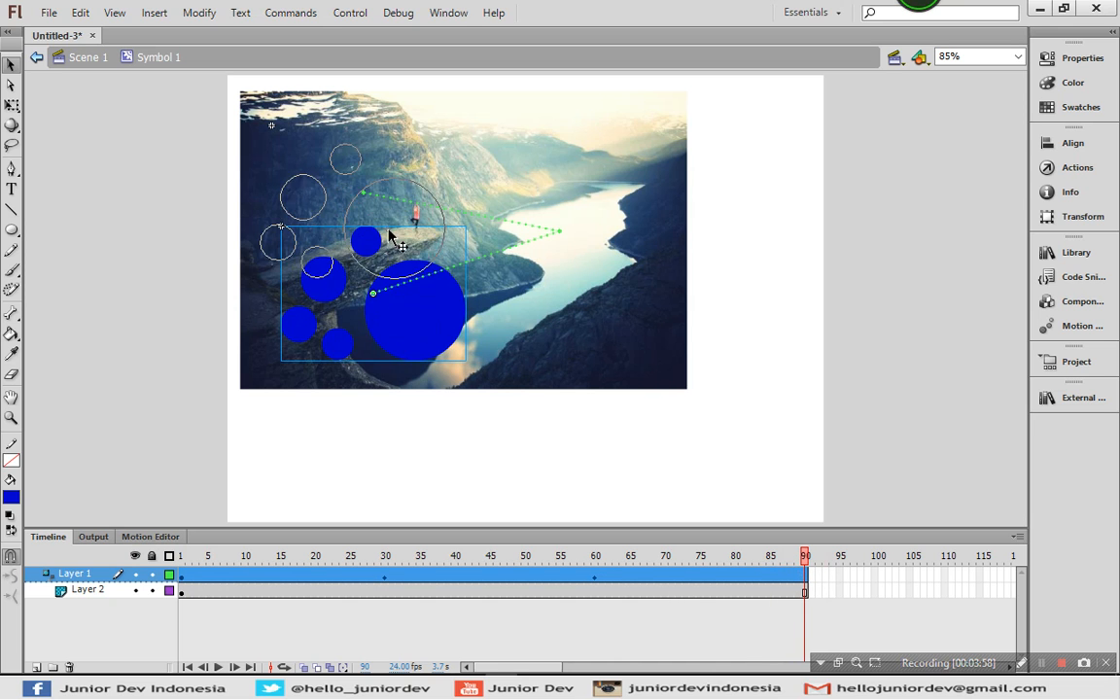
drag(406, 329, 398, 228)
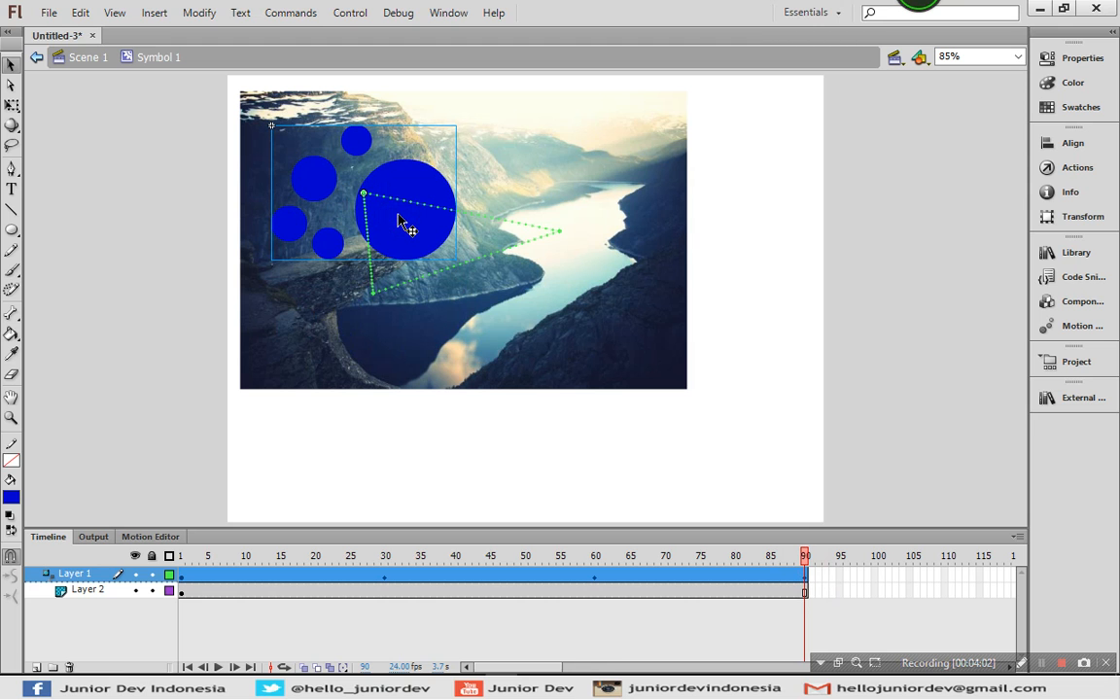
- Play back the motion tween, and lock both layers to preview the masked animation from frame 1 to frame 90
click(383, 489)
key(Return)
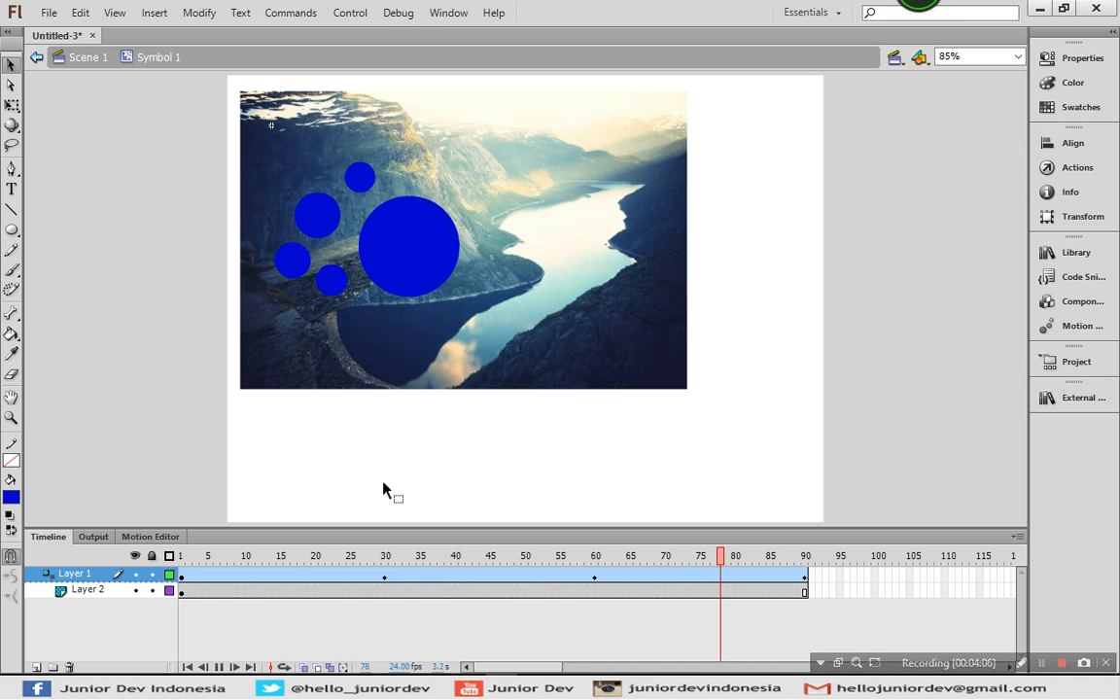
click(150, 555)
click(182, 556)
drag(182, 556, 815, 559)
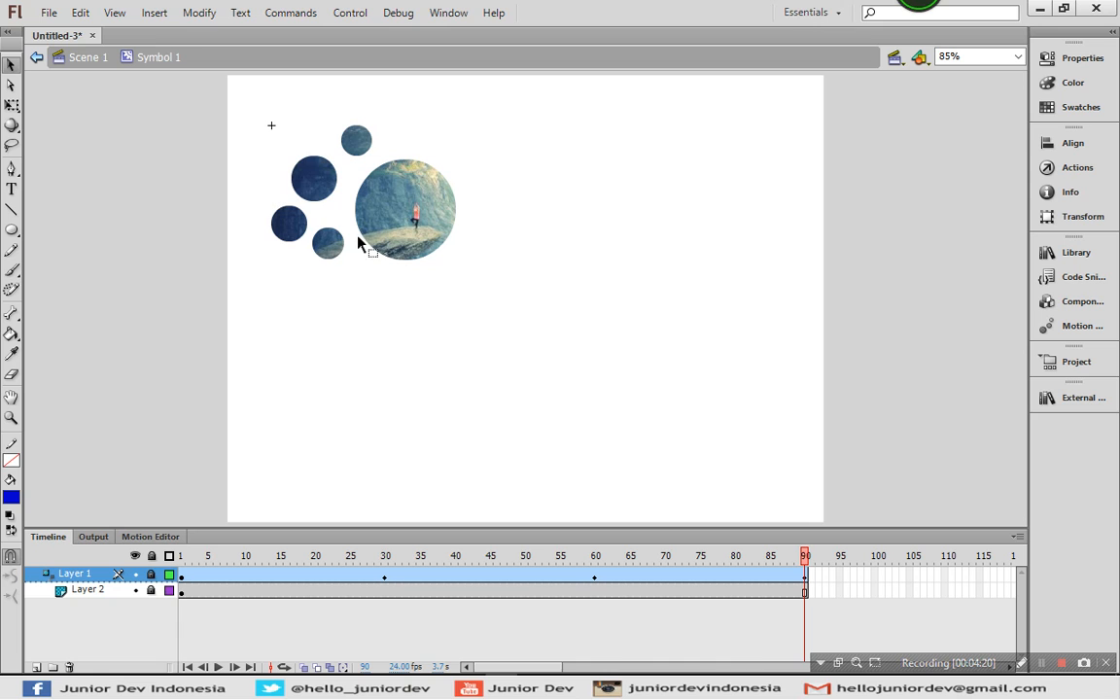
click(182, 591)
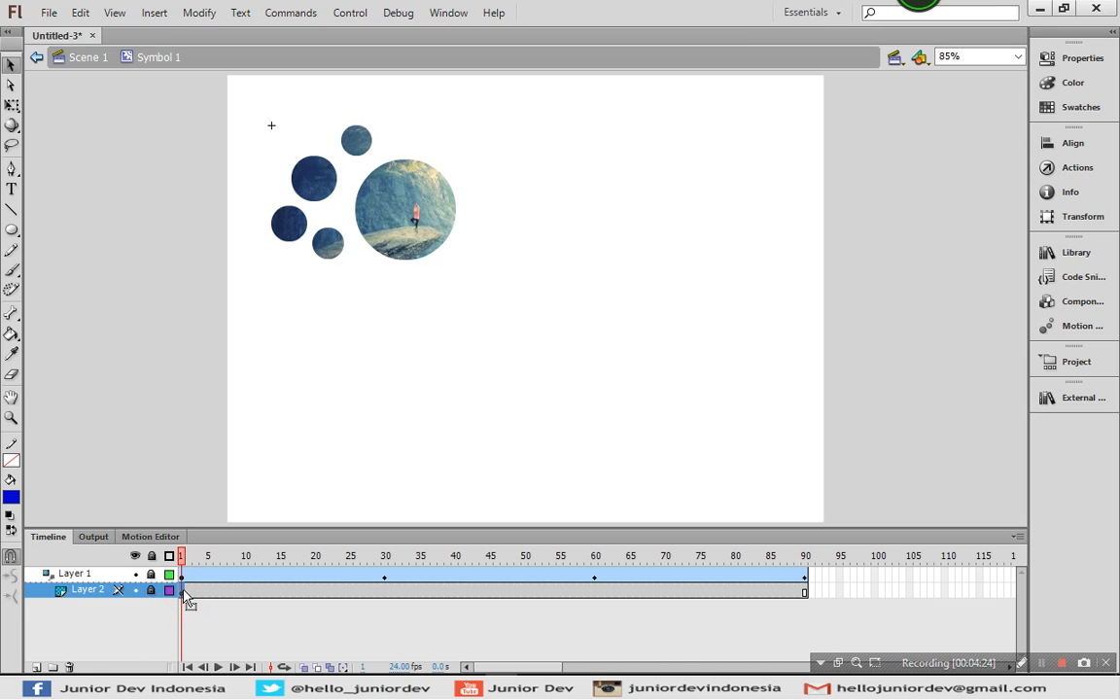
click(187, 578)
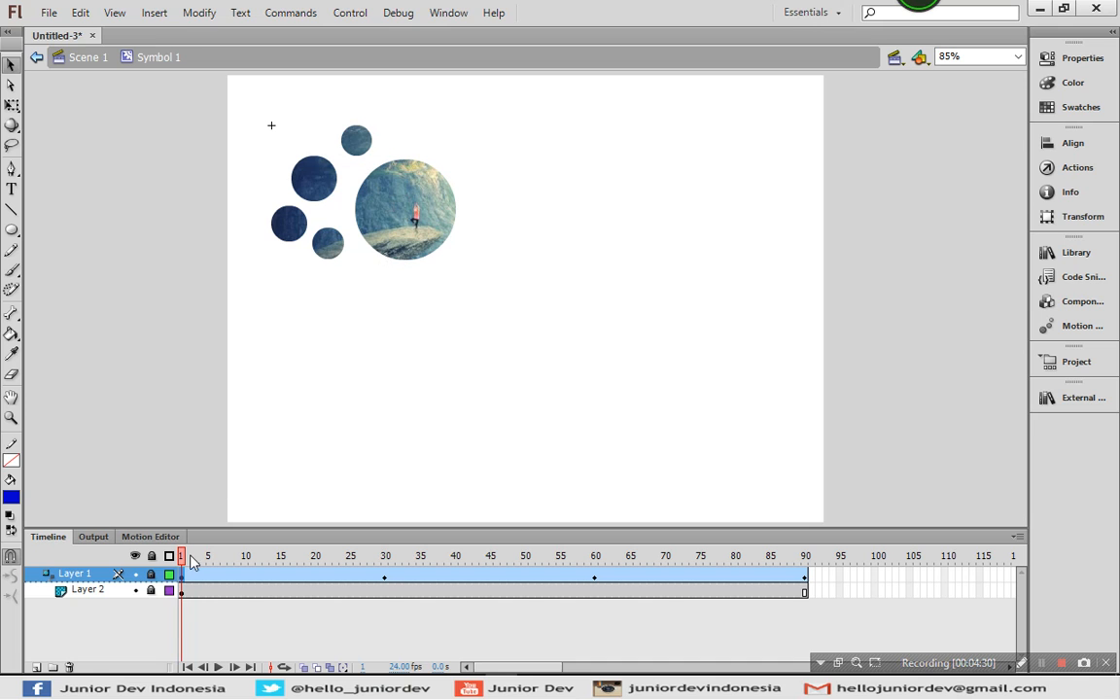
click(183, 589)
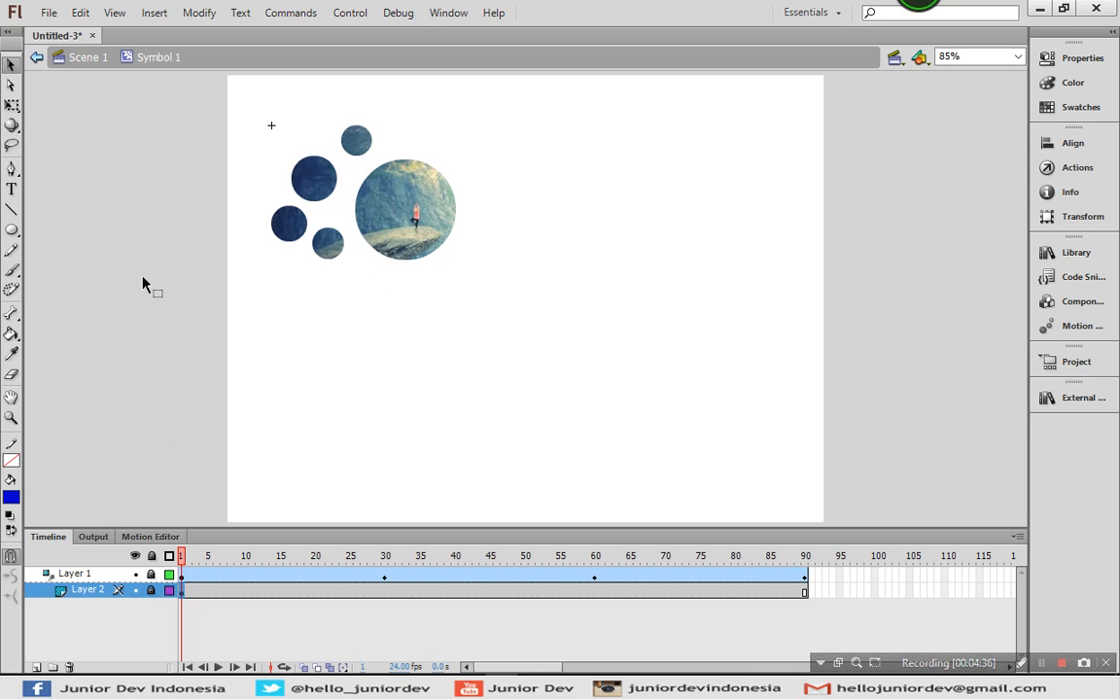
- Return to Scene 1 and test the movie to check the masked circle animation, closing the preview when done
click(88, 57)
click(92, 191)
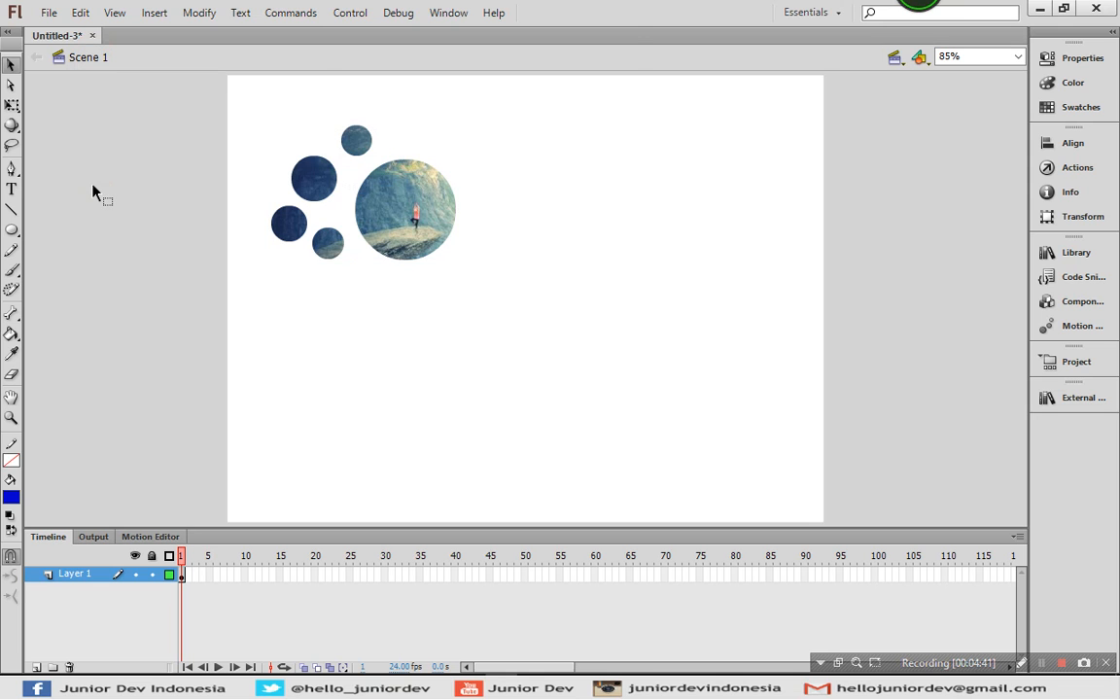
click(350, 12)
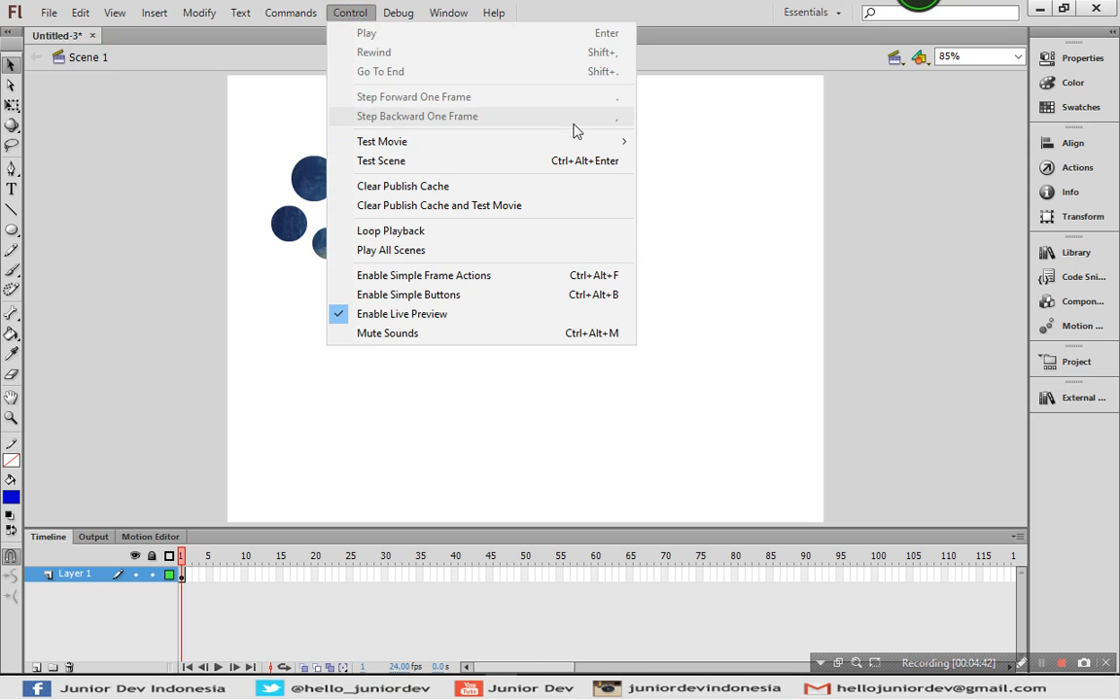
mouse_move(578, 148)
click(717, 247)
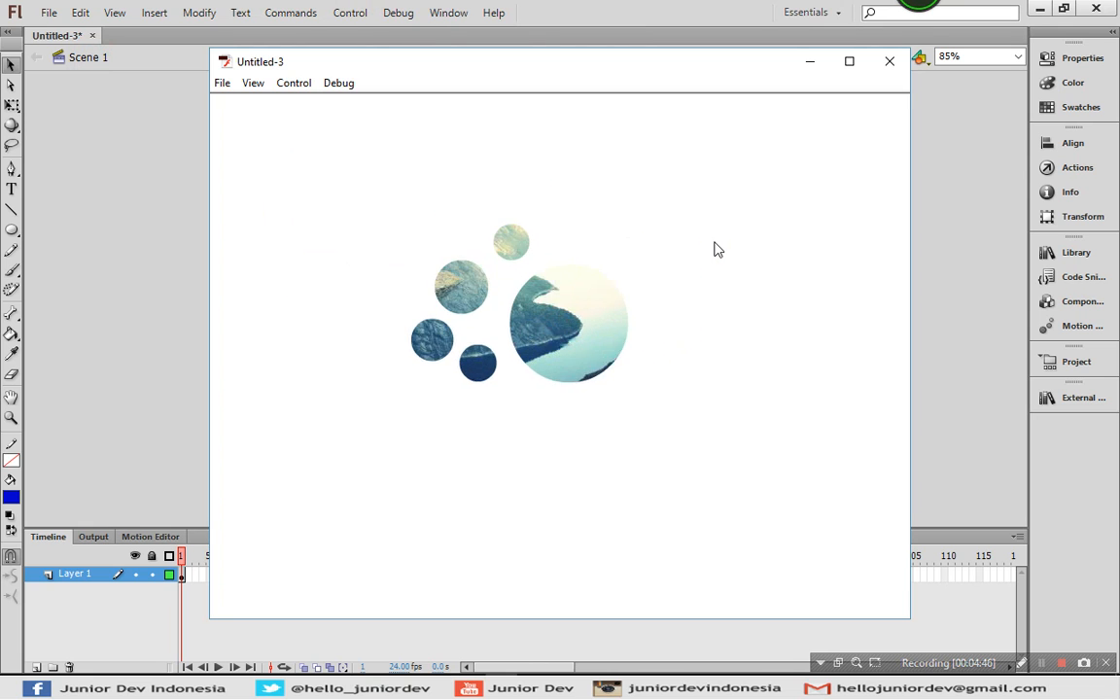
key(ctrl+w)
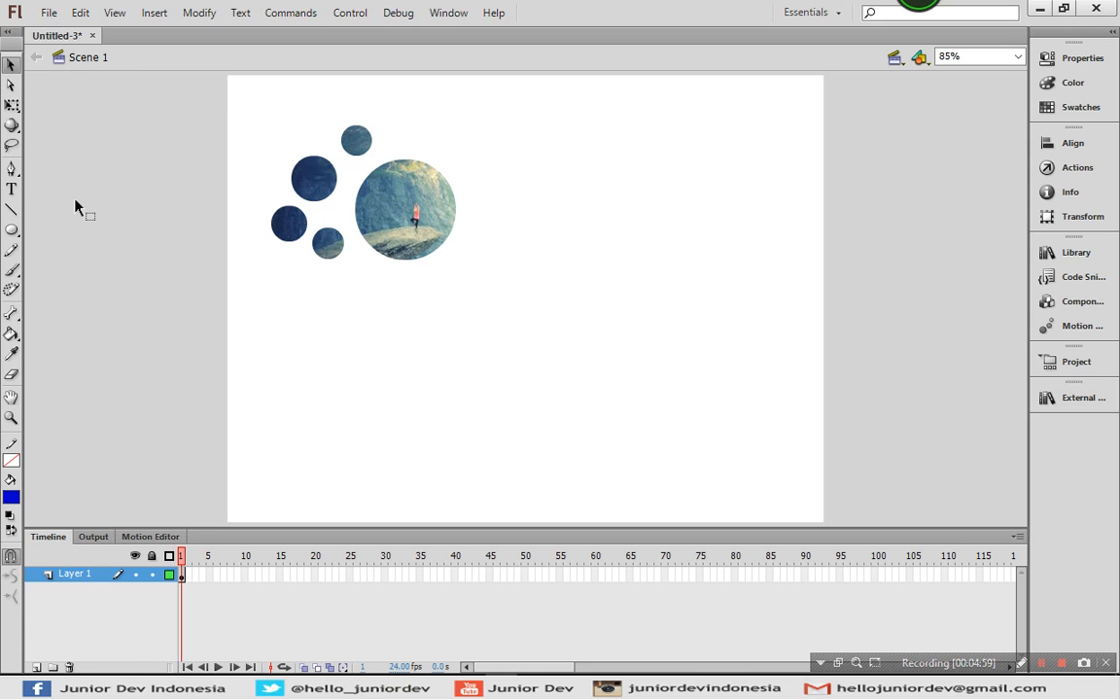
- Add the text "HELLO WORLD" in blue on the lower part of the stage
click(12, 188)
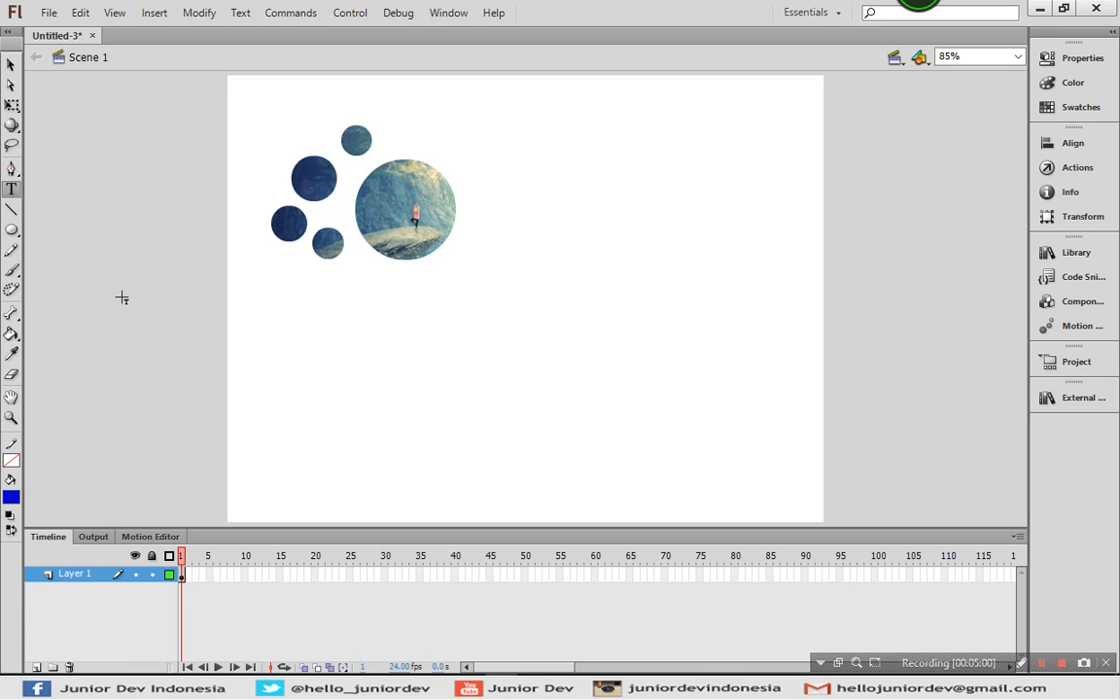
click(399, 449)
text(H)
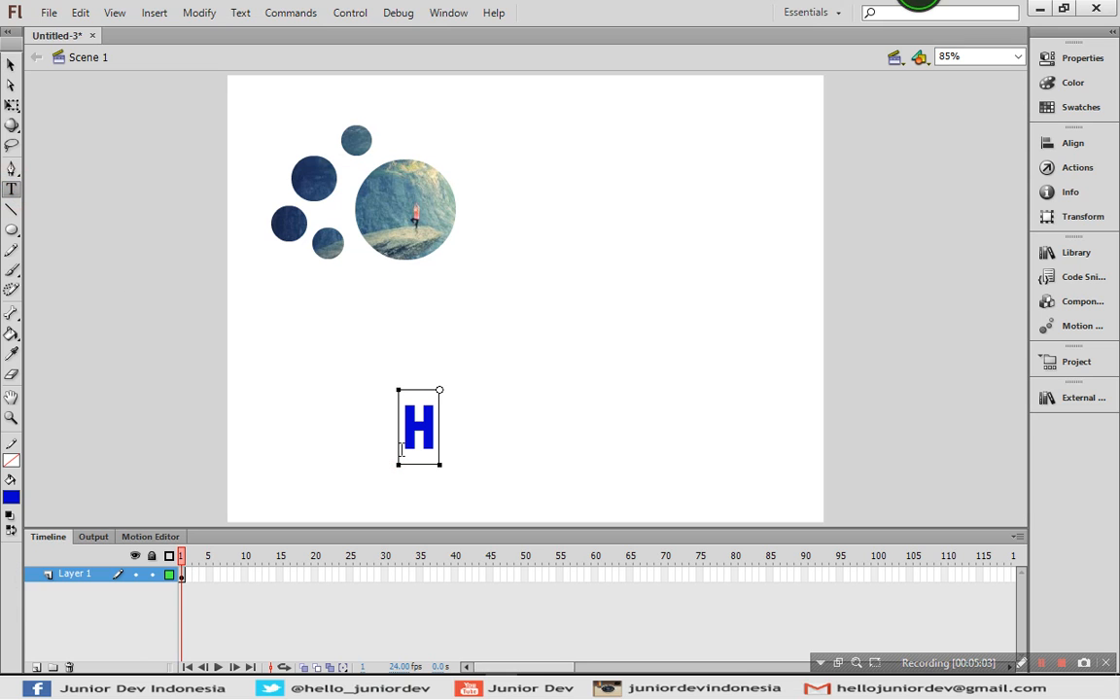
text(ELLO WORLDS)
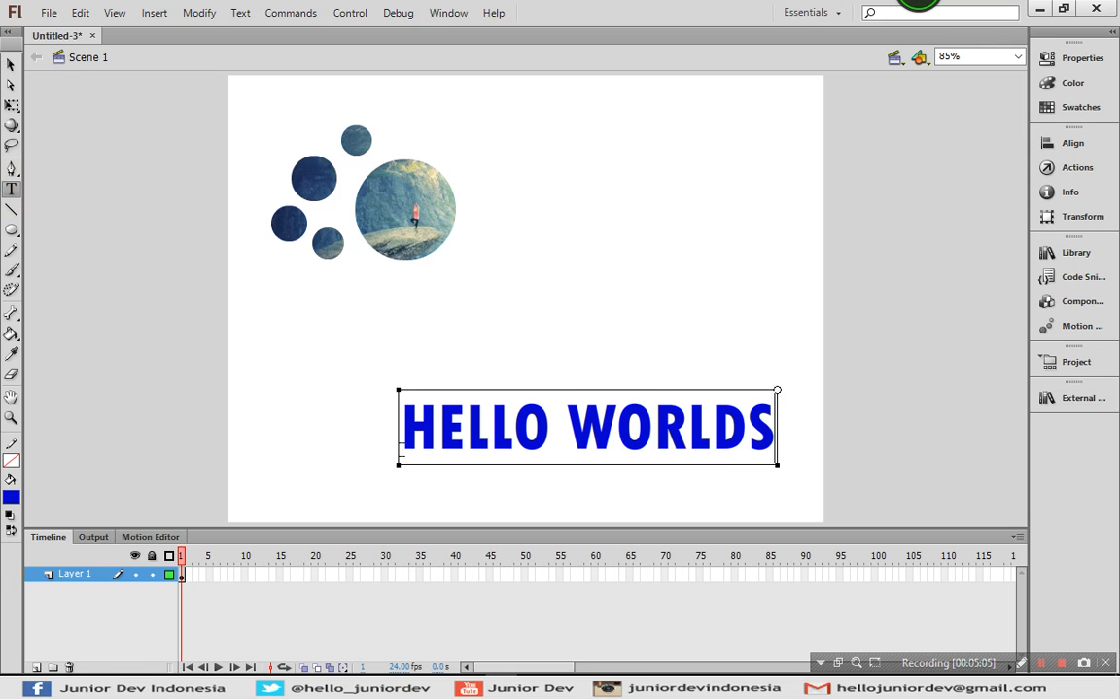
key(BackSpace)
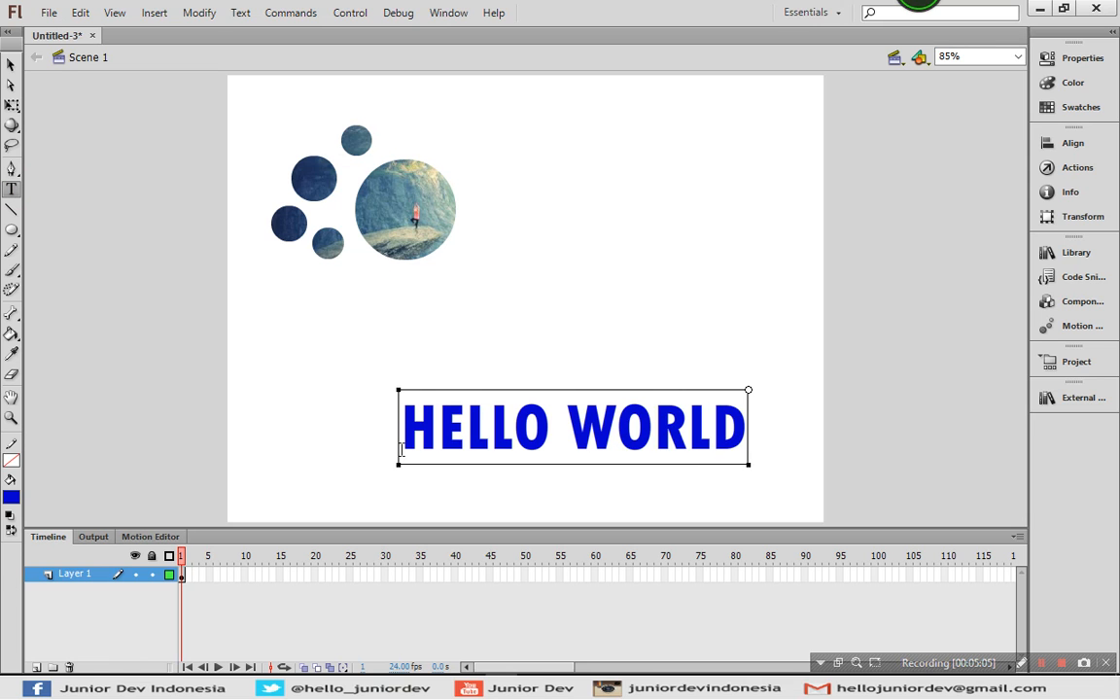
click(12, 65)
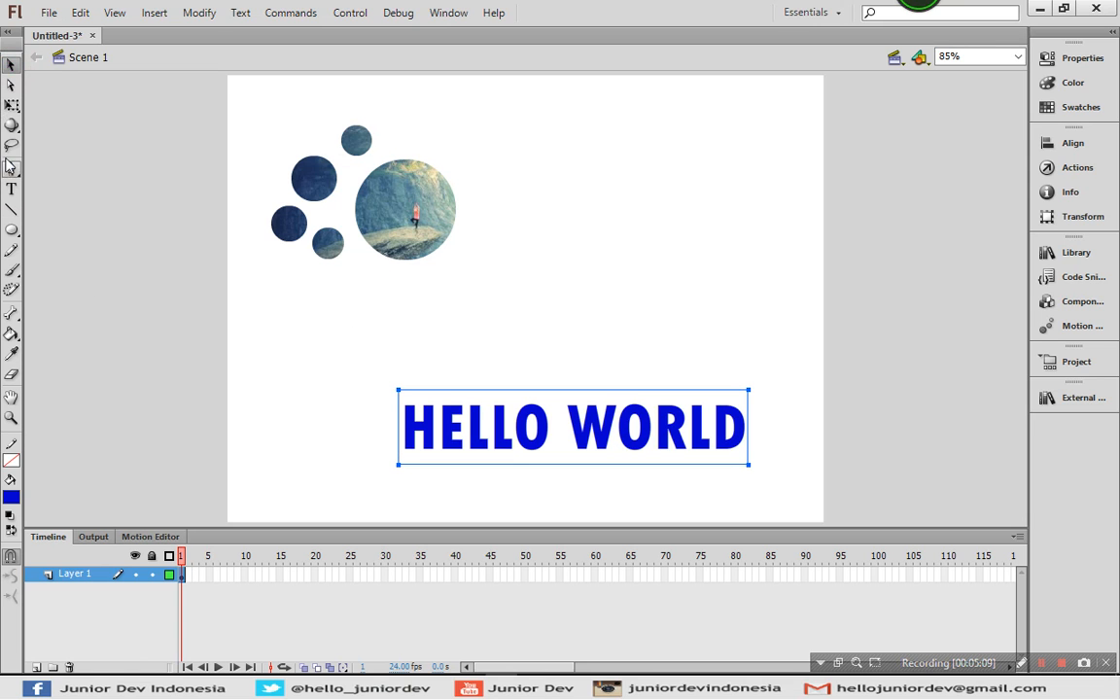
- Enlarge the HELLO WORLD text with Free Transform and position it to span nearly the full stage width near the lower edge
click(11, 106)
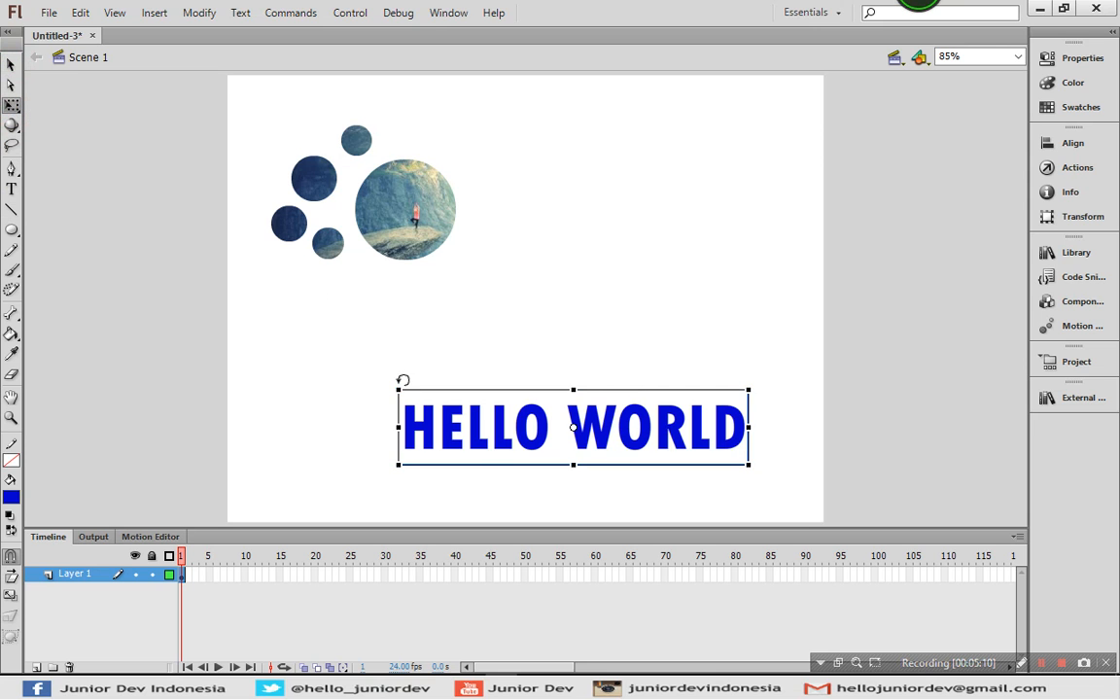
drag(397, 387, 293, 347)
drag(588, 405, 555, 424)
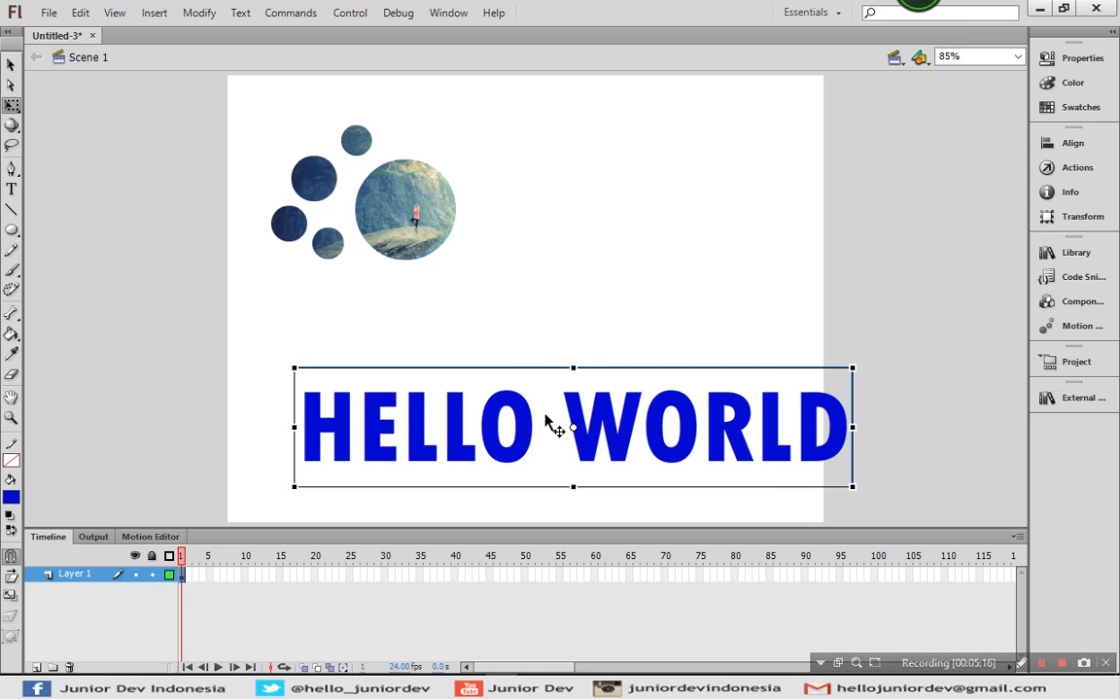
- Convert the HELLO WORLD text to a symbol and open the symbol for editing
right_click(373, 457)
click(453, 613)
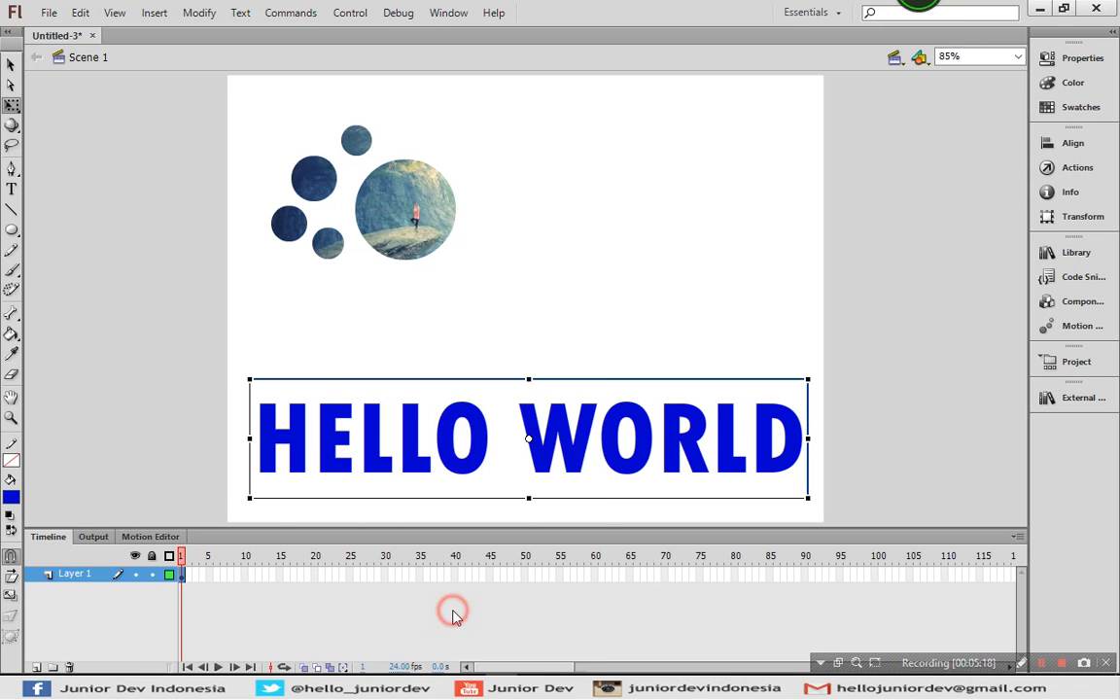
key(F8)
click(636, 247)
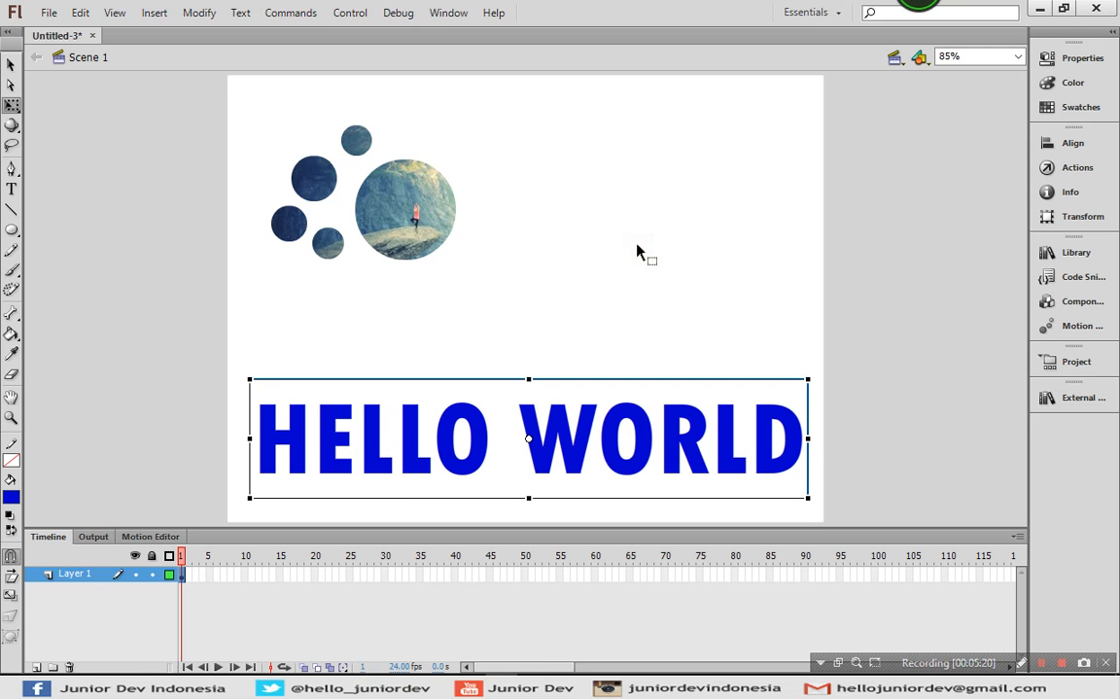
double_click(404, 447)
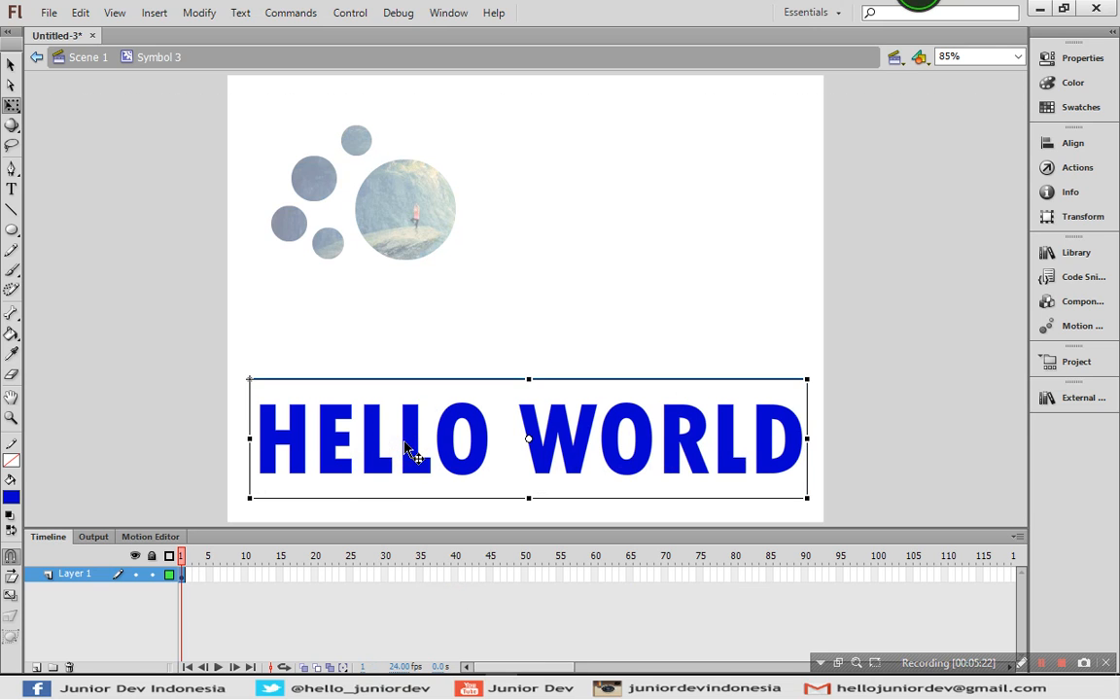
- Add a new layer inside the text symbol and move it below the HELLO WORLD layer
click(36, 667)
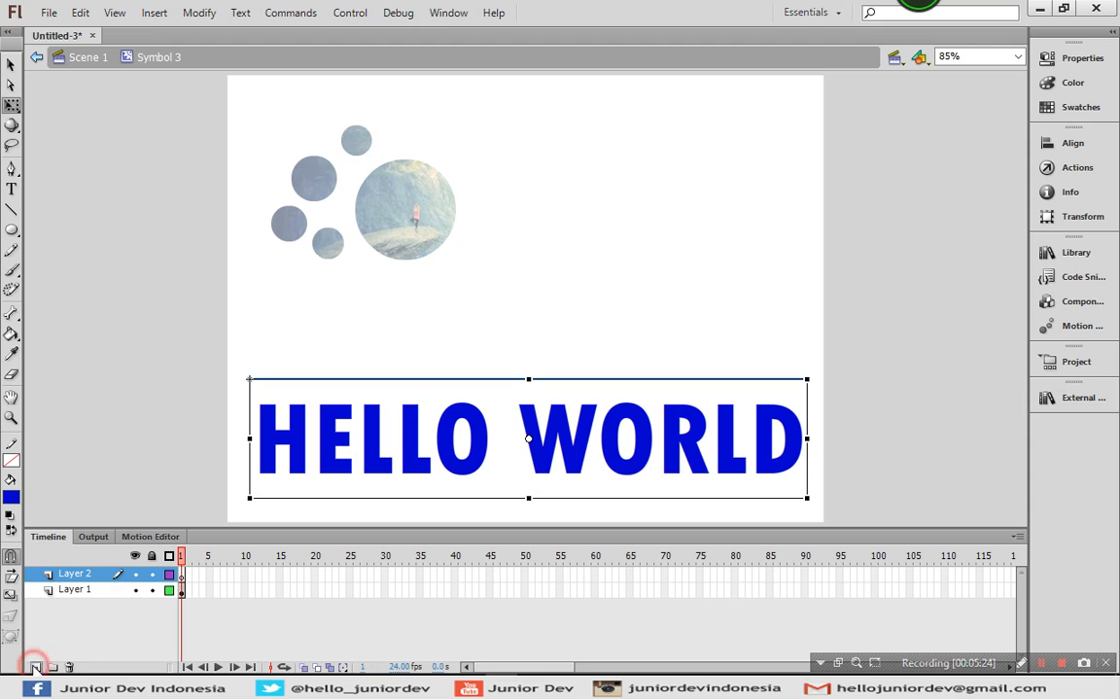
drag(100, 574, 100, 611)
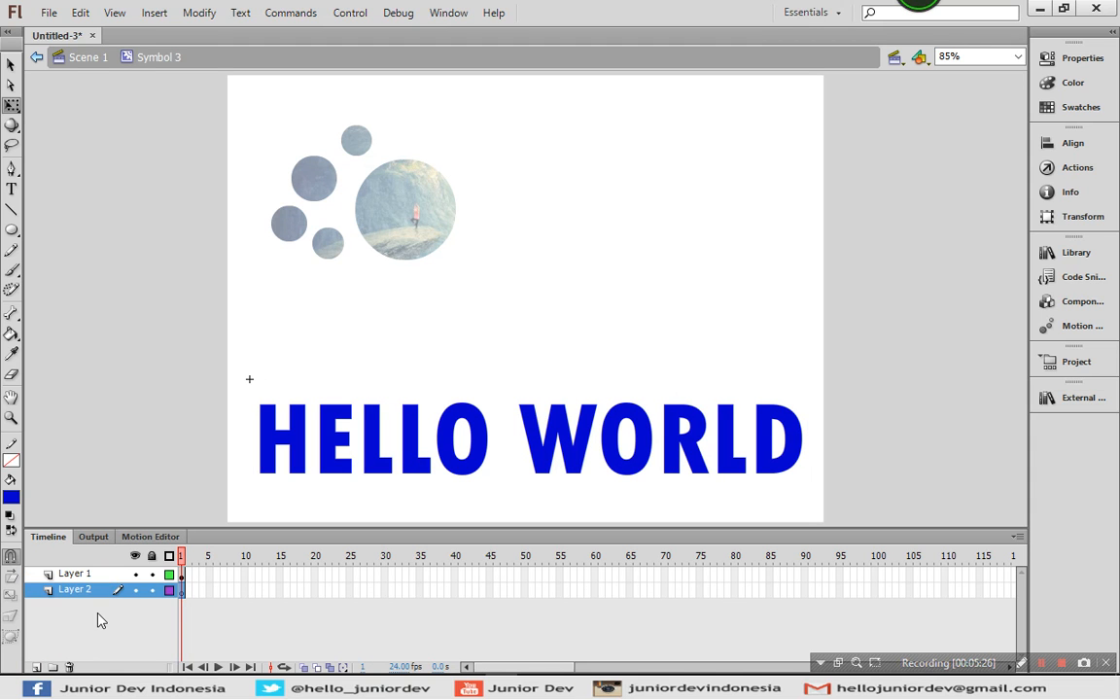
click(182, 575)
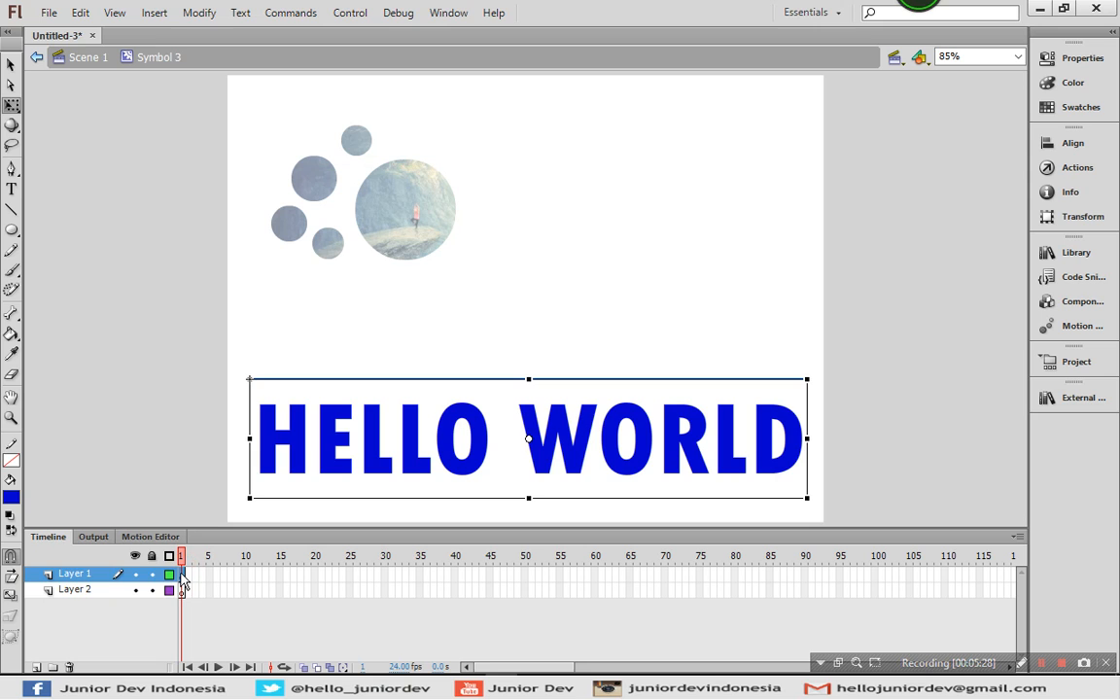
click(181, 591)
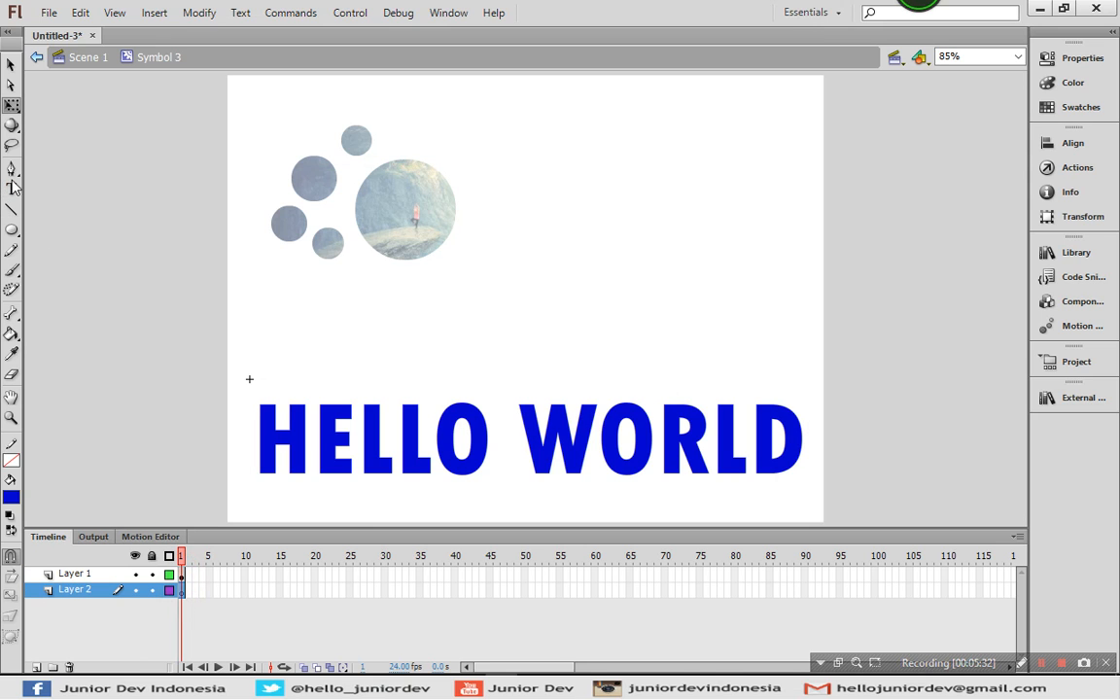
- Draw an orange rectangle on Layer 2 behind the HELLO WORLD text, covering all of its letters
click(12, 230)
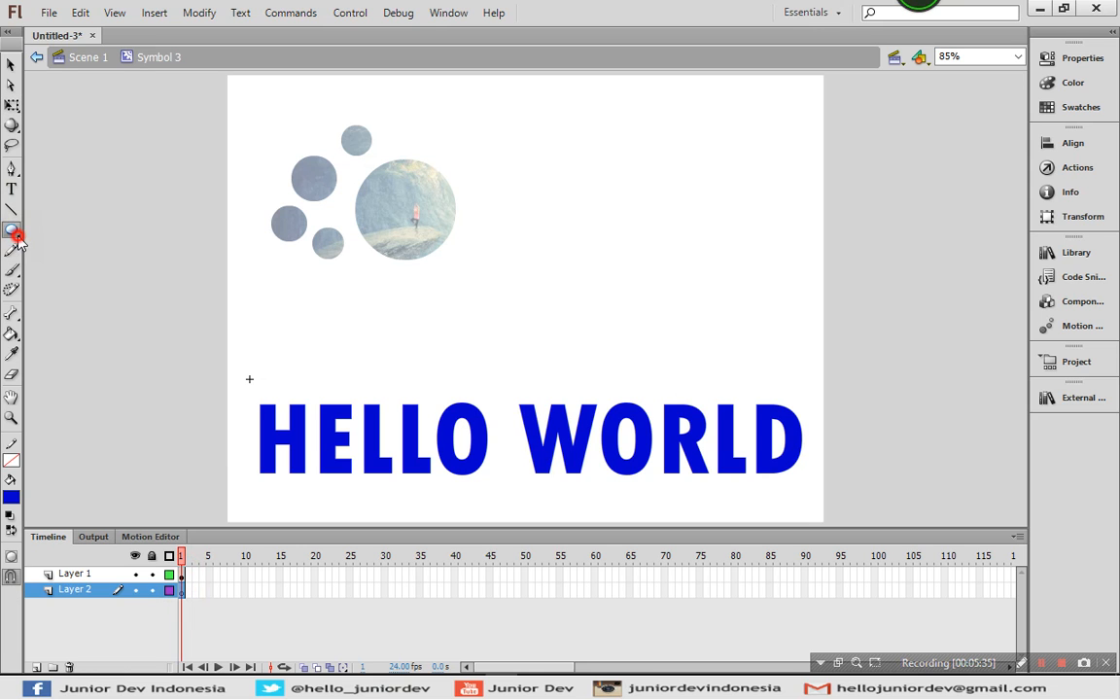
click(61, 230)
click(12, 461)
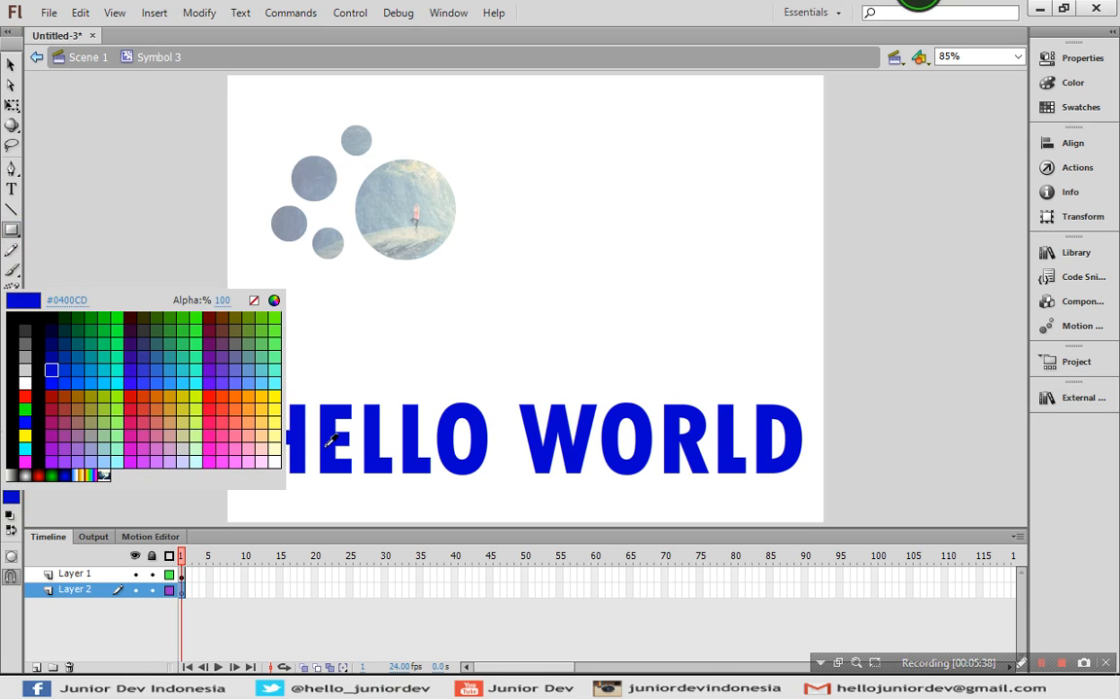
click(249, 399)
drag(249, 396, 816, 499)
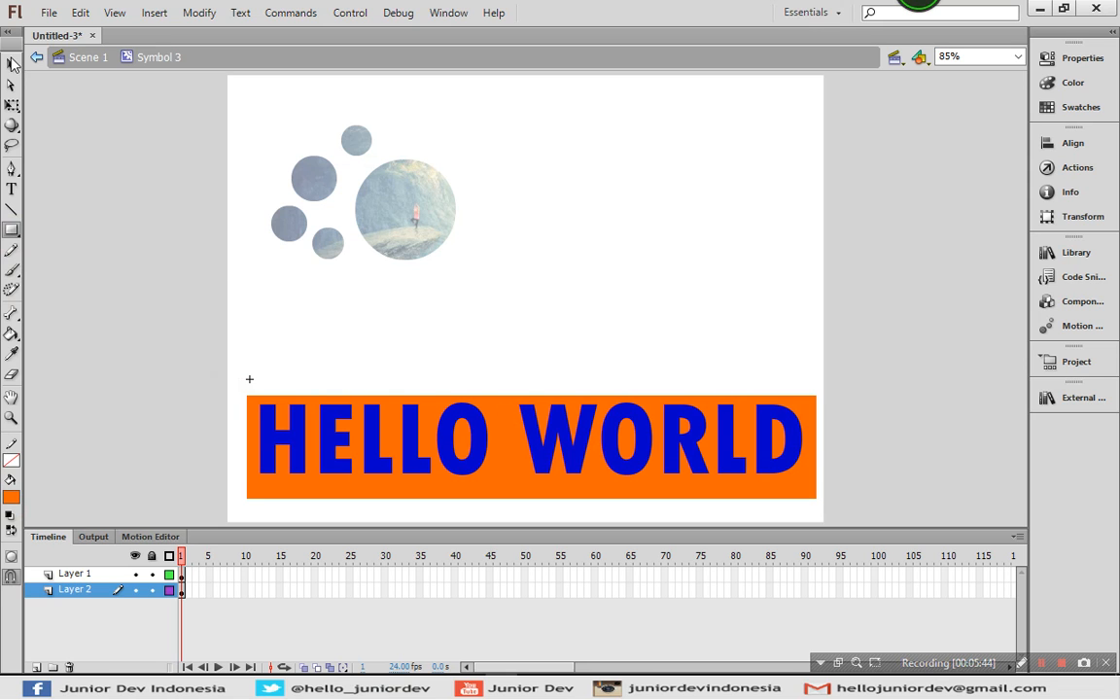
- Turn Layer 1 with the HELLO WORLD text into a mask for the orange rectangle on Layer 2
click(12, 61)
click(79, 575)
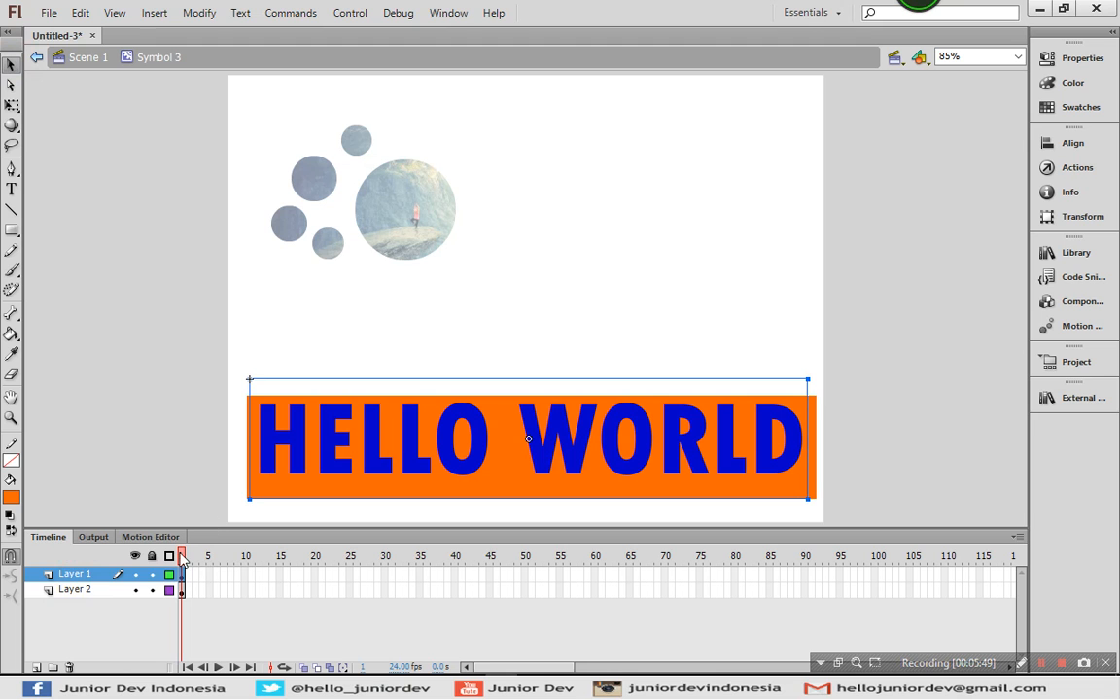
right_click(68, 578)
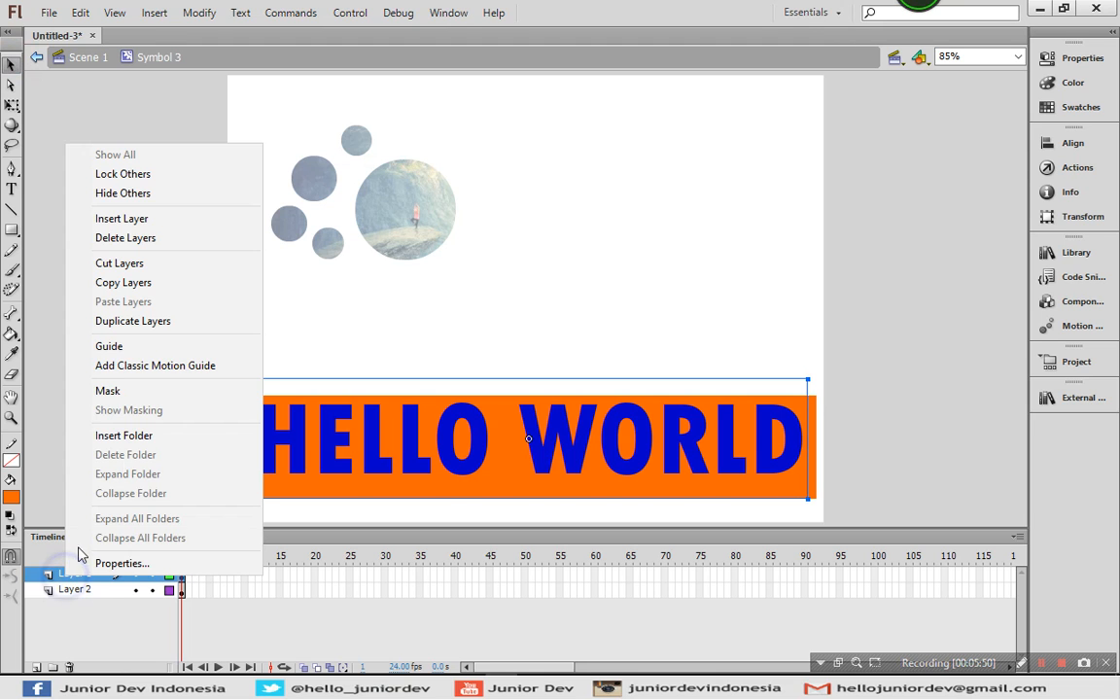
click(144, 392)
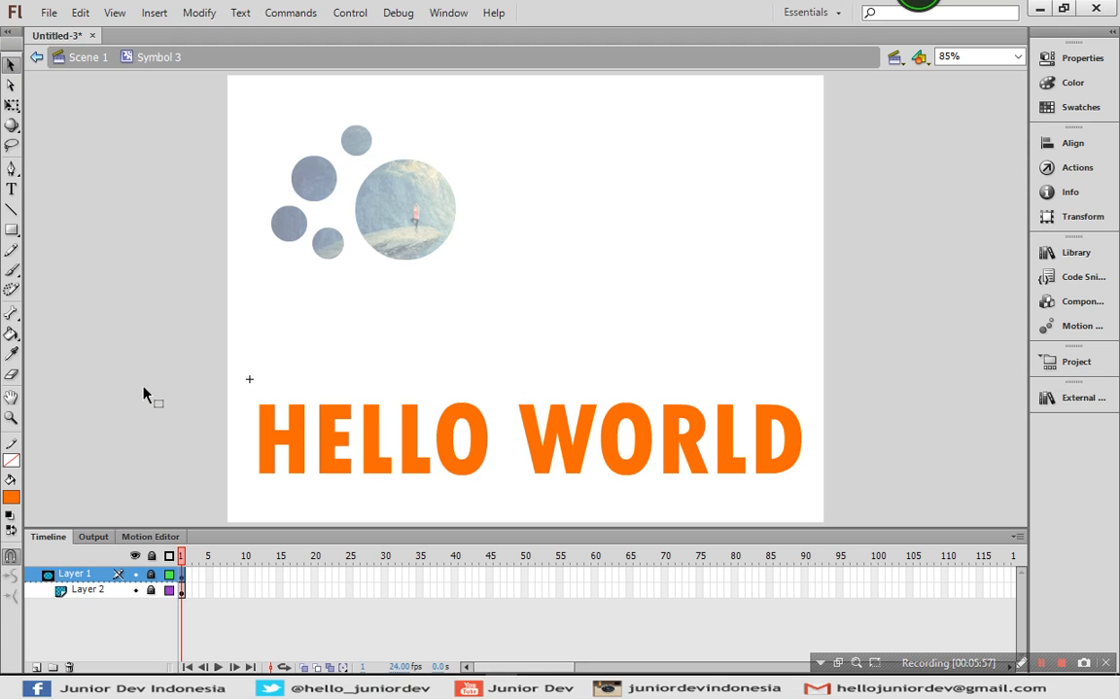
- Unlock both layers to inspect the unmasked text and rectangle, relock them, and select Layer 2
click(152, 556)
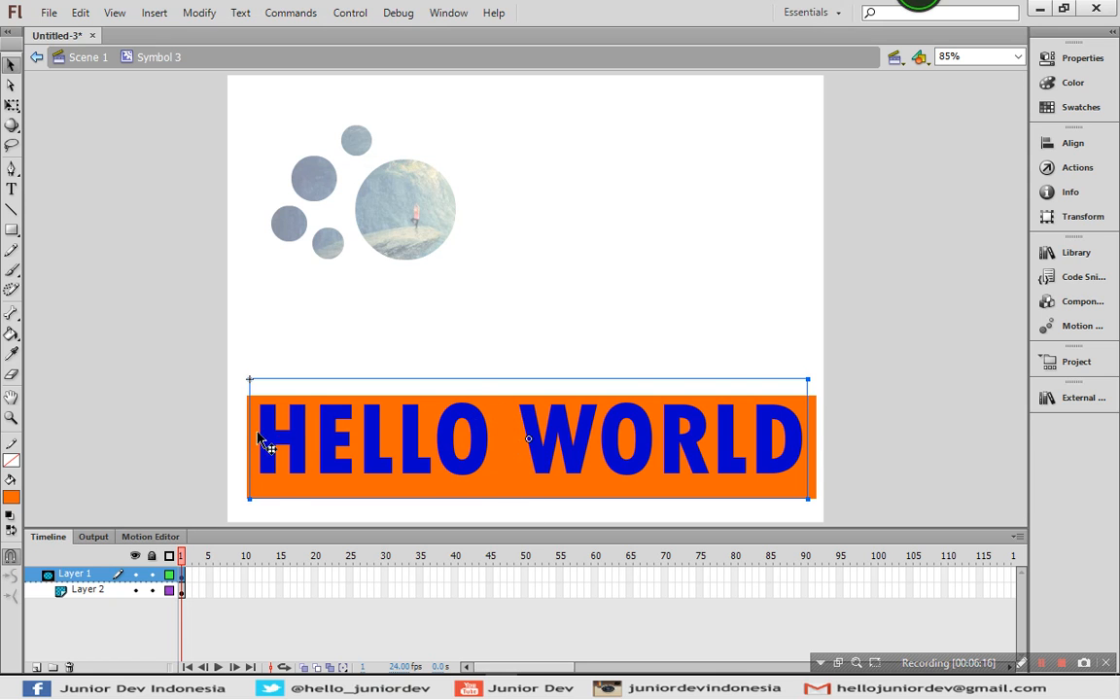
click(152, 556)
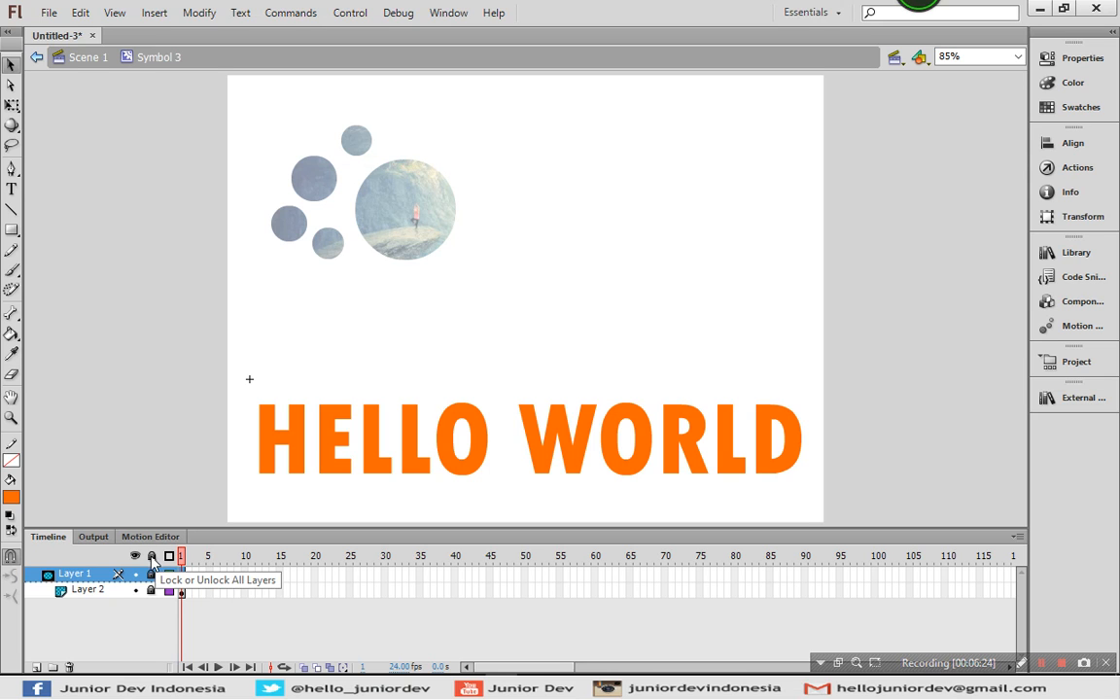
click(70, 591)
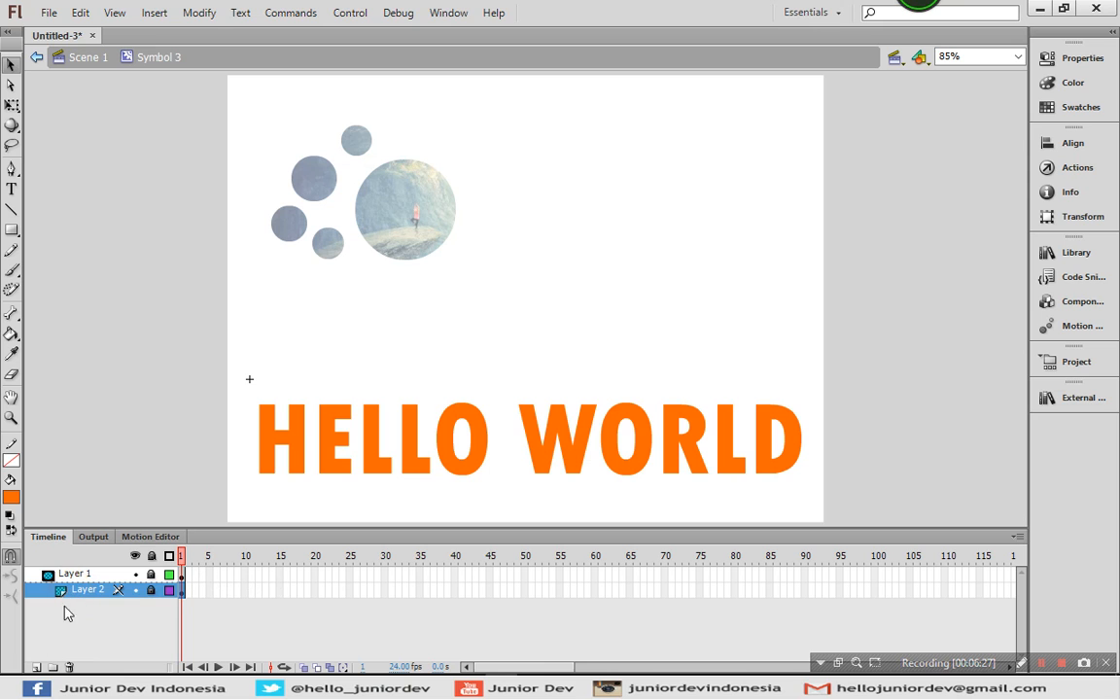
- Add a new layer between Layer 1 and Layer 2 under the text mask, and unlock Layer 1 and Layer 2
click(35, 667)
click(182, 592)
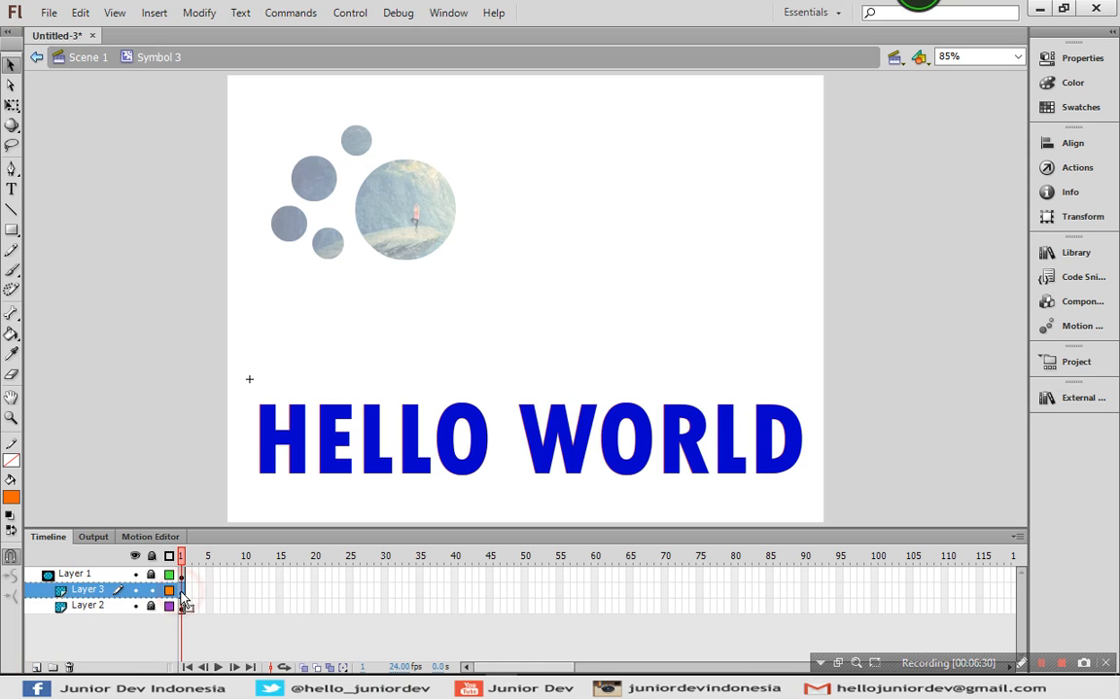
click(151, 574)
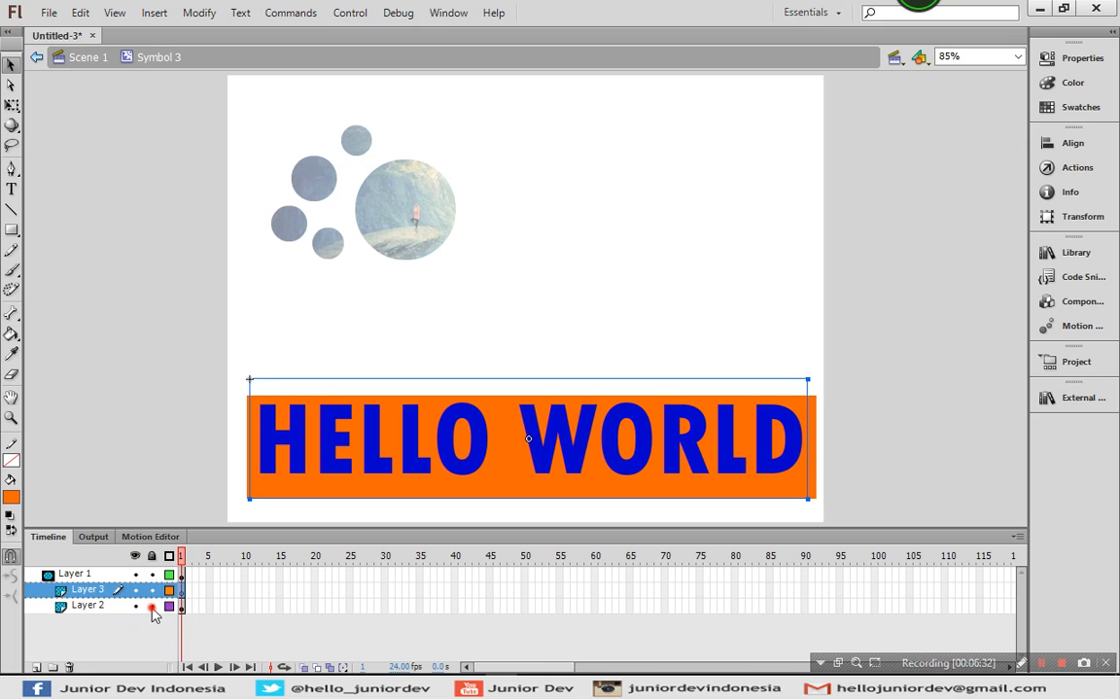
double_click(67, 234)
click(11, 230)
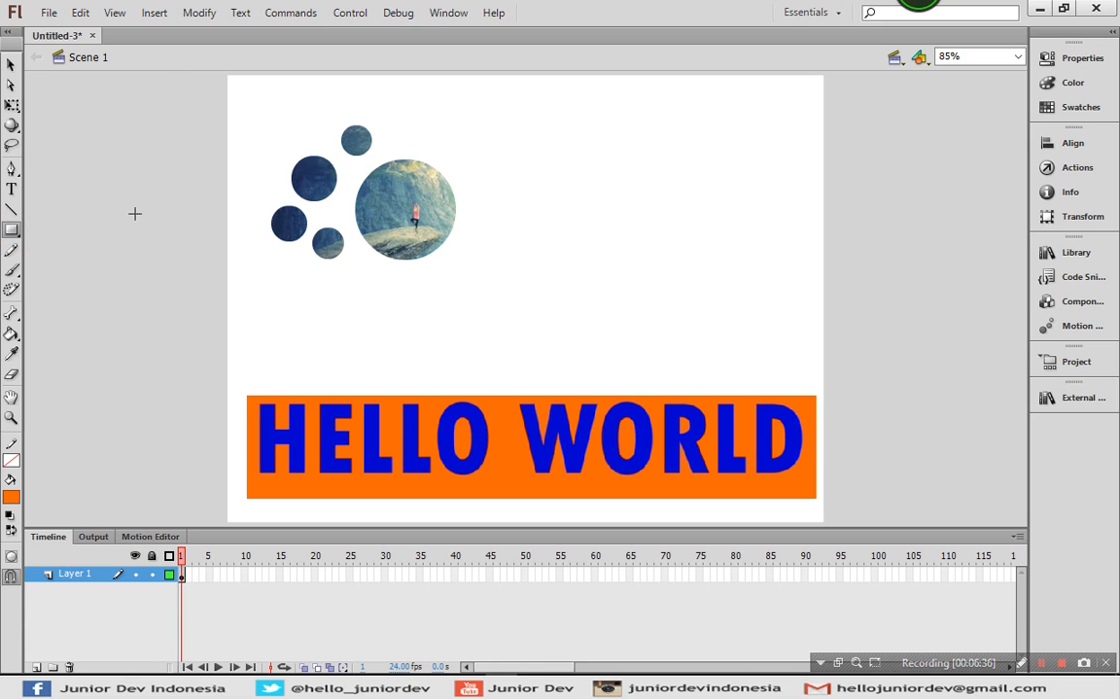
click(9, 62)
click(342, 422)
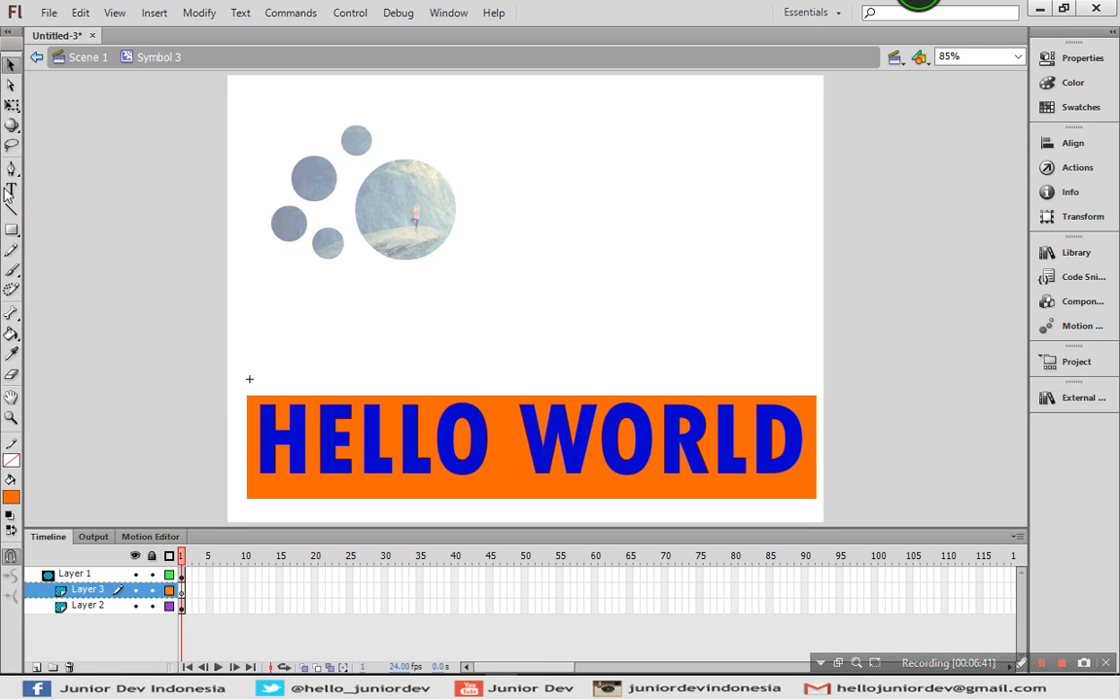
- Draw a narrow yellow-green (CCFF00) rectangle on Layer 3, just left of the stage and slightly taller than the orange rectangle
click(11, 230)
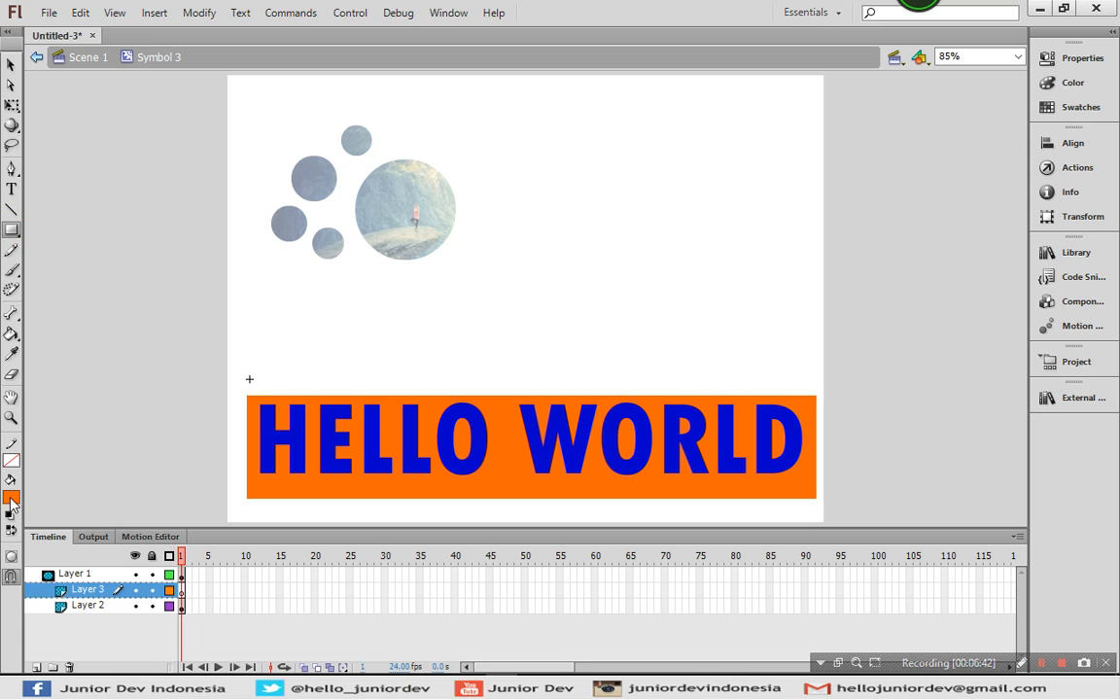
click(12, 499)
click(190, 400)
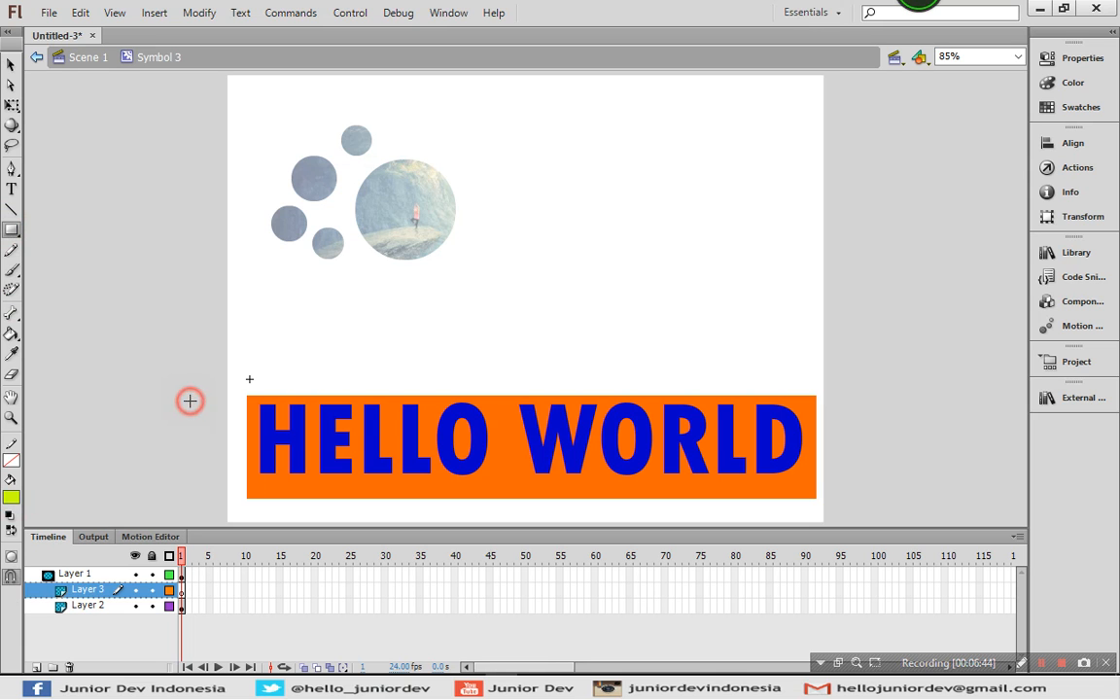
drag(171, 392, 207, 501)
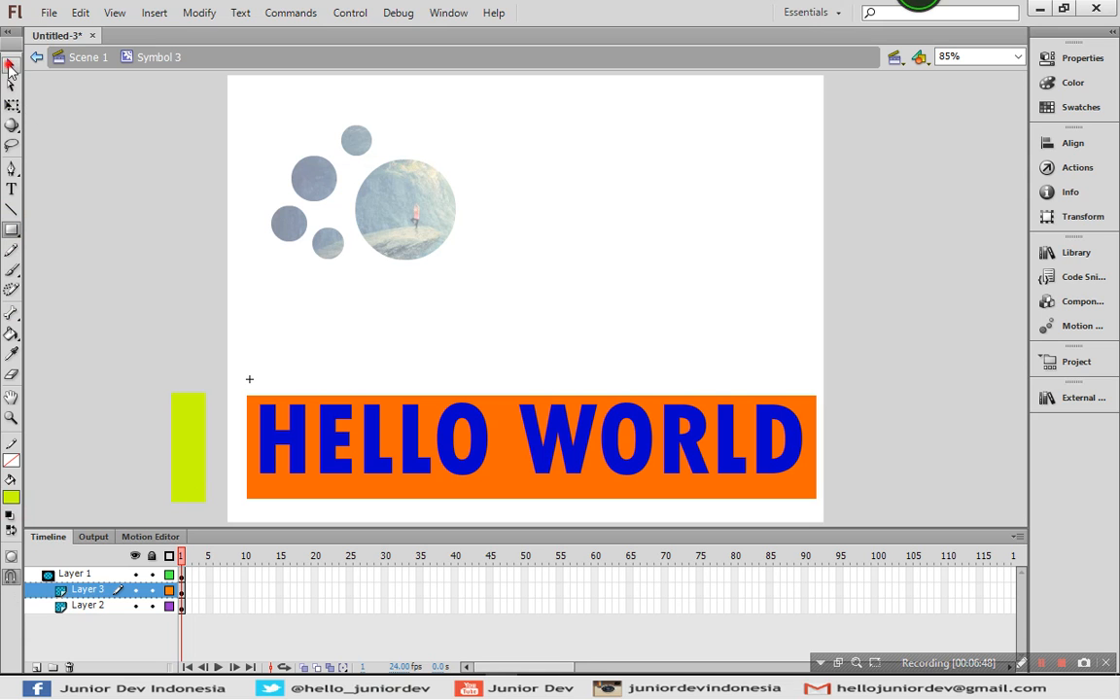
- Change the narrow rectangle's fill to a linear gradient and add a third colour stop at its middle
click(10, 63)
click(190, 452)
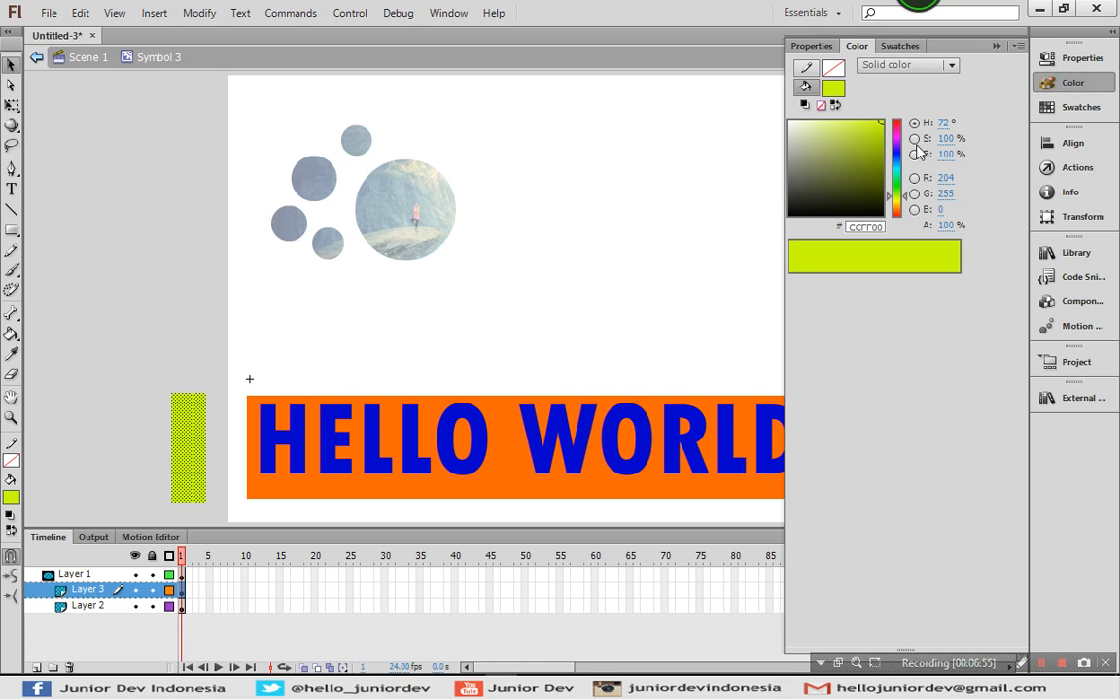
click(886, 66)
click(894, 126)
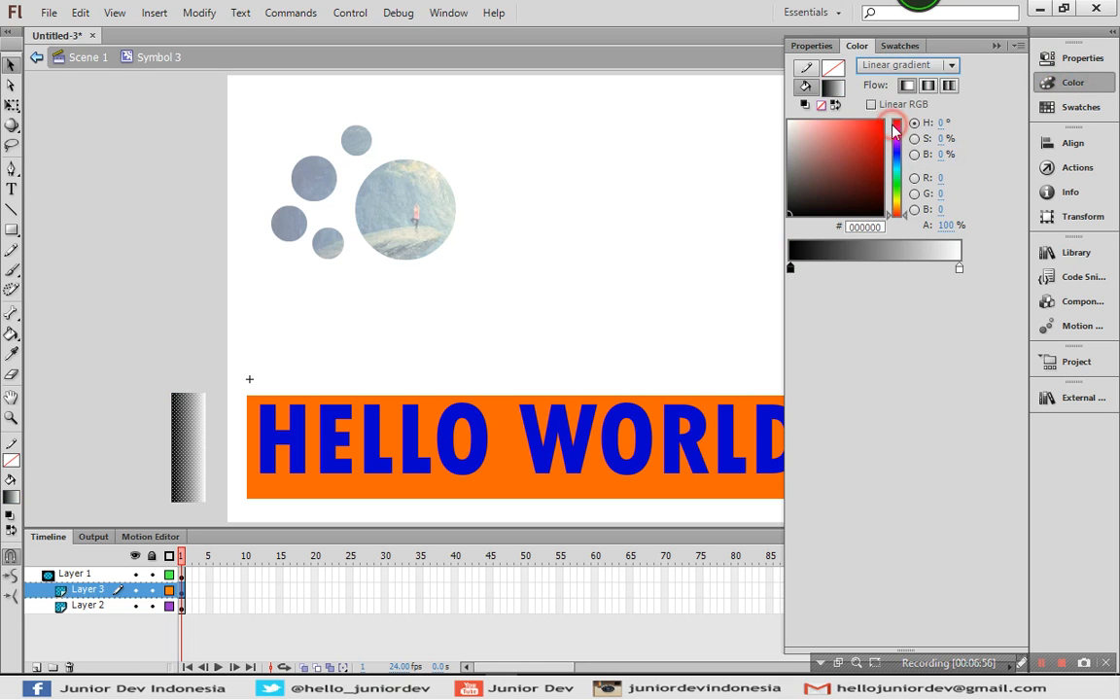
click(874, 261)
- Set both end stops of the gradient to white (FFFFFF) at 0% alpha and the middle stop to white at 100% alpha
click(958, 270)
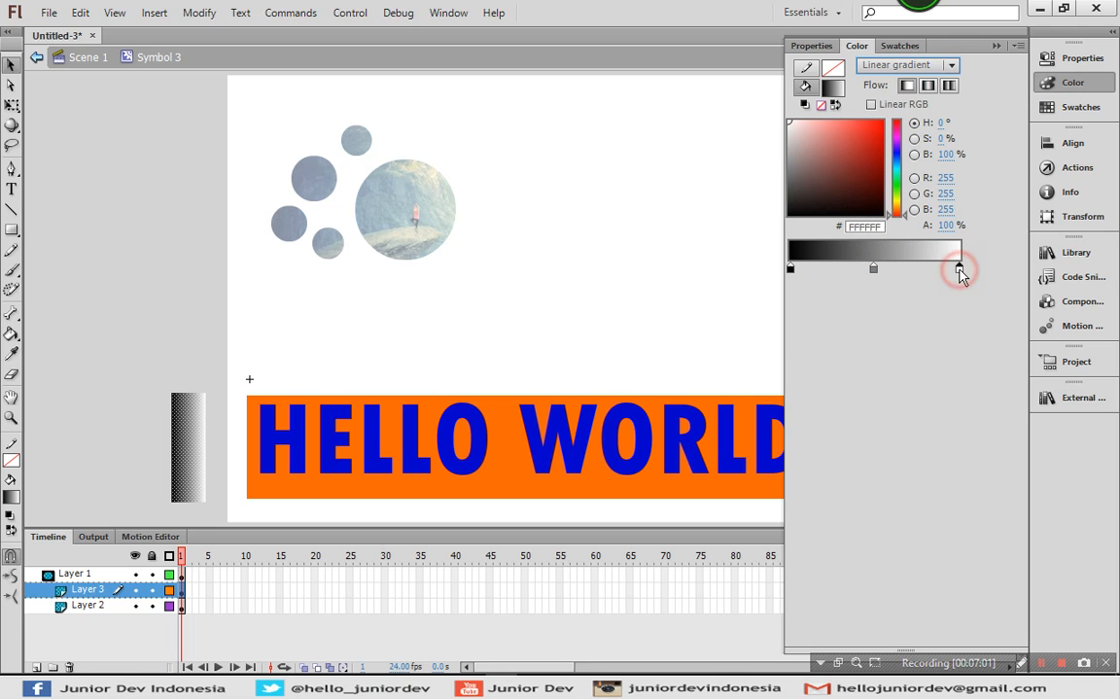
click(948, 226)
key(Return)
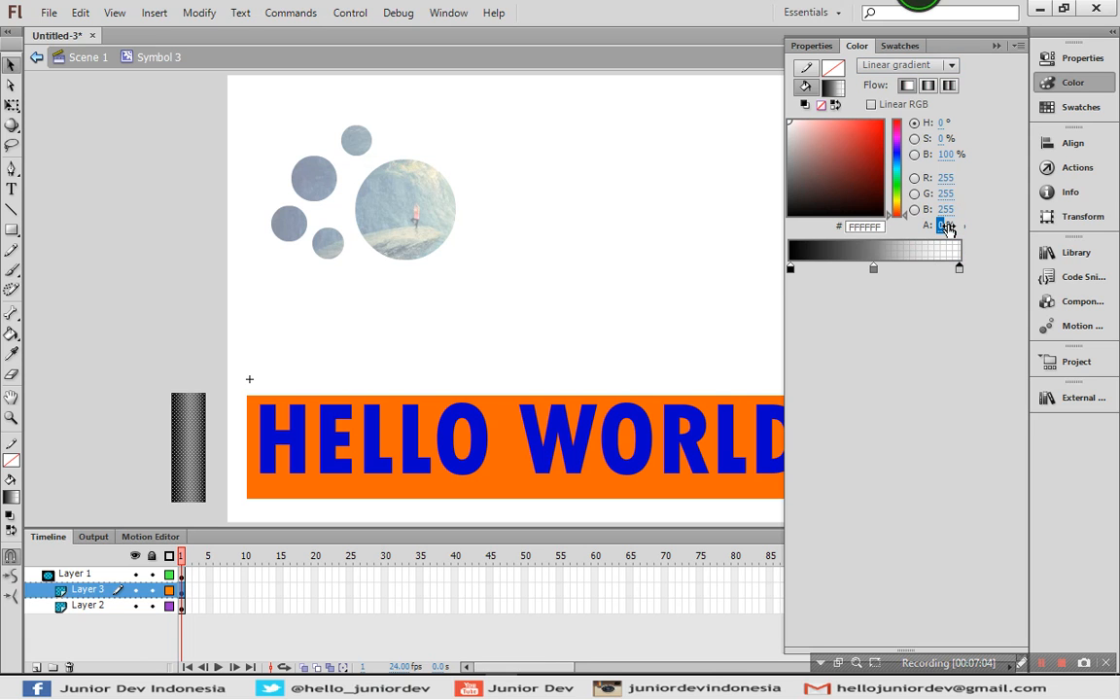
click(790, 269)
drag(803, 131, 768, 65)
click(950, 225)
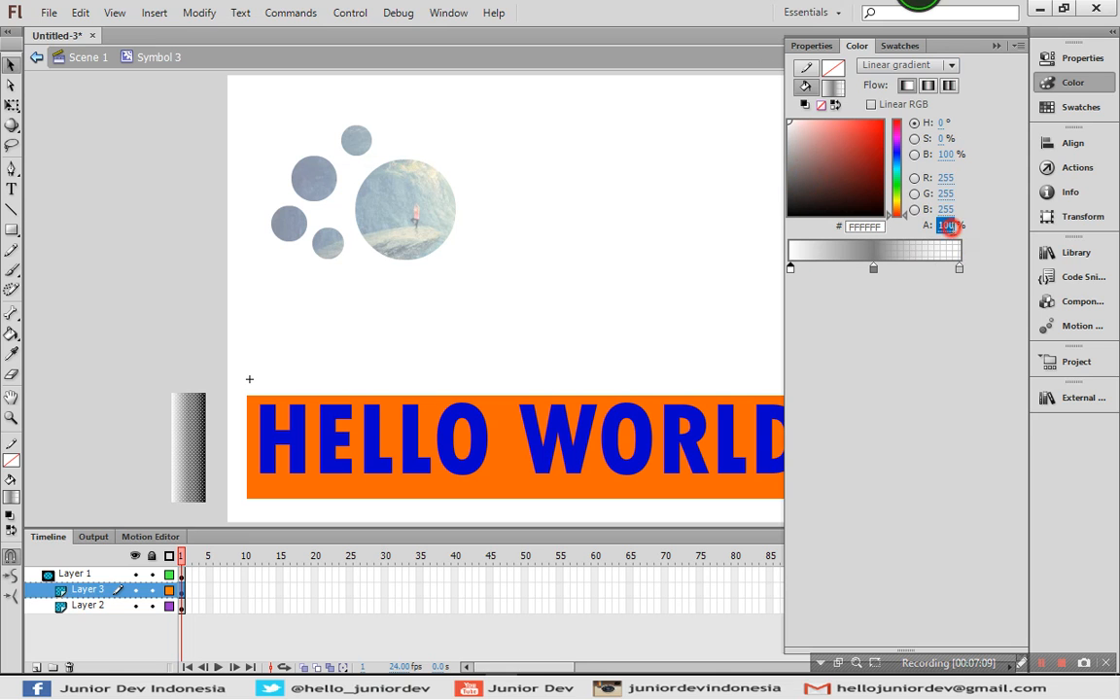
text(0)
key(Return)
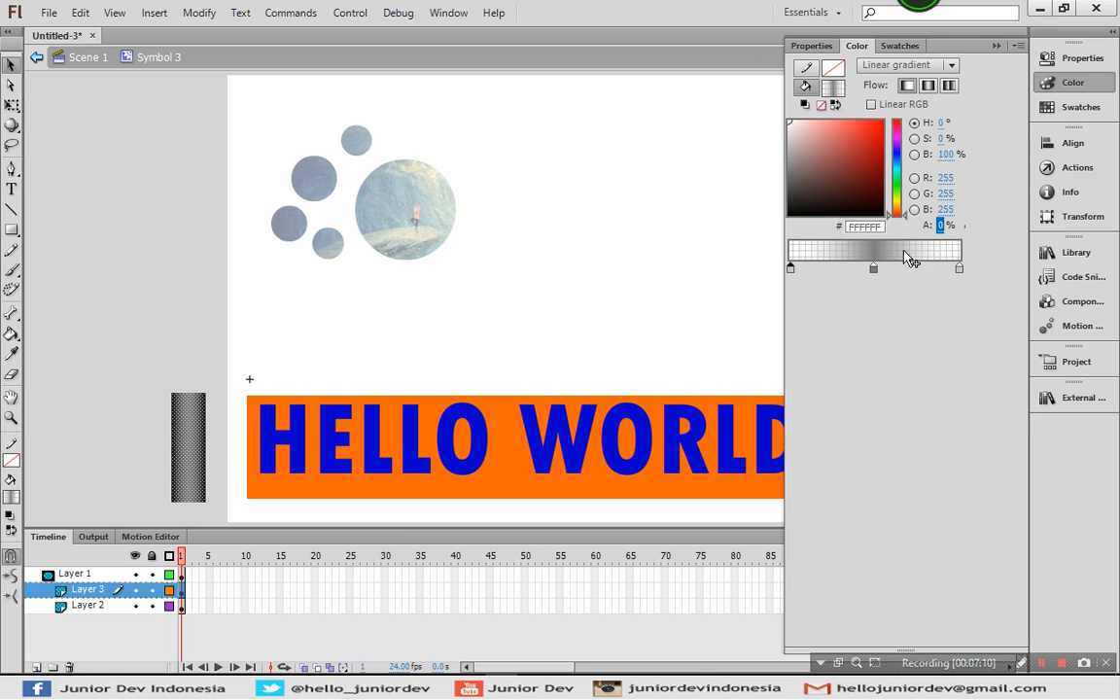
click(873, 268)
drag(809, 133, 763, 95)
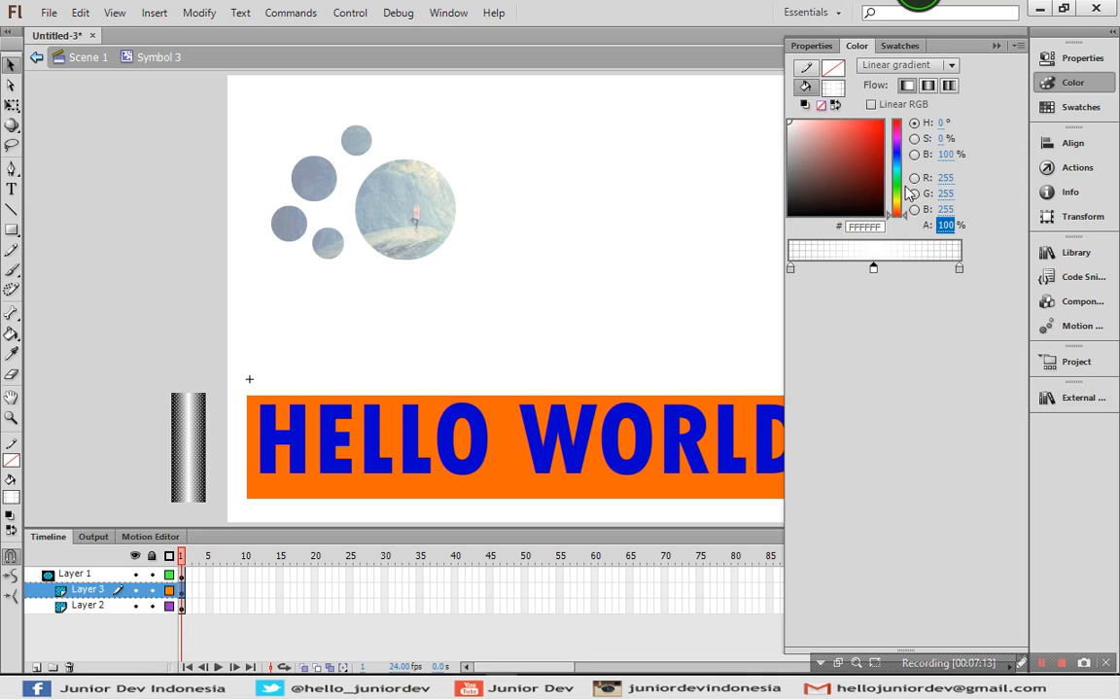
click(155, 307)
- Tilt the gradient rectangle slightly counterclockwise with Free Transform and widen it to about twice its width
click(183, 428)
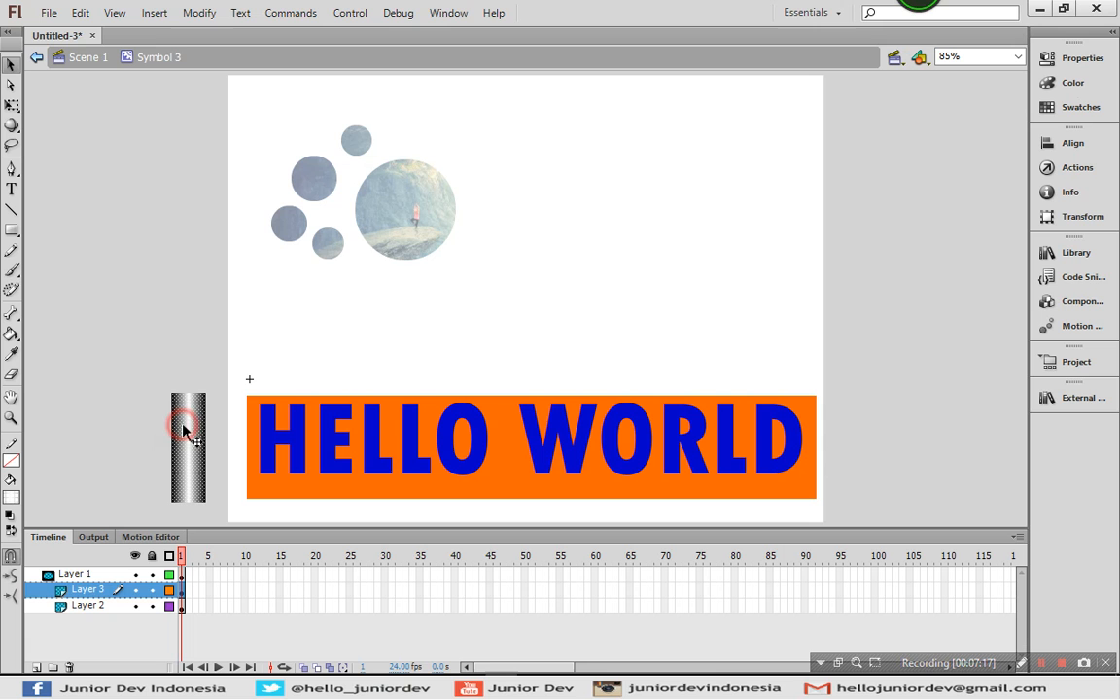
click(12, 105)
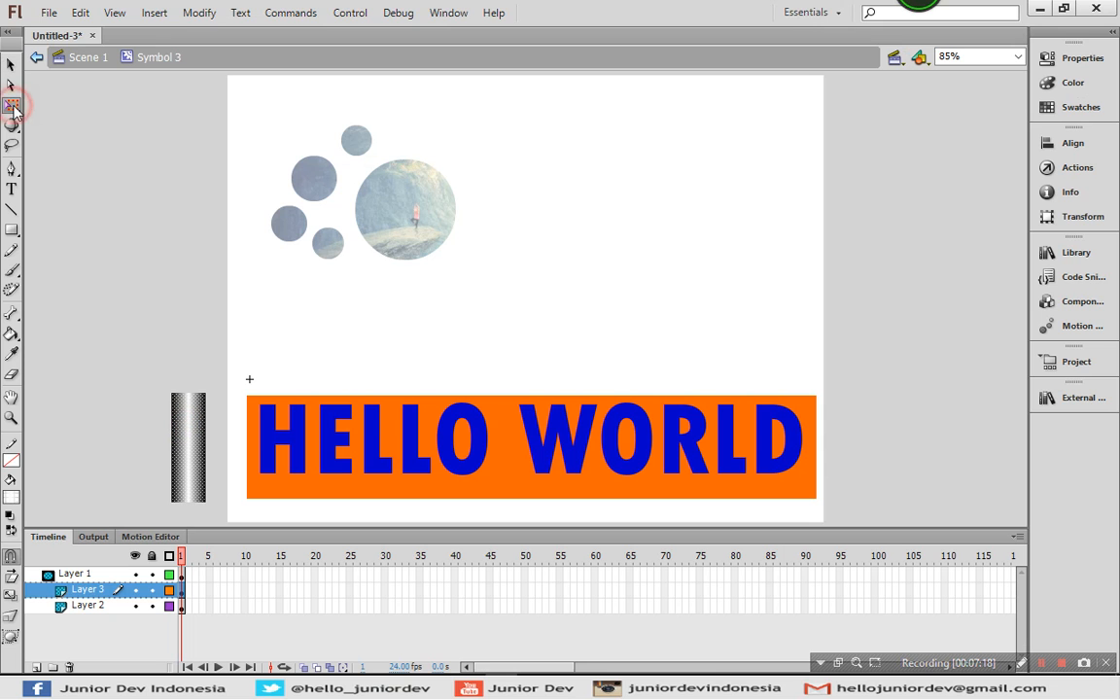
drag(218, 386, 204, 380)
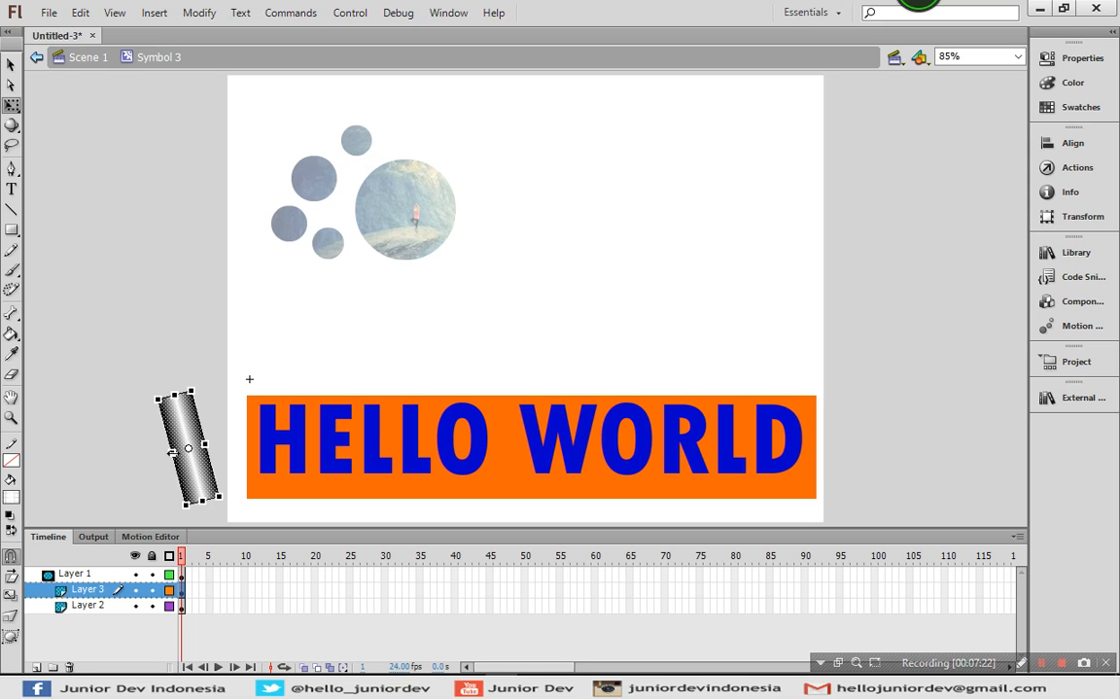
drag(172, 452, 215, 443)
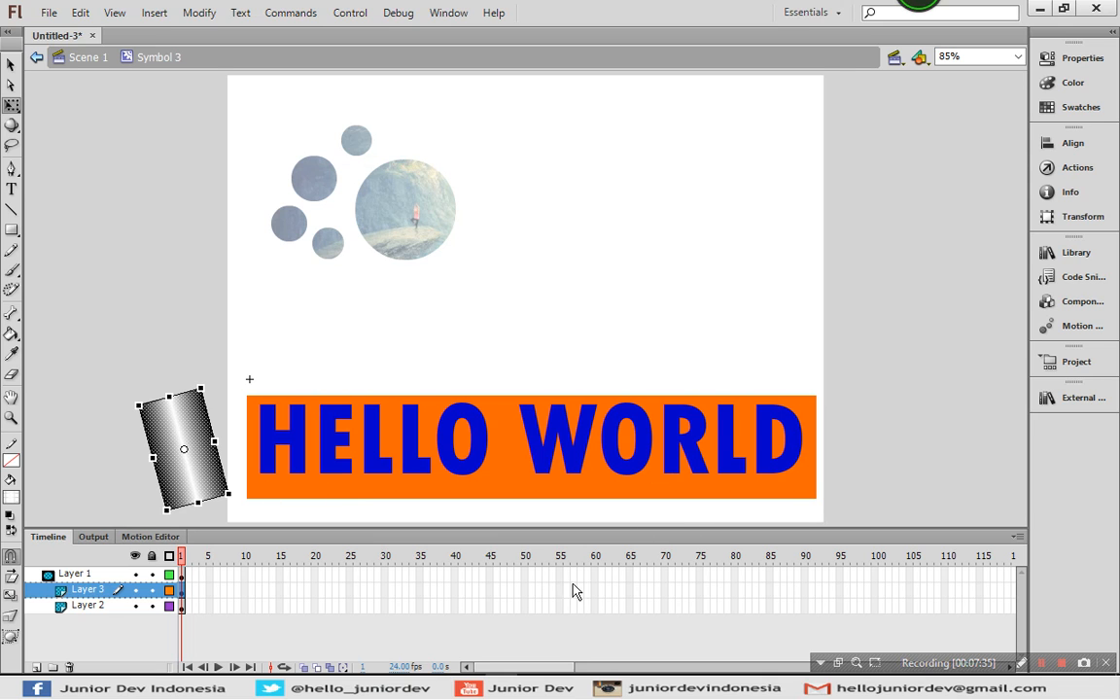
- Extend Layer 1, Layer 3 and Layer 2 by inserting frames at frame 90
drag(802, 573, 804, 611)
click(804, 608)
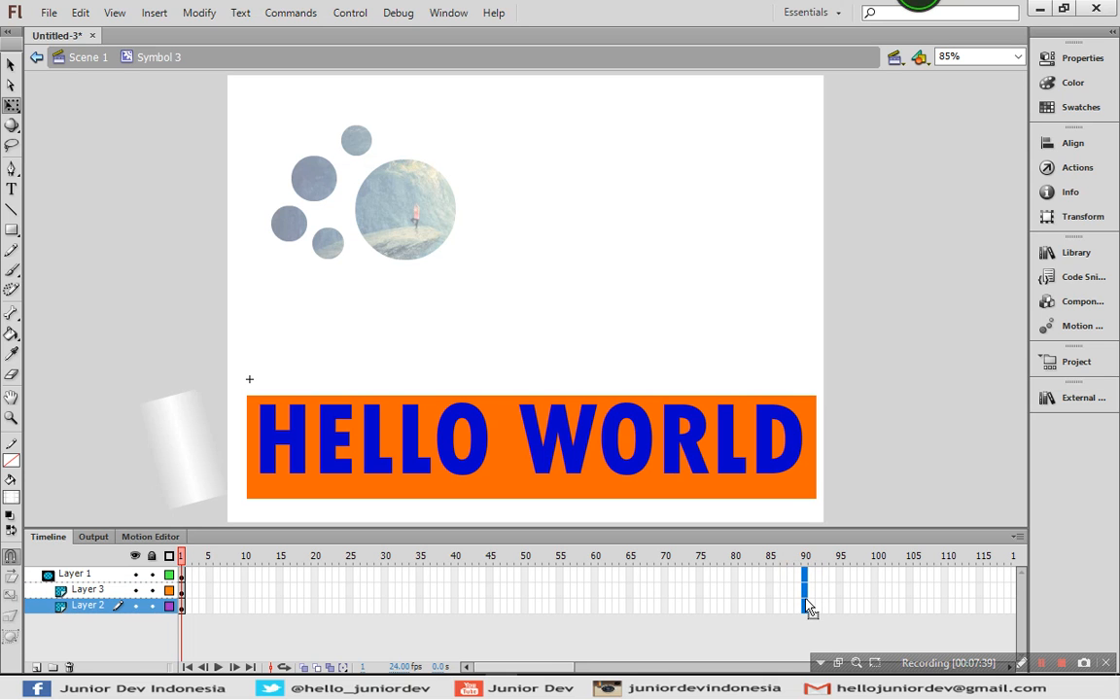
right_click(805, 604)
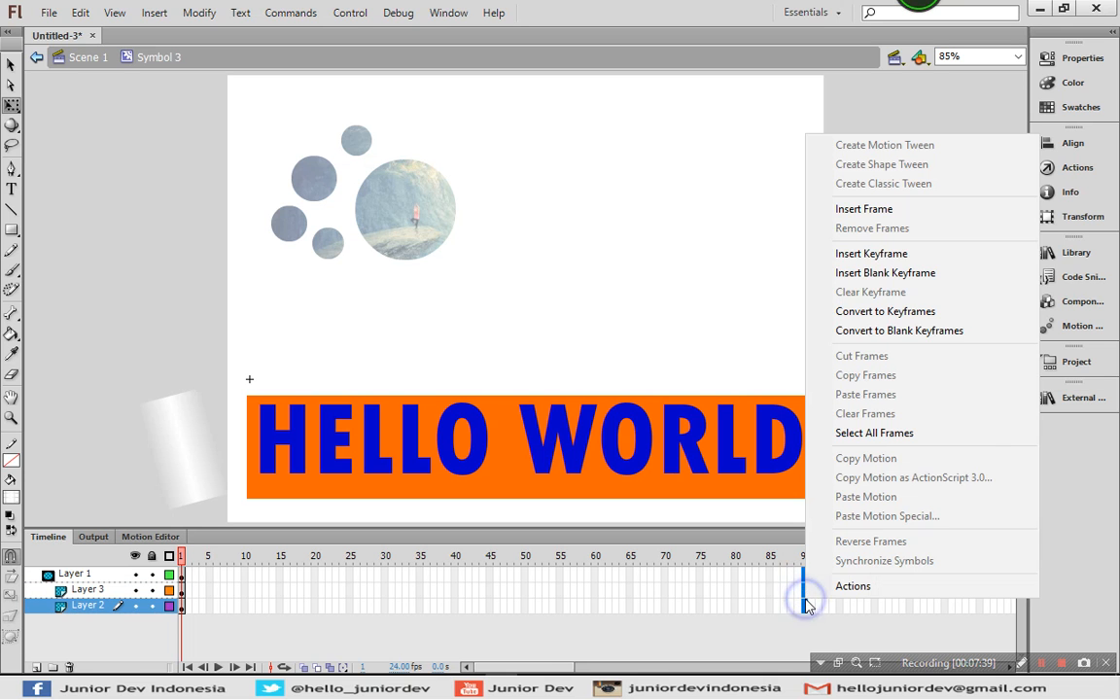
click(865, 212)
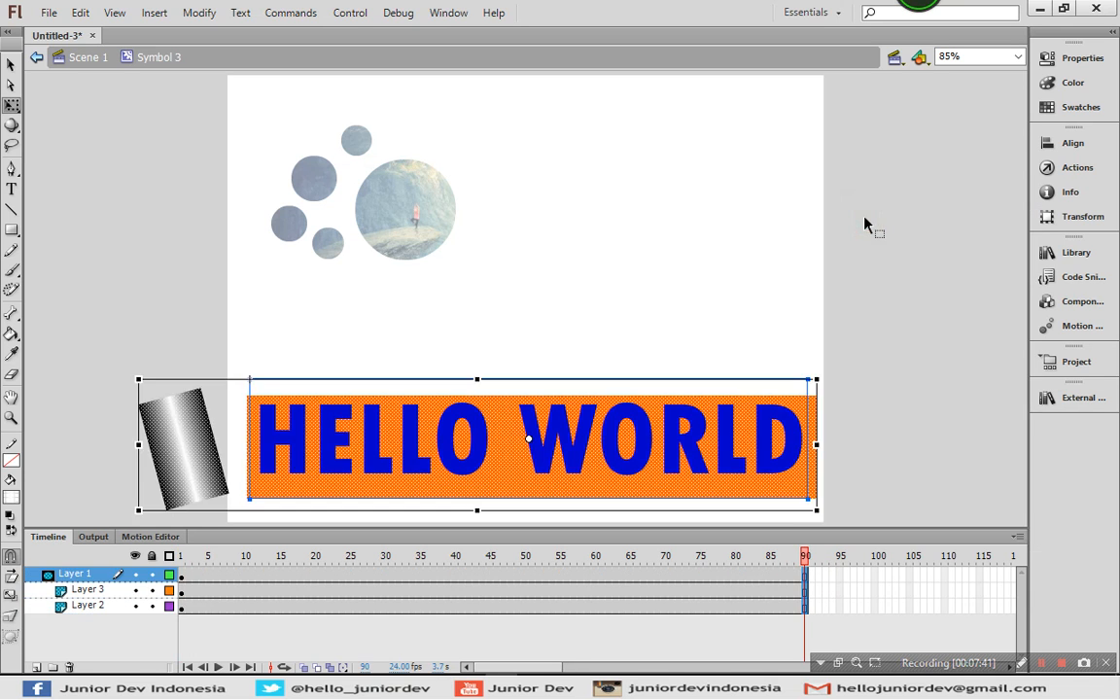
- Create a motion tween for the gradient rectangle, converting it to a symbol, and move it horizontally past the right end of the text at frame 90
click(181, 590)
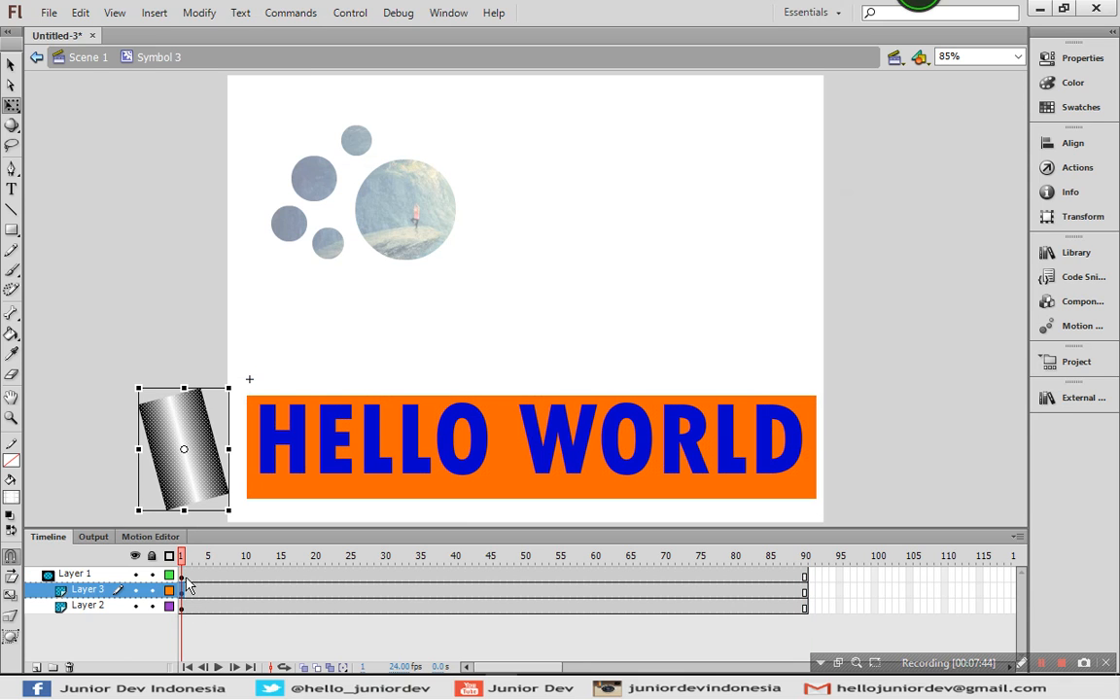
right_click(195, 473)
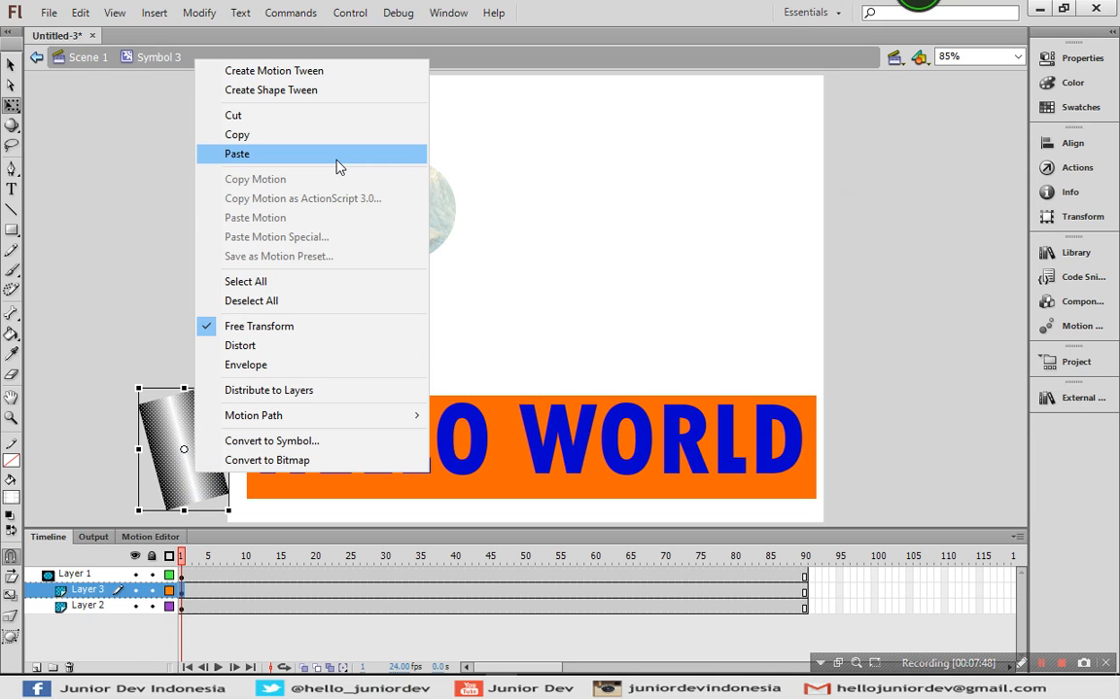
click(304, 76)
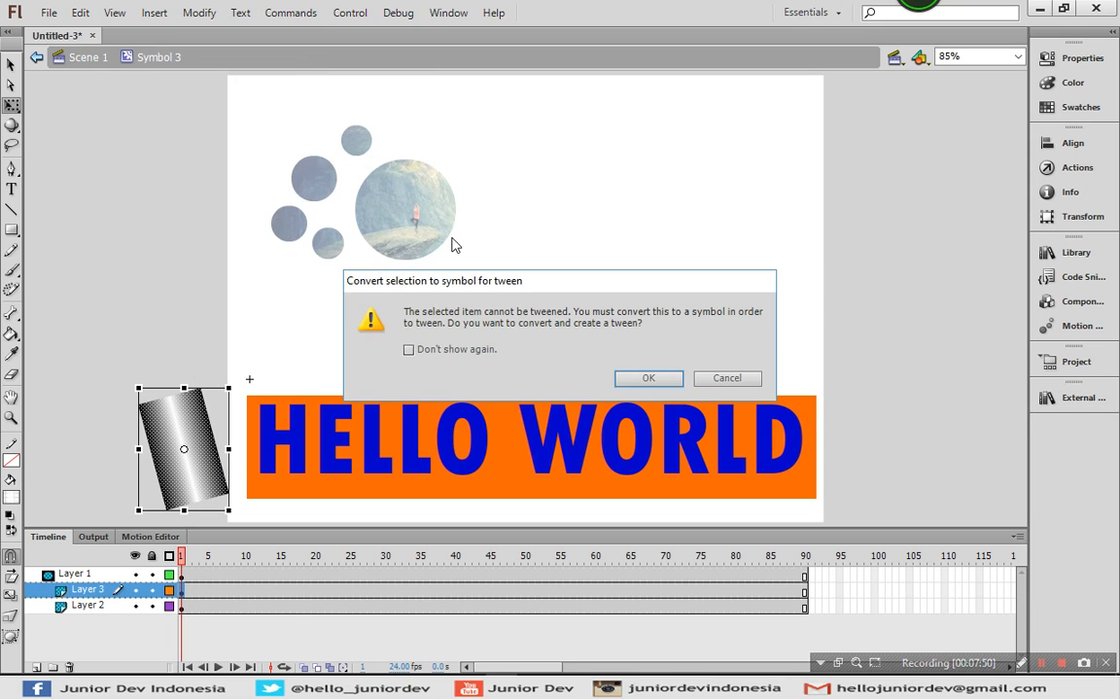
click(648, 378)
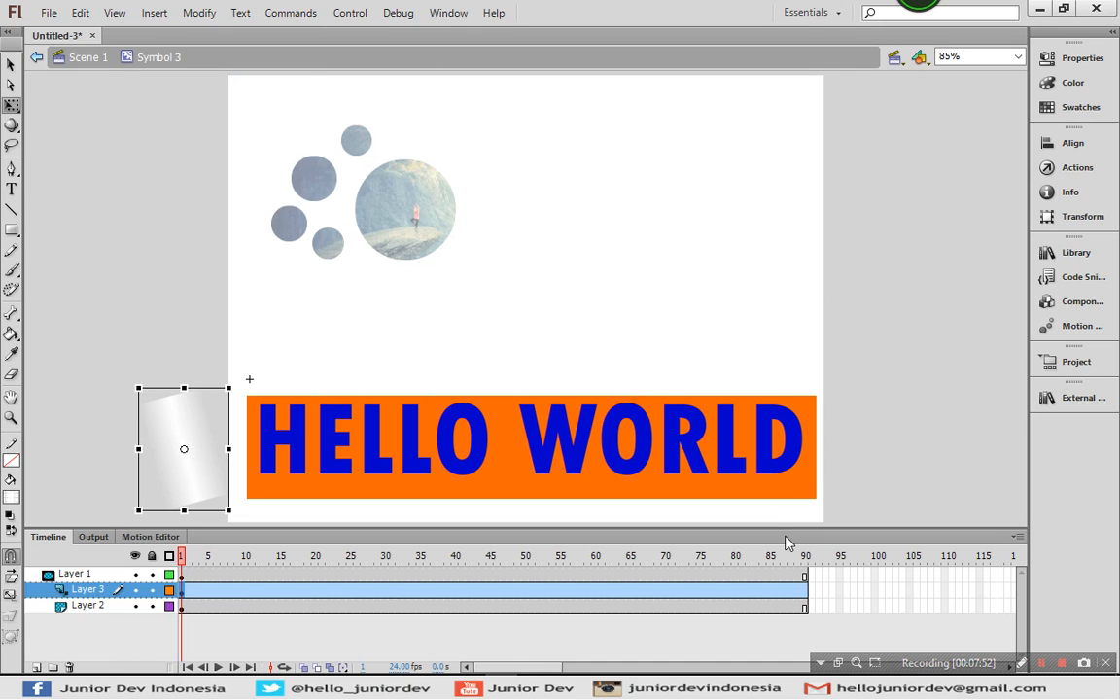
click(805, 590)
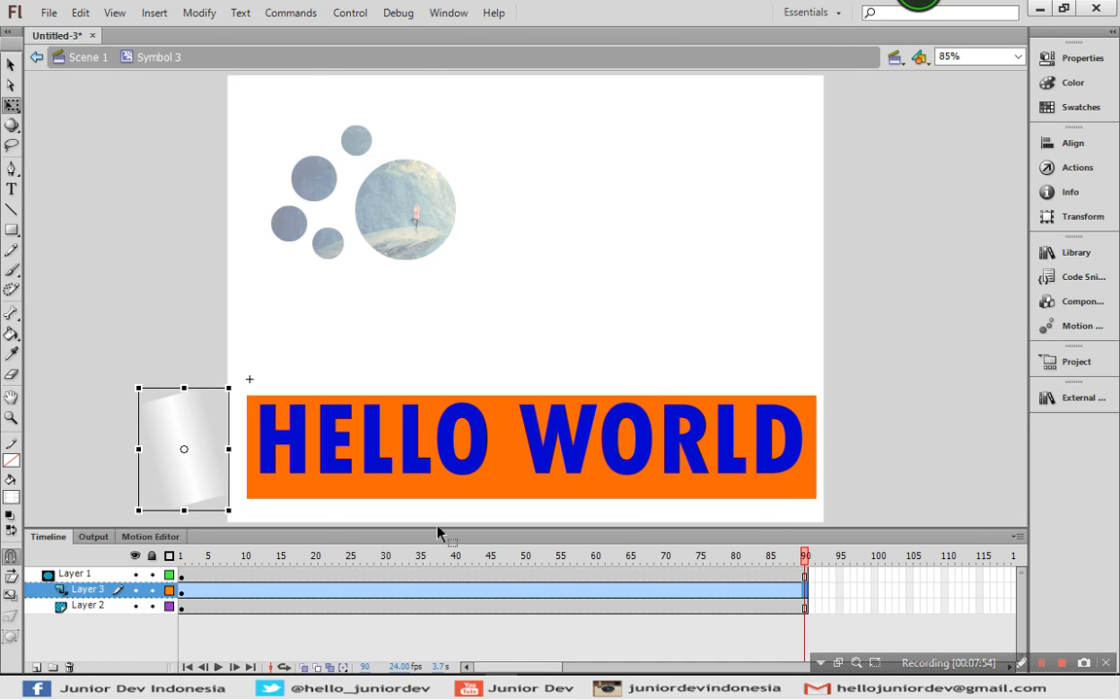
drag(191, 486, 863, 444)
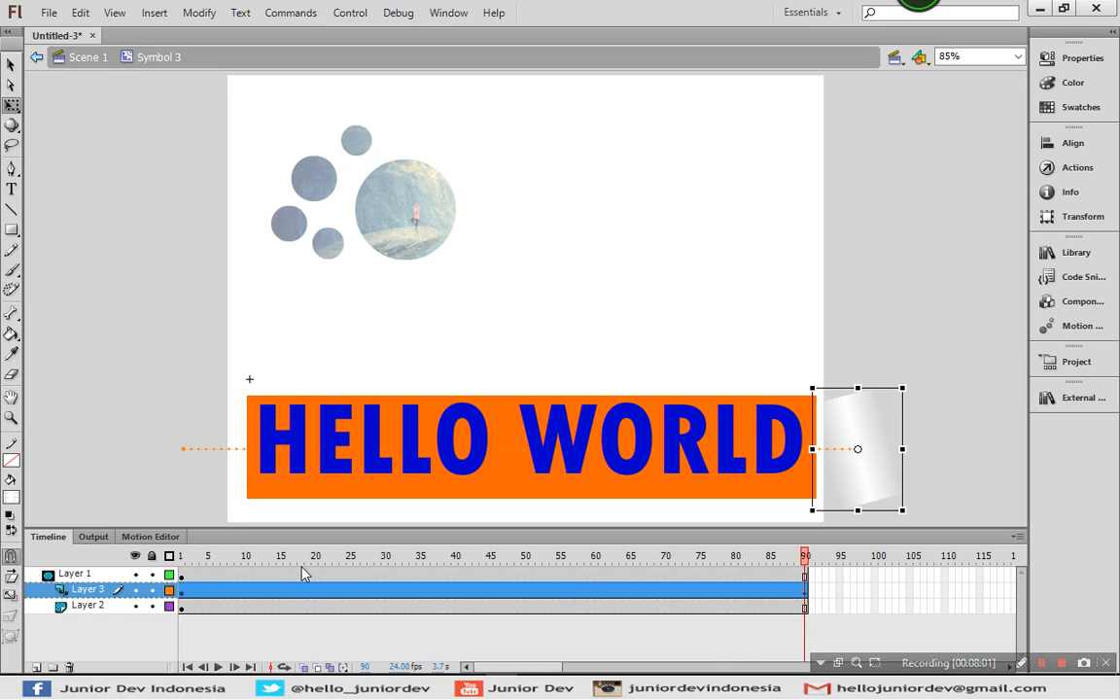
- Lock all layers to apply the mask and preview the shine passing over the text from frame 1
click(151, 557)
click(181, 559)
key(Return)
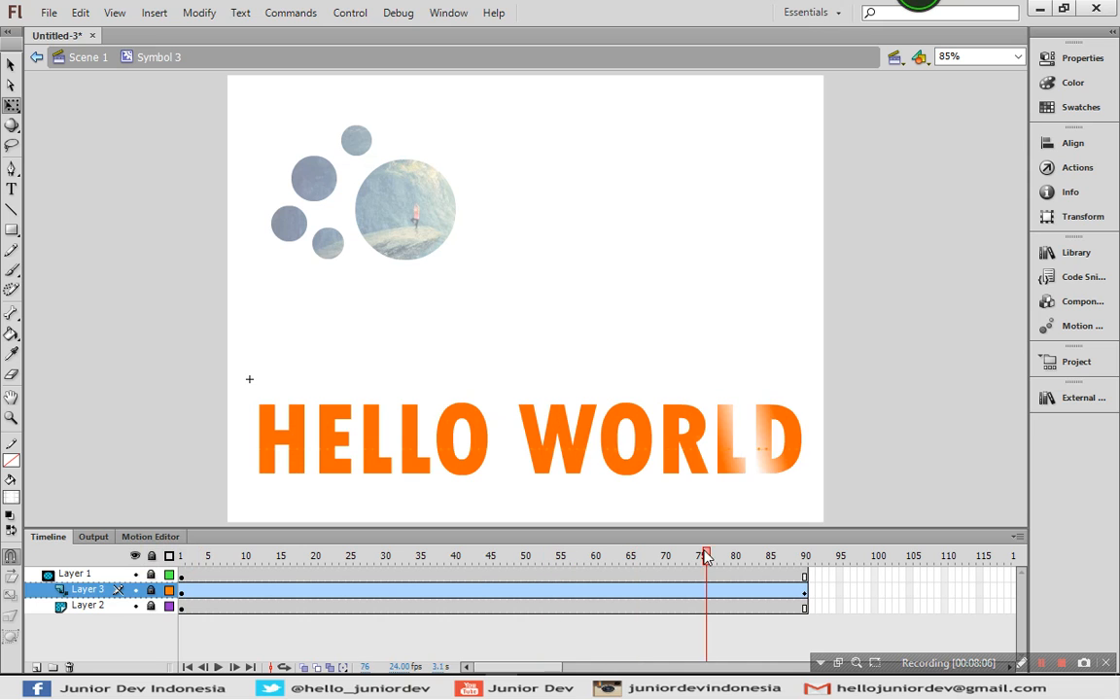
drag(605, 555, 178, 557)
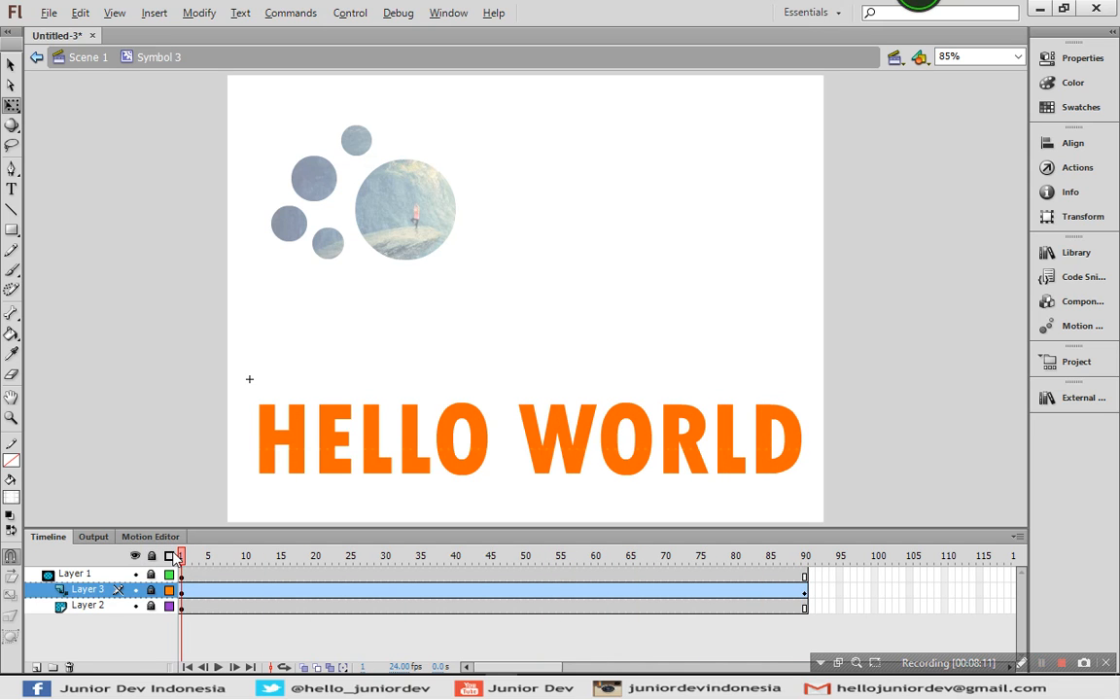
- Return to Scene 1 and add a Drop Shadow filter to the HELLO WORLD movie clip
click(81, 59)
click(153, 391)
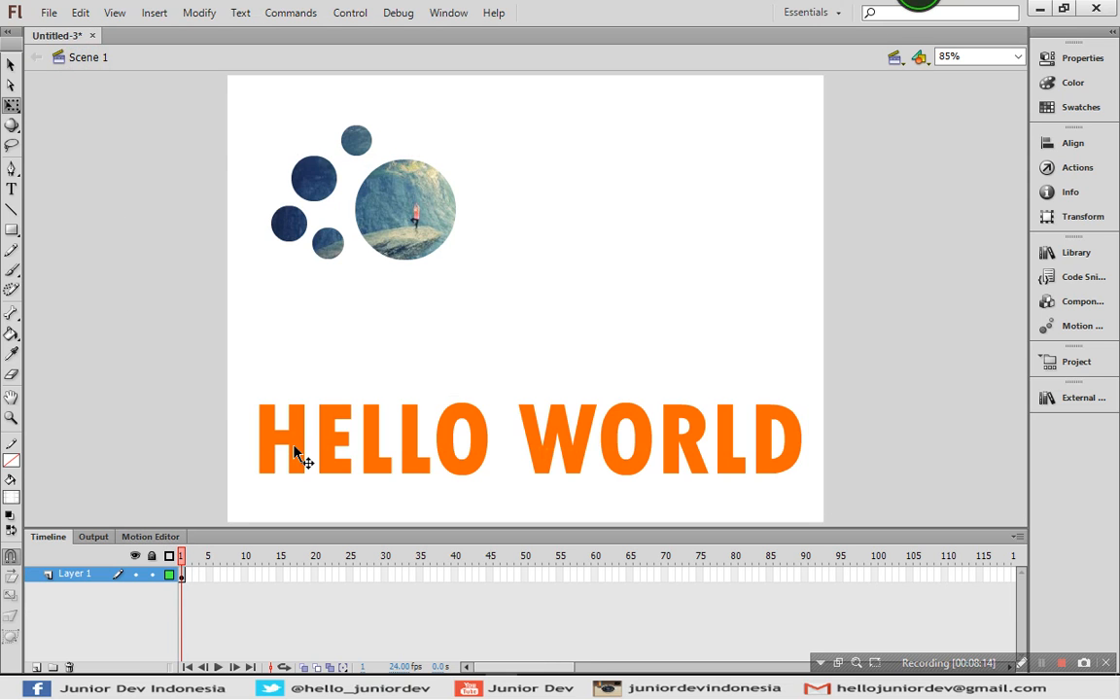
click(302, 452)
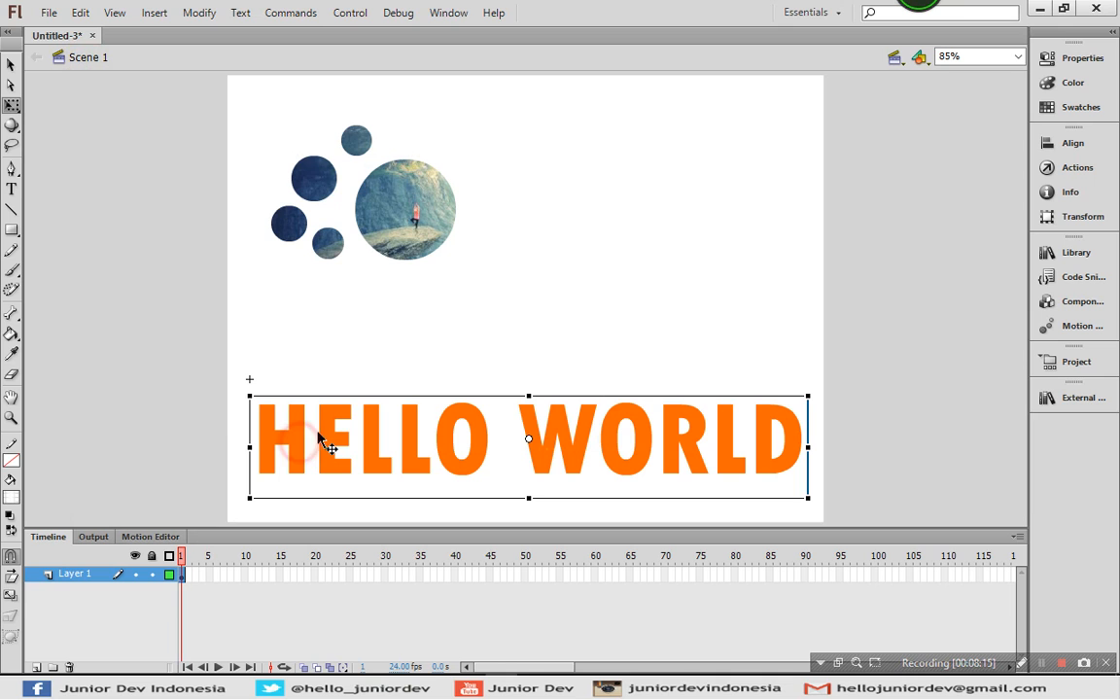
click(1069, 58)
click(795, 640)
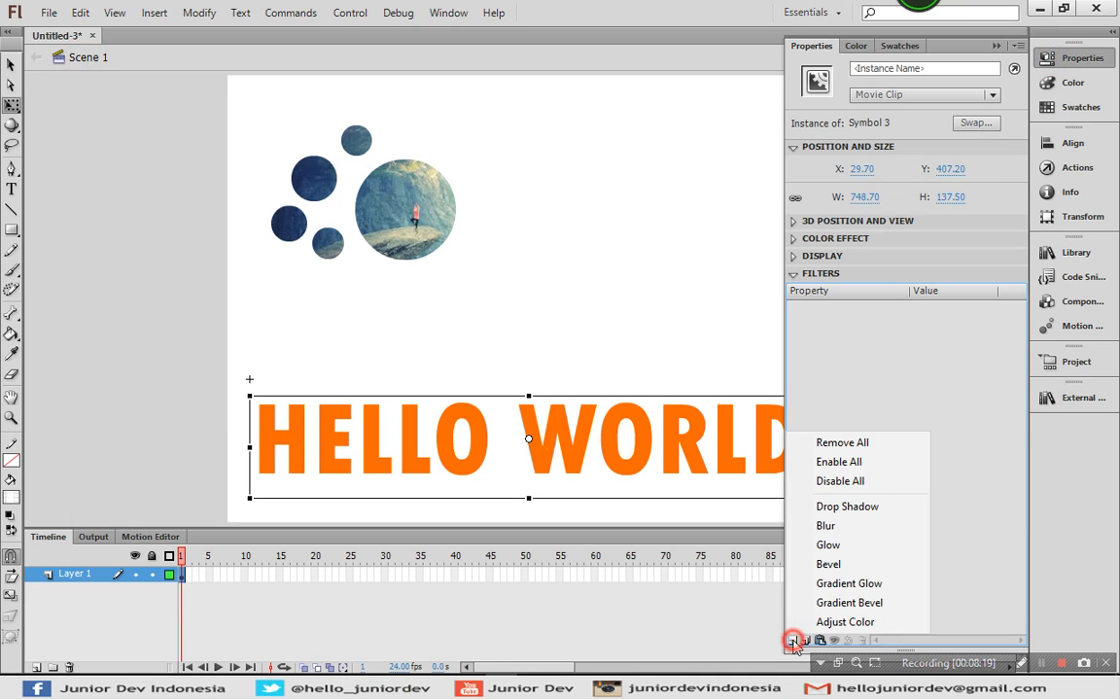
click(818, 507)
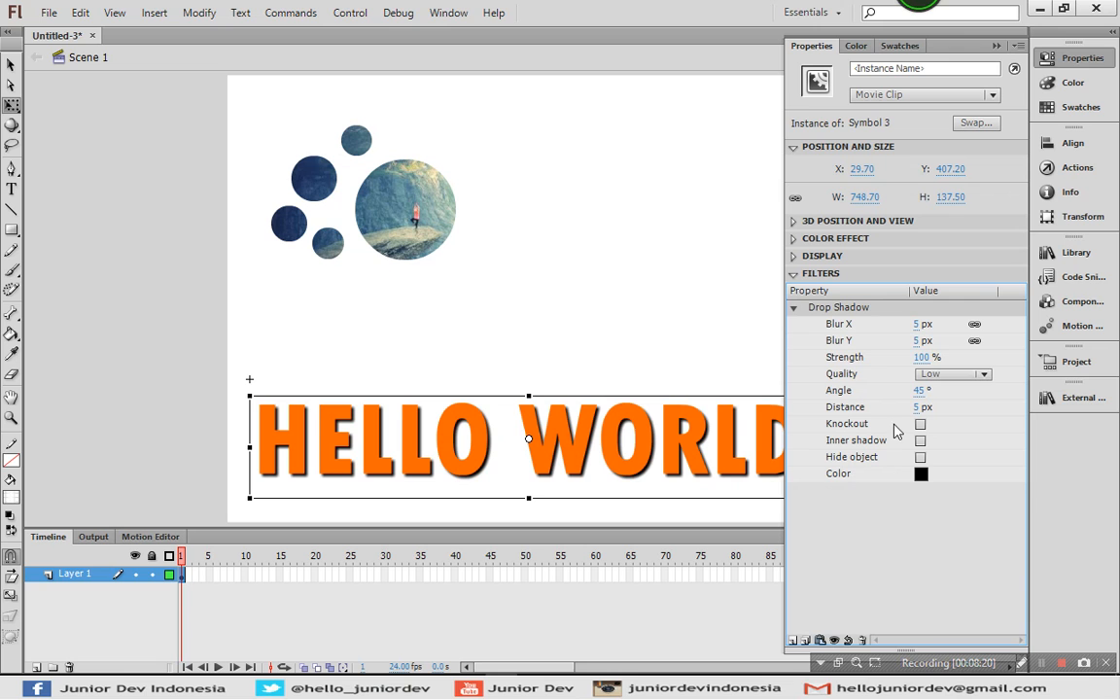
- Lower the strength of the HELLO WORLD clip's drop shadow
click(921, 357)
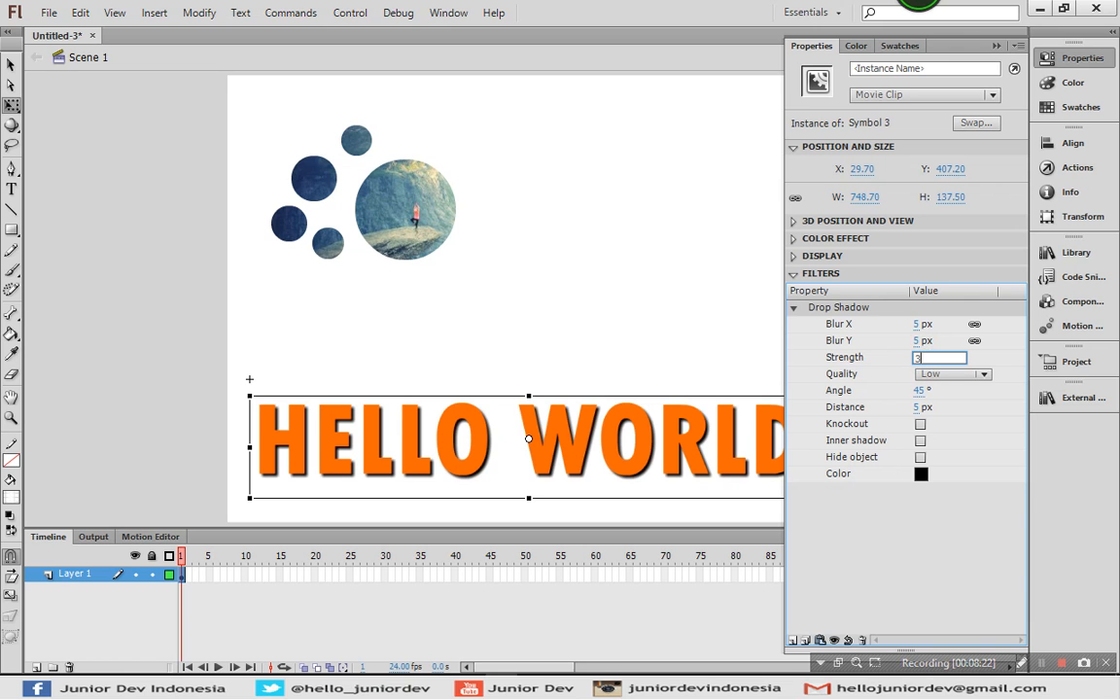
key(Return)
key(ctrl+F3)
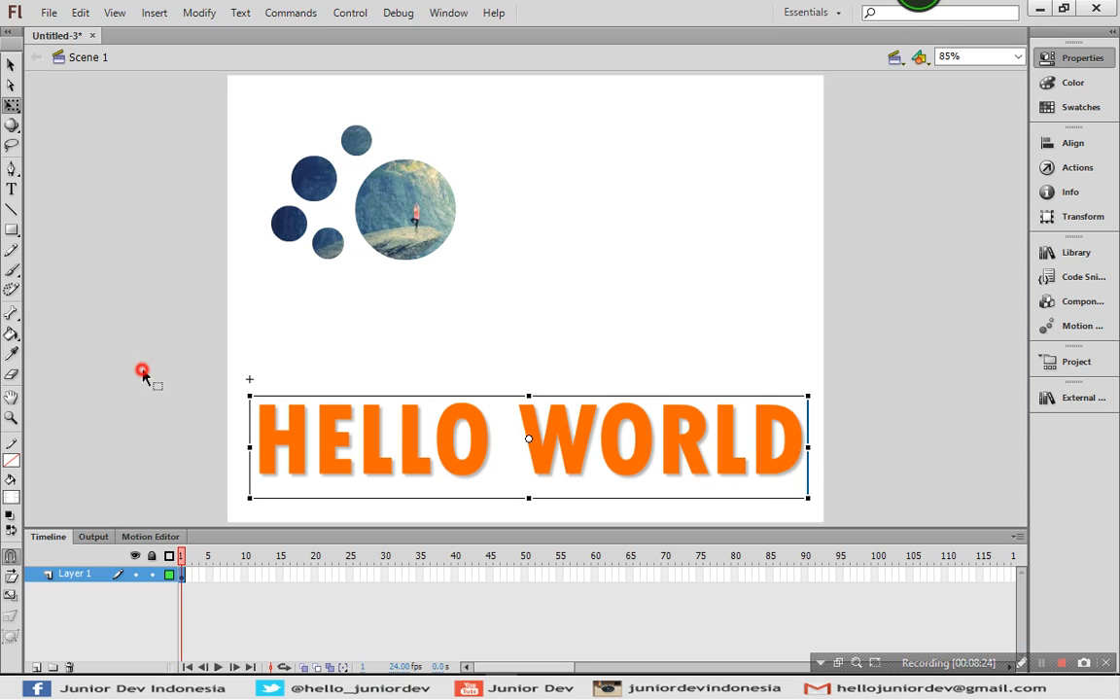
- Test the movie to preview the masked circles and the shine passing over HELLO WORLD, and close the preview
click(142, 377)
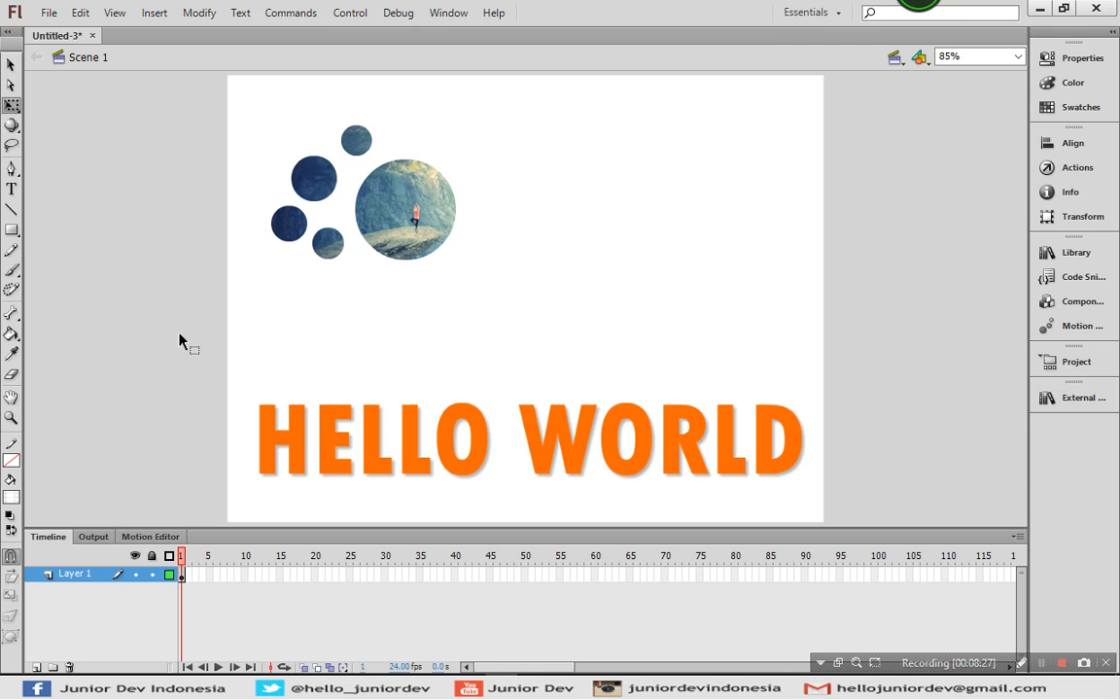
key(ctrl+Return)
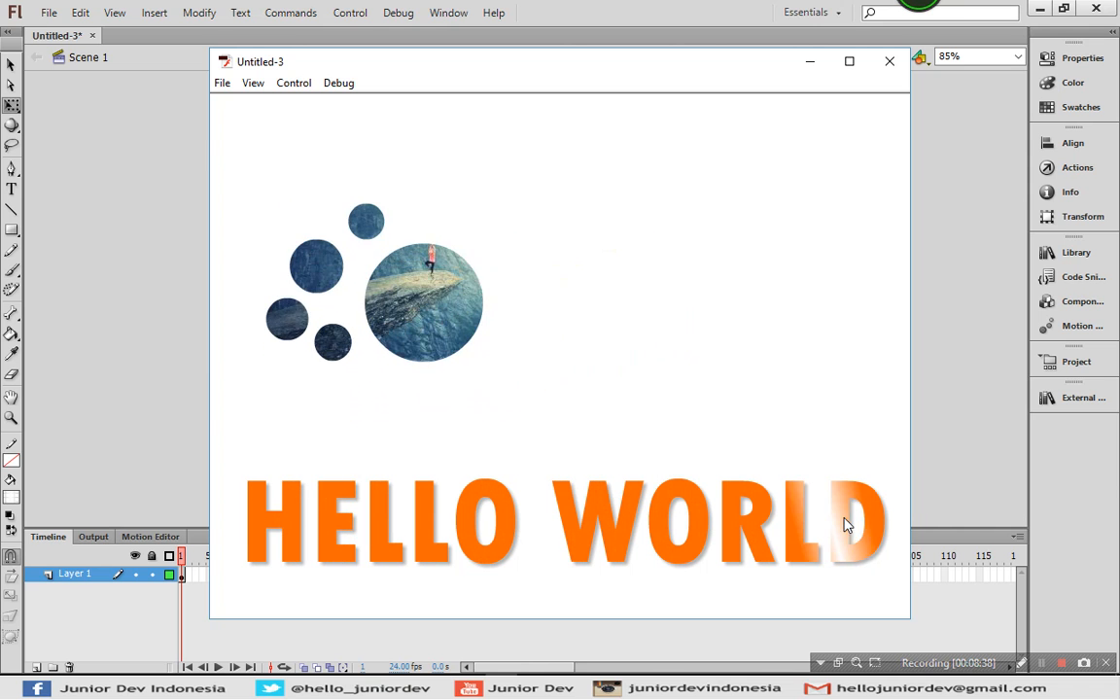
click(888, 62)
click(146, 168)
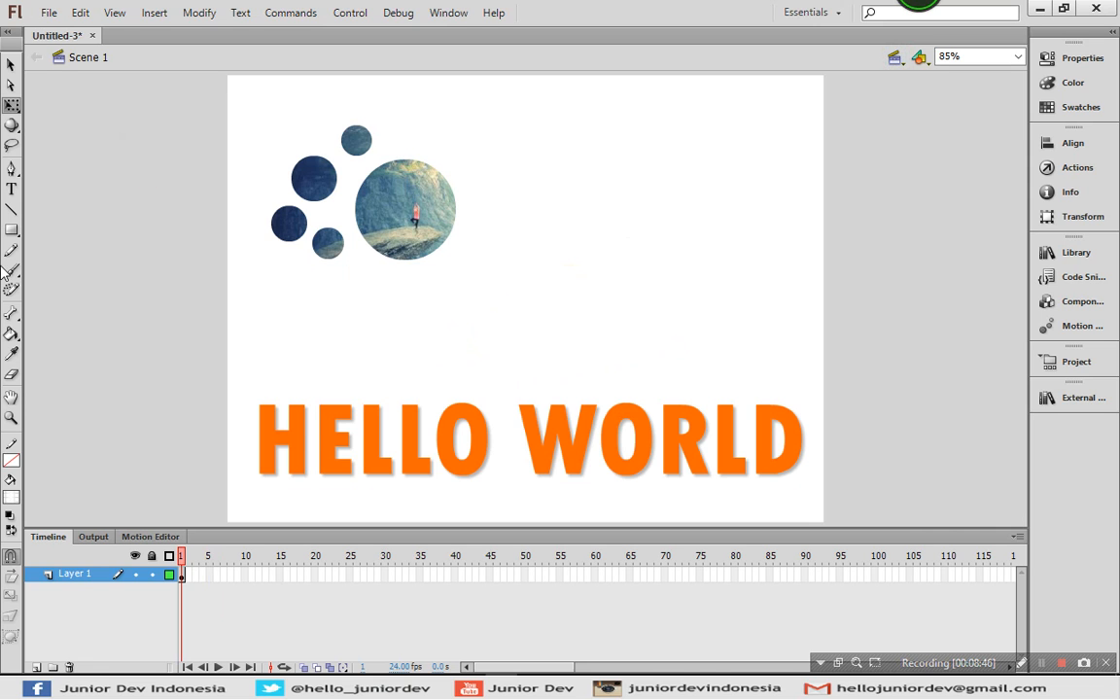
- Draw a large circle with the Oval tool in the empty stage area above the word WORLD
click(12, 230)
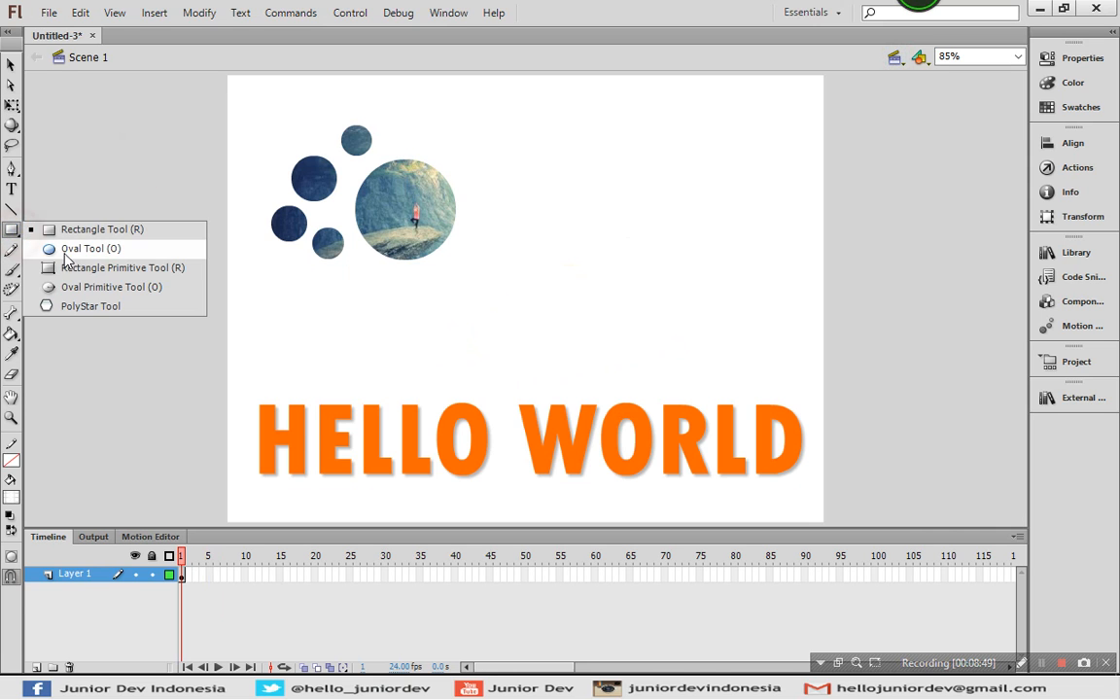
click(86, 249)
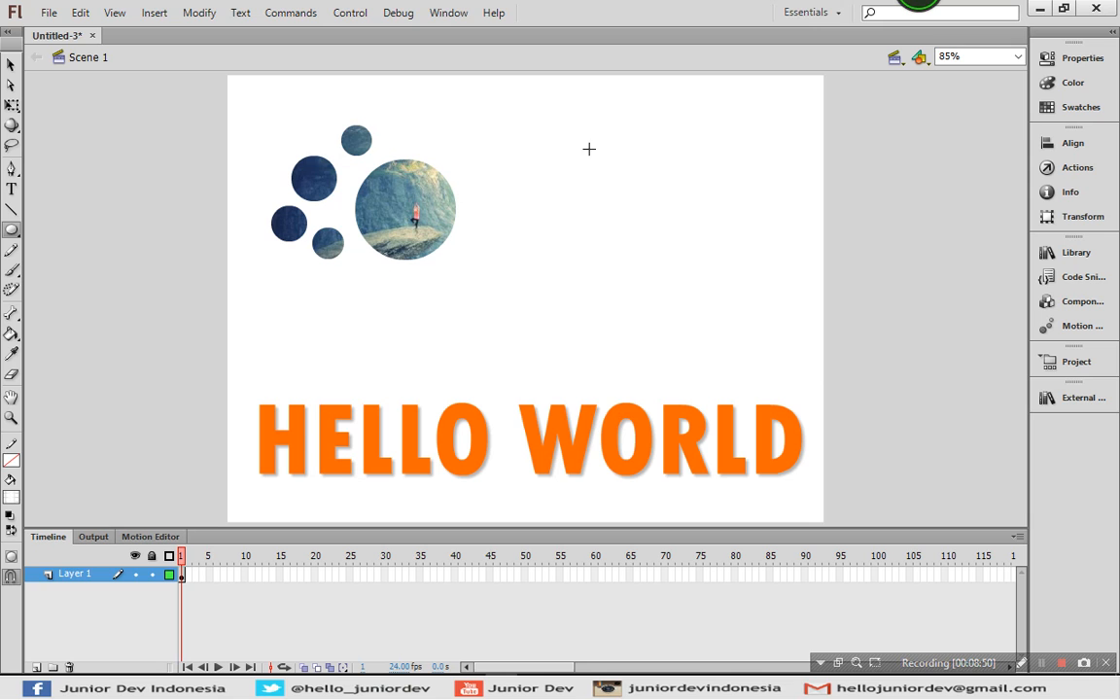
drag(553, 130, 798, 340)
click(14, 66)
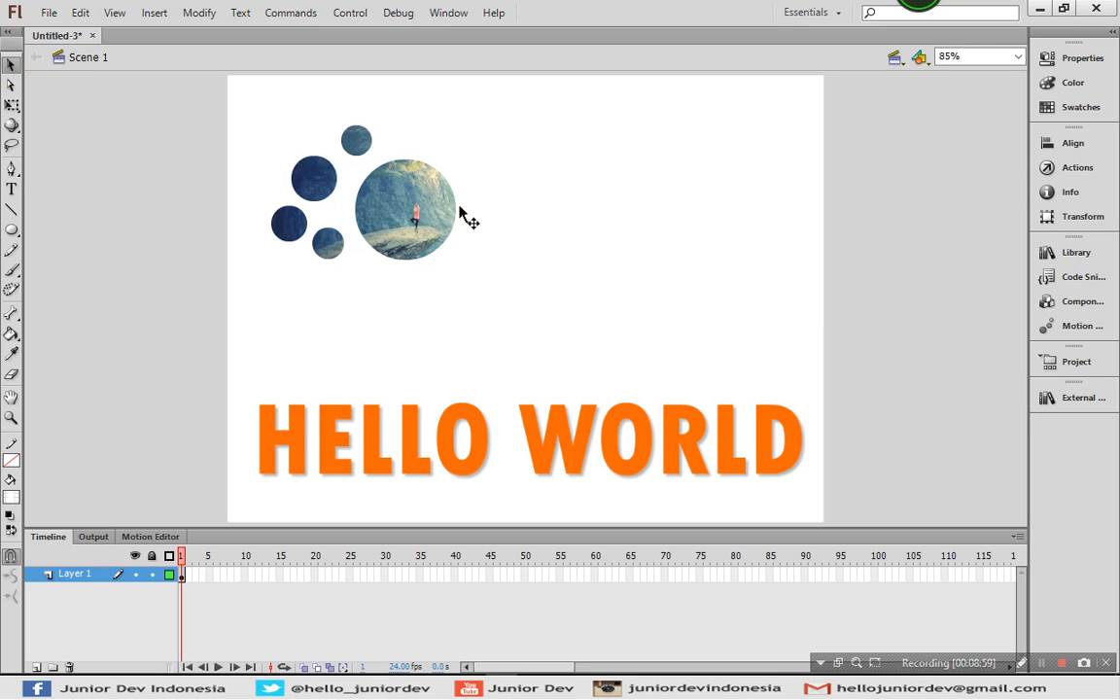
- Change the large circle's gradient fill to solid blue
click(692, 253)
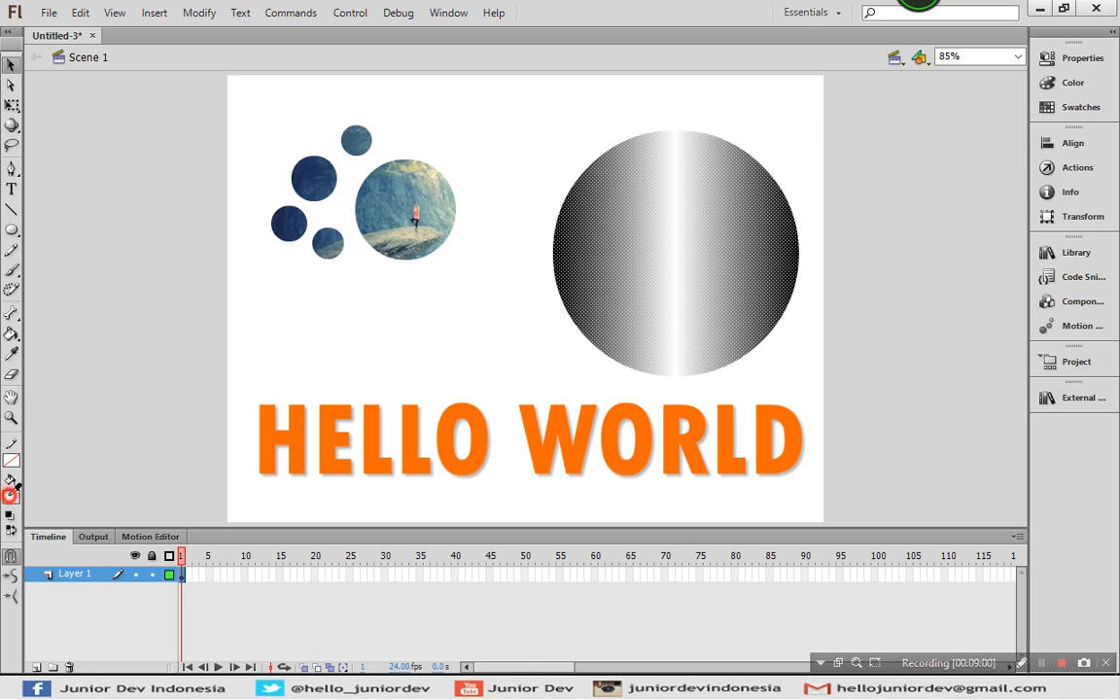
click(11, 498)
click(69, 384)
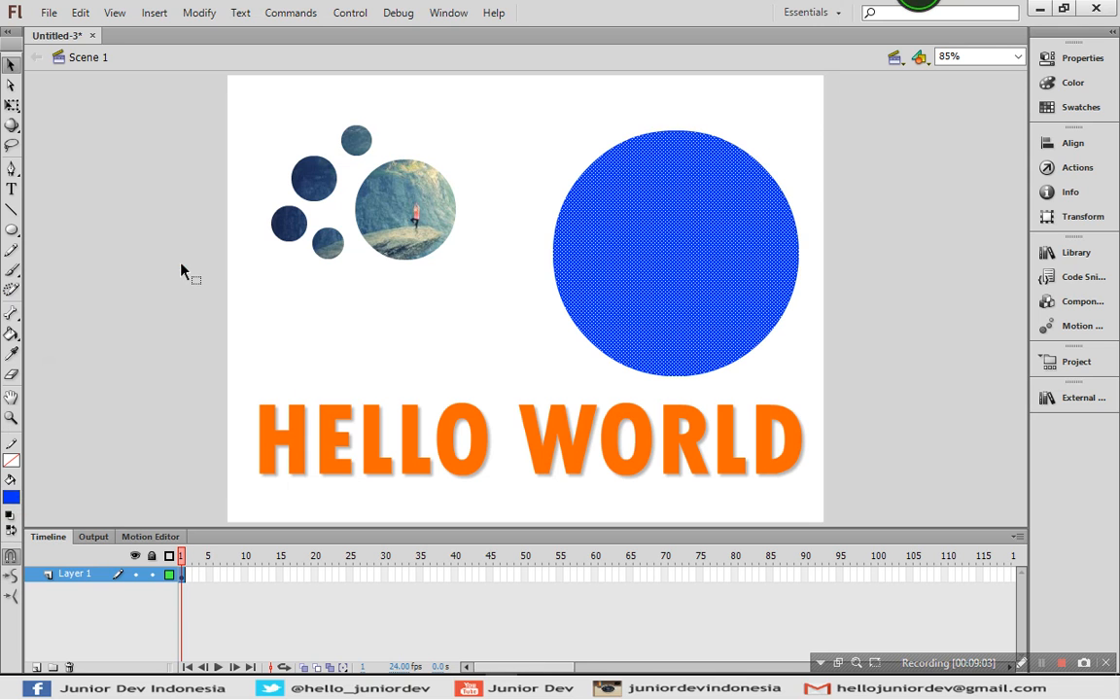
click(181, 271)
click(672, 242)
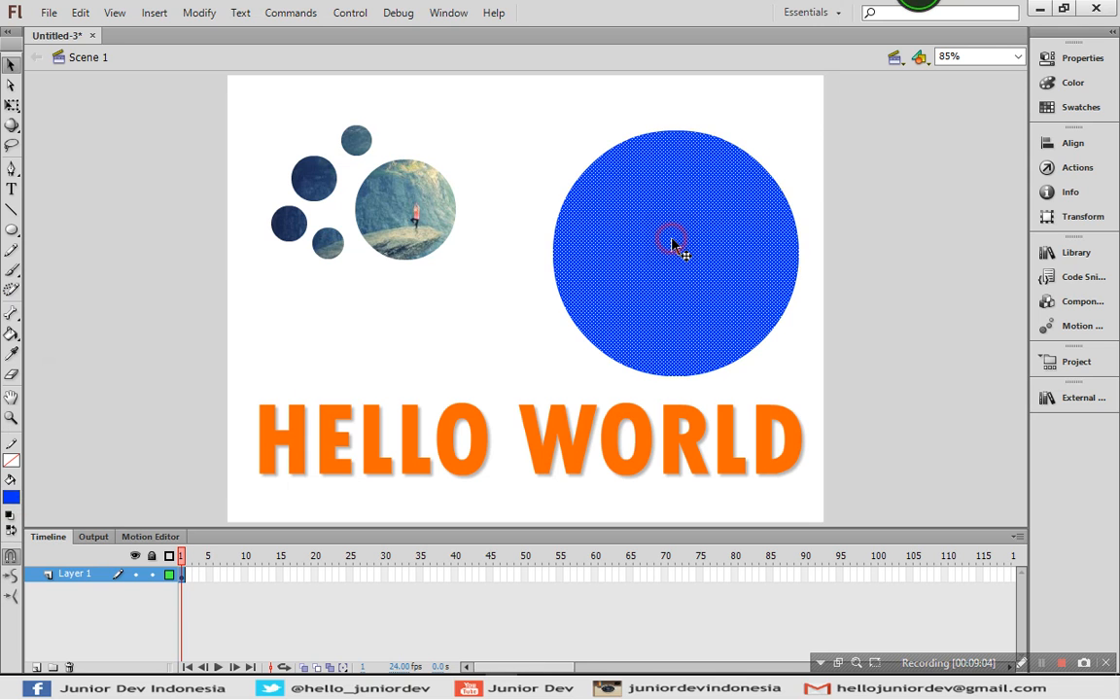
click(517, 115)
click(46, 11)
mouse_move(189, 279)
click(313, 277)
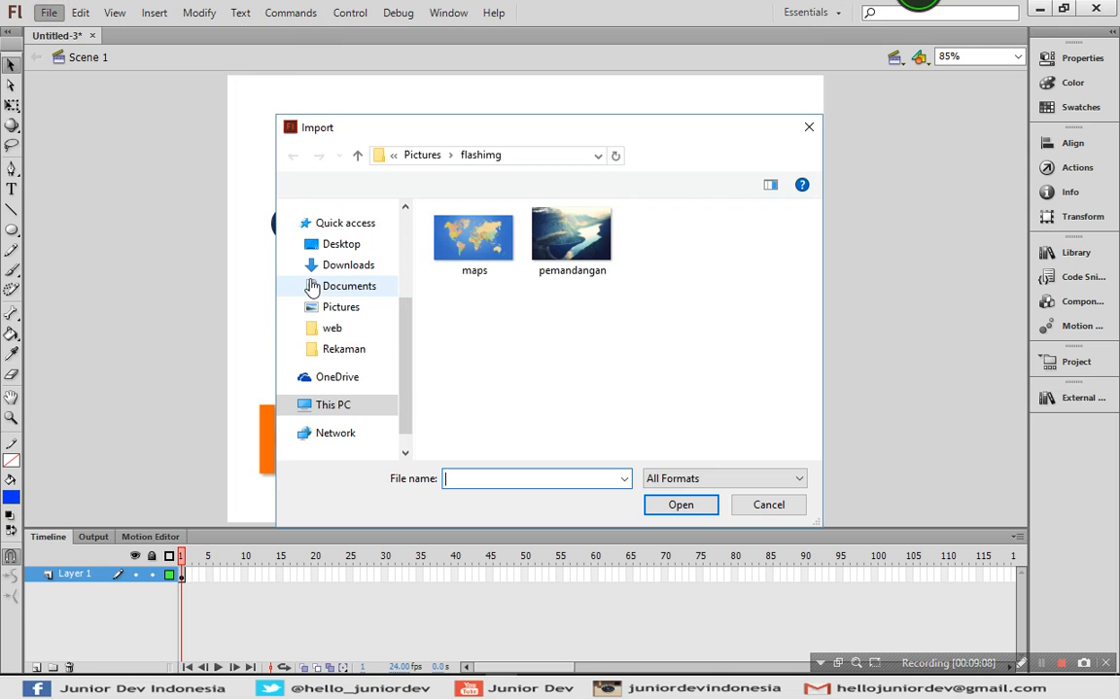
click(818, 122)
- Convert the blue circle to a Movie Clip symbol named Symbol 5 and enter it for editing
click(670, 254)
right_click(670, 254)
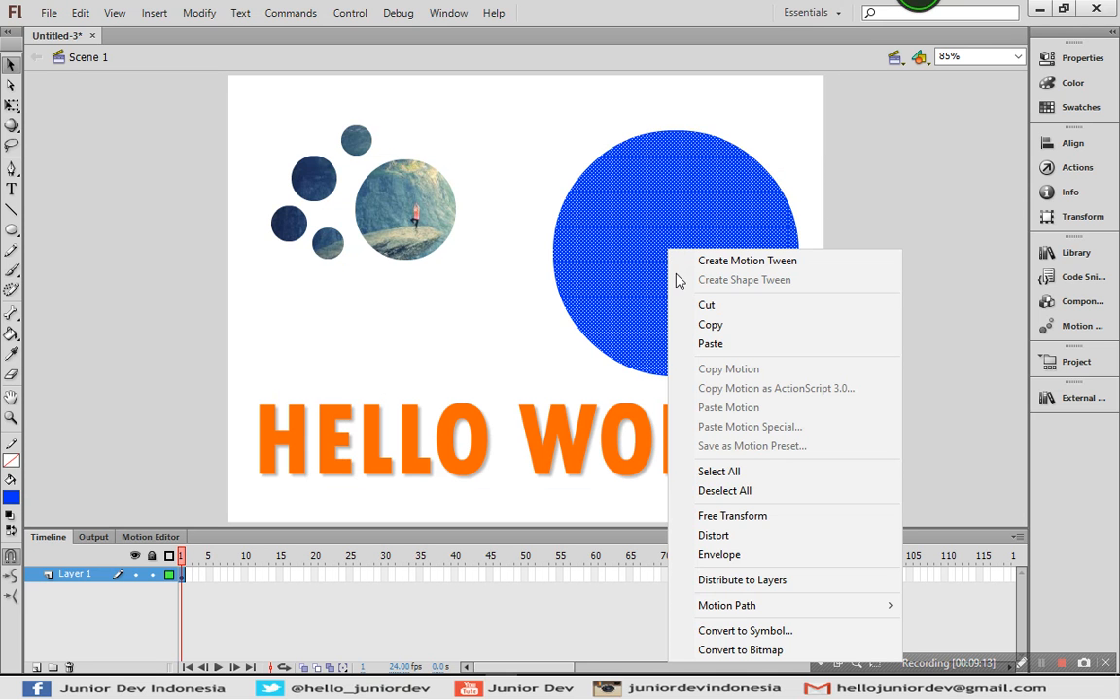
click(719, 630)
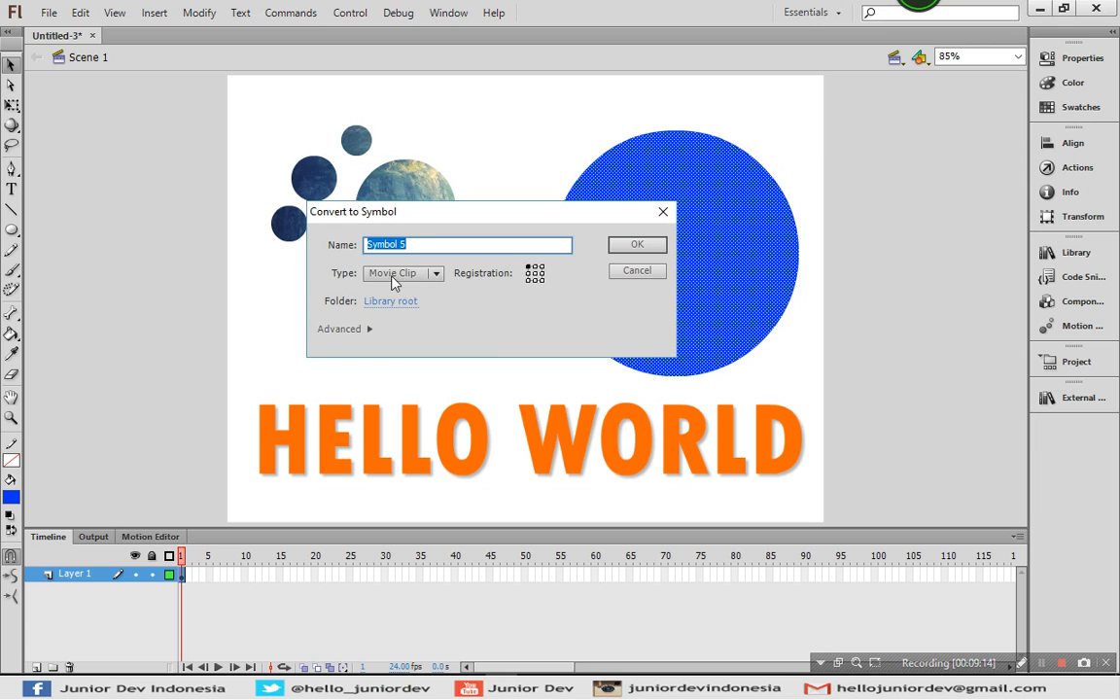
click(639, 244)
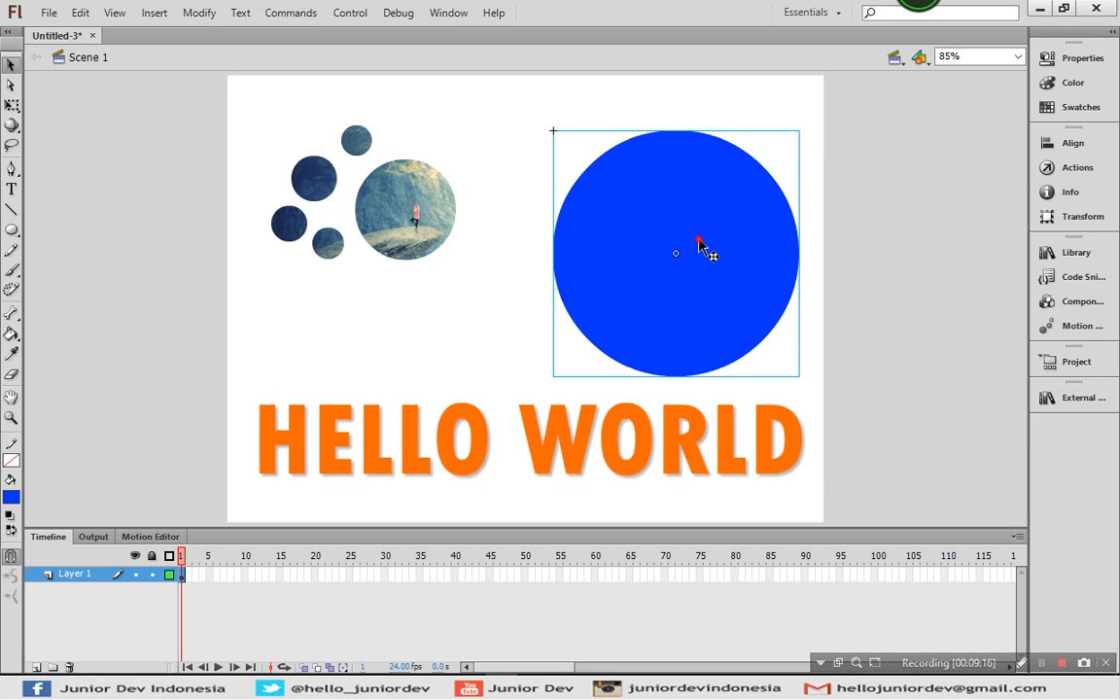
double_click(699, 243)
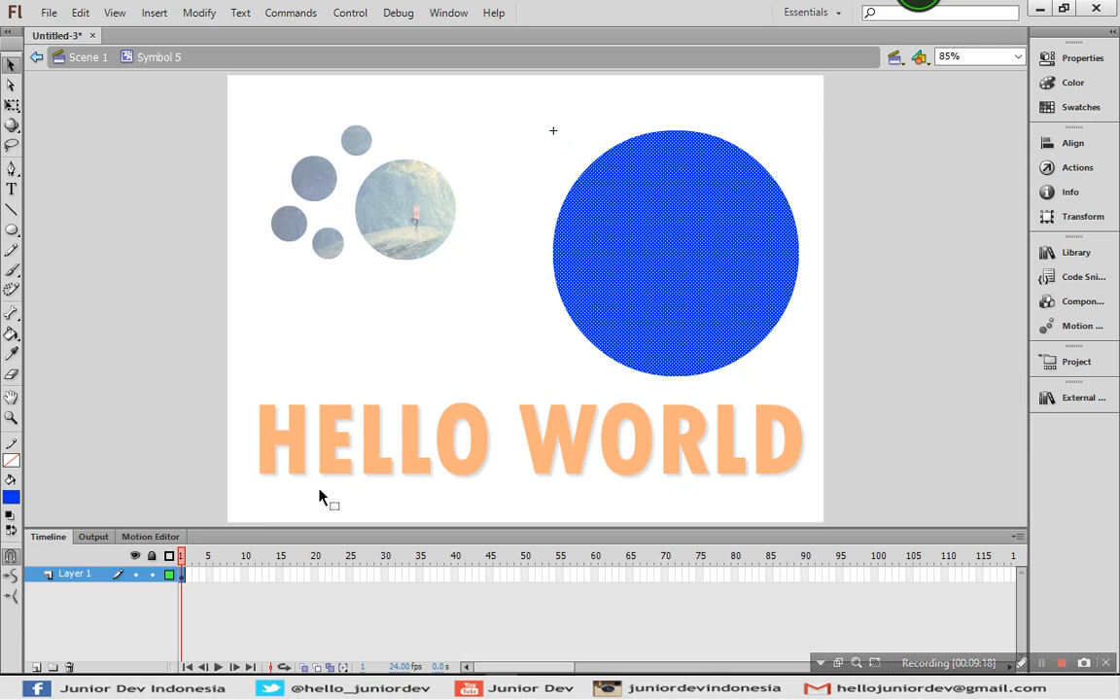
- Add a new layer beneath the circle's Layer 1 and import the maps image onto it
click(36, 667)
drag(104, 577, 106, 619)
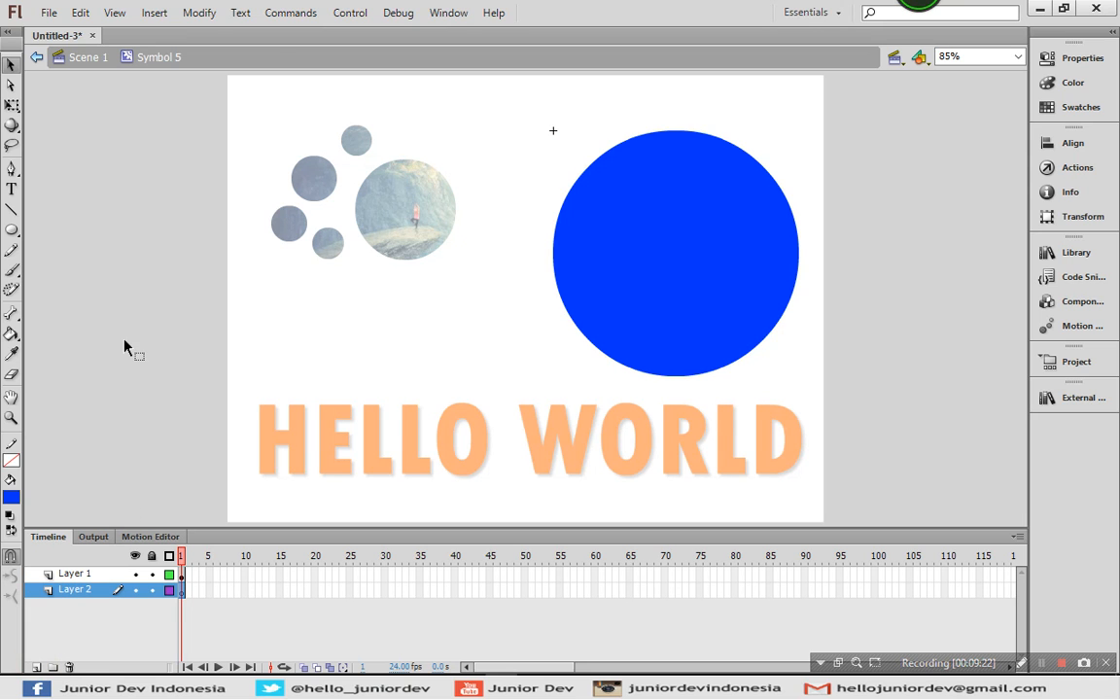
click(47, 13)
mouse_move(248, 280)
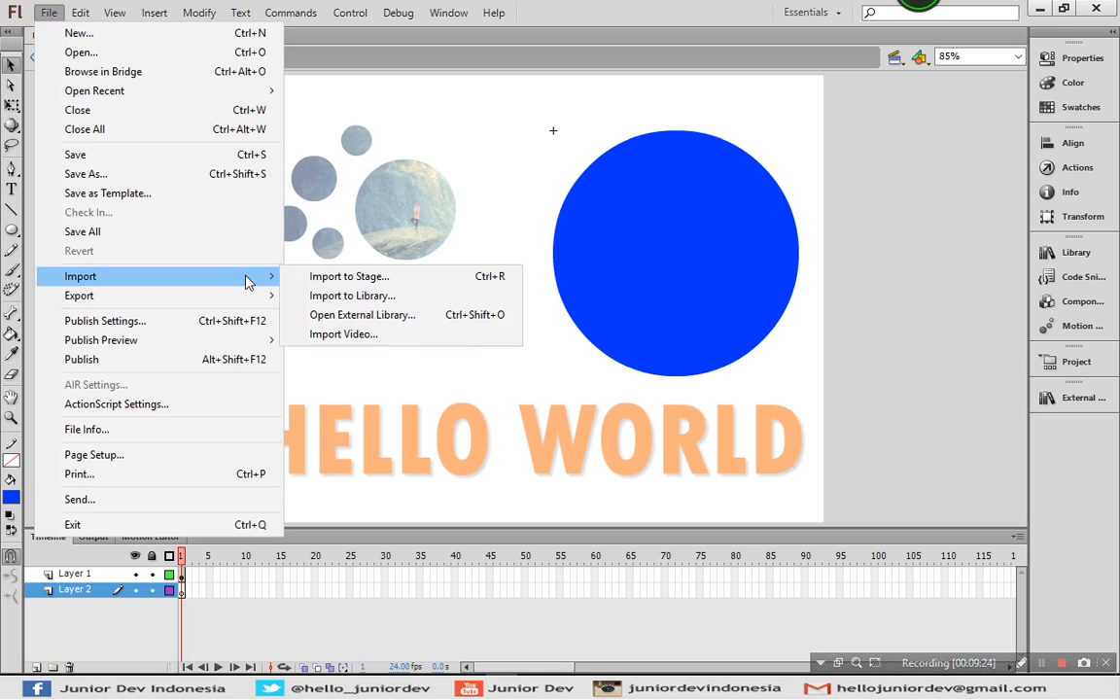
click(329, 276)
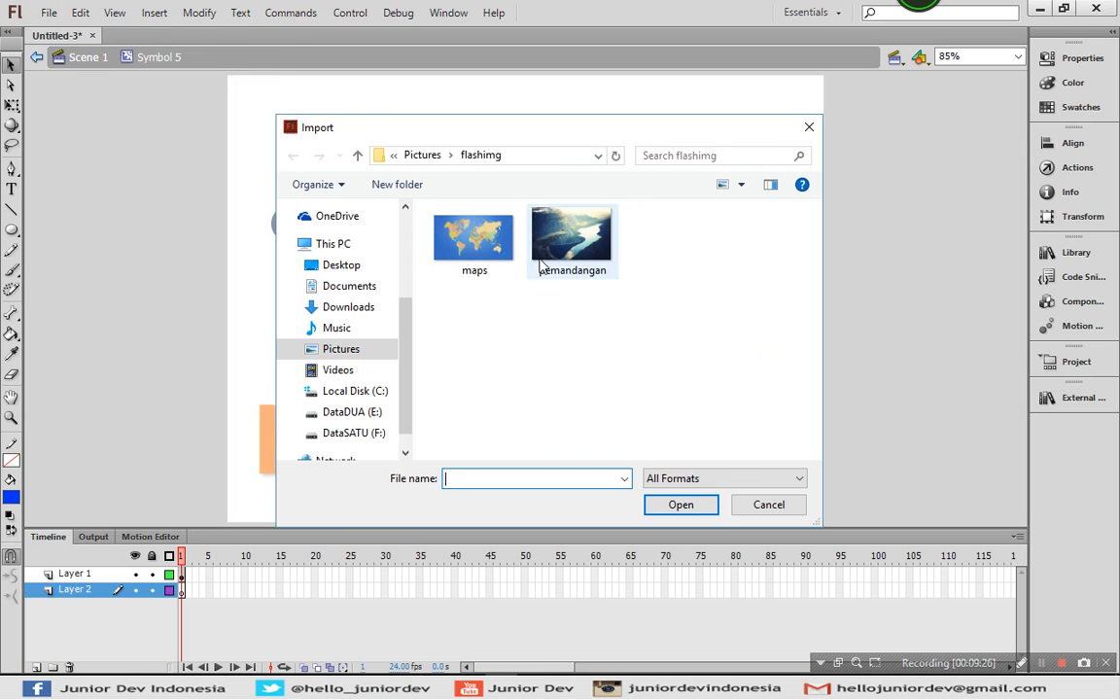
double_click(498, 250)
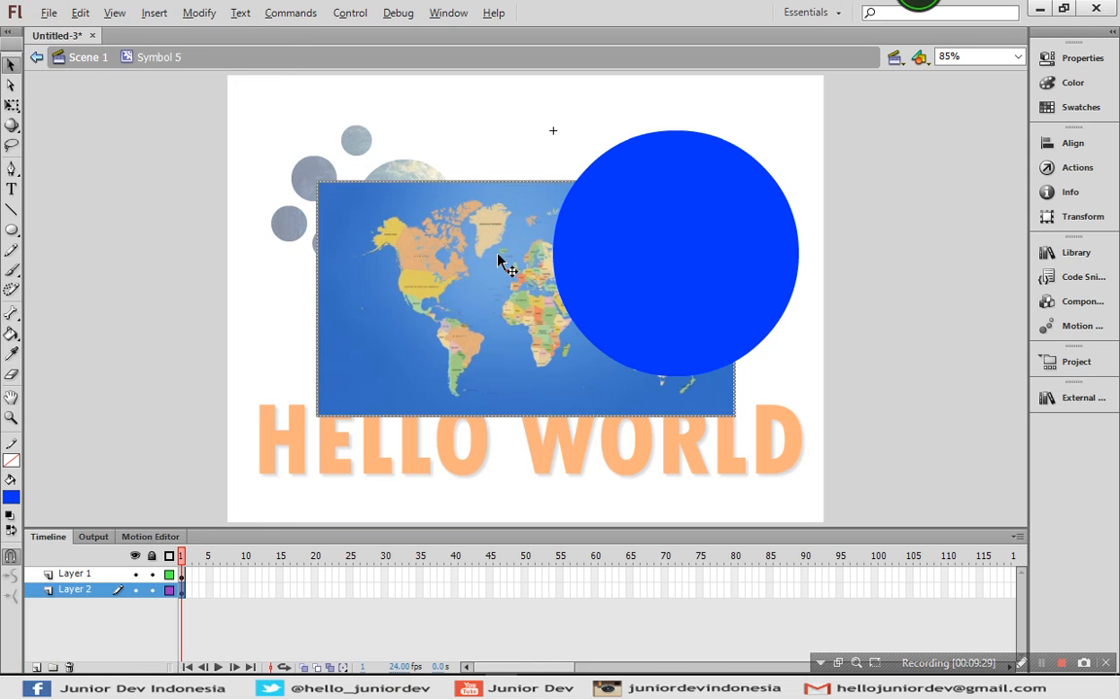
- Align the map's right and bottom edges with the circle's, and shrink the circle to match the map's height
mouse_move(508, 282)
mouse_down()
mouse_move(517, 245)
mouse_move(574, 245)
mouse_up()
click(866, 173)
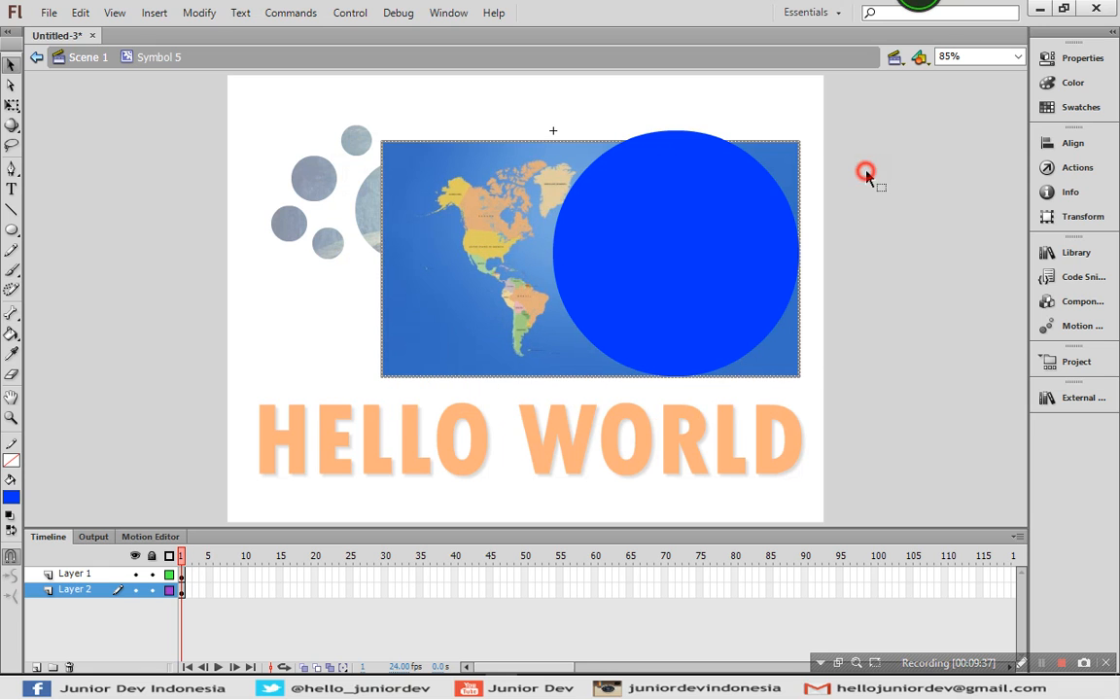
click(676, 144)
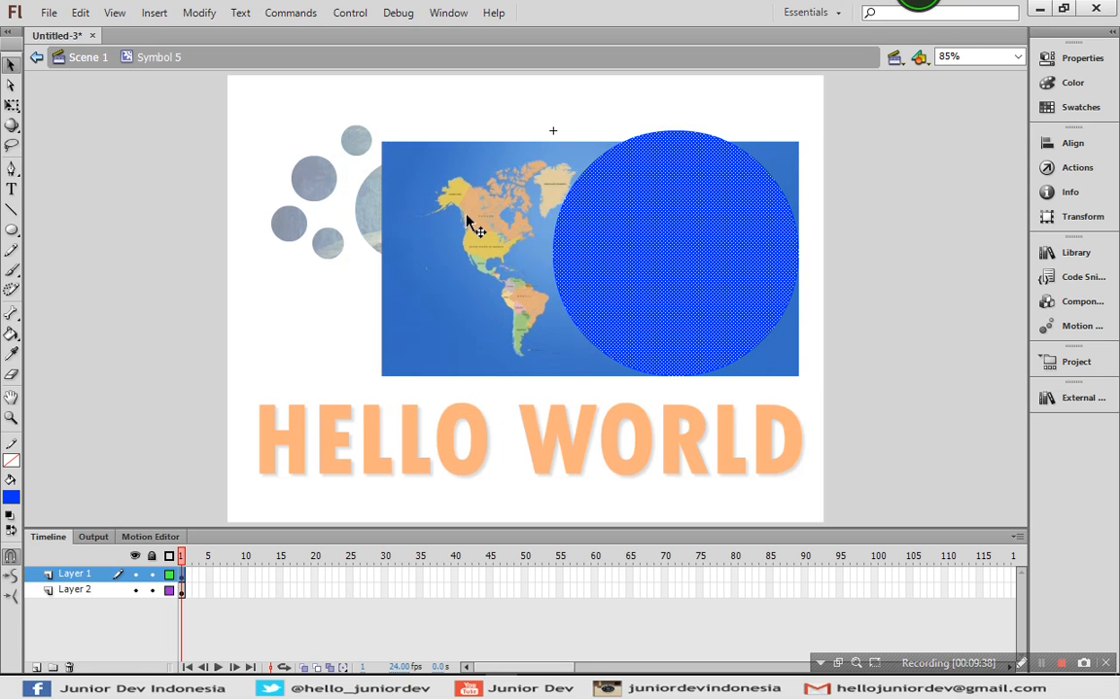
click(11, 104)
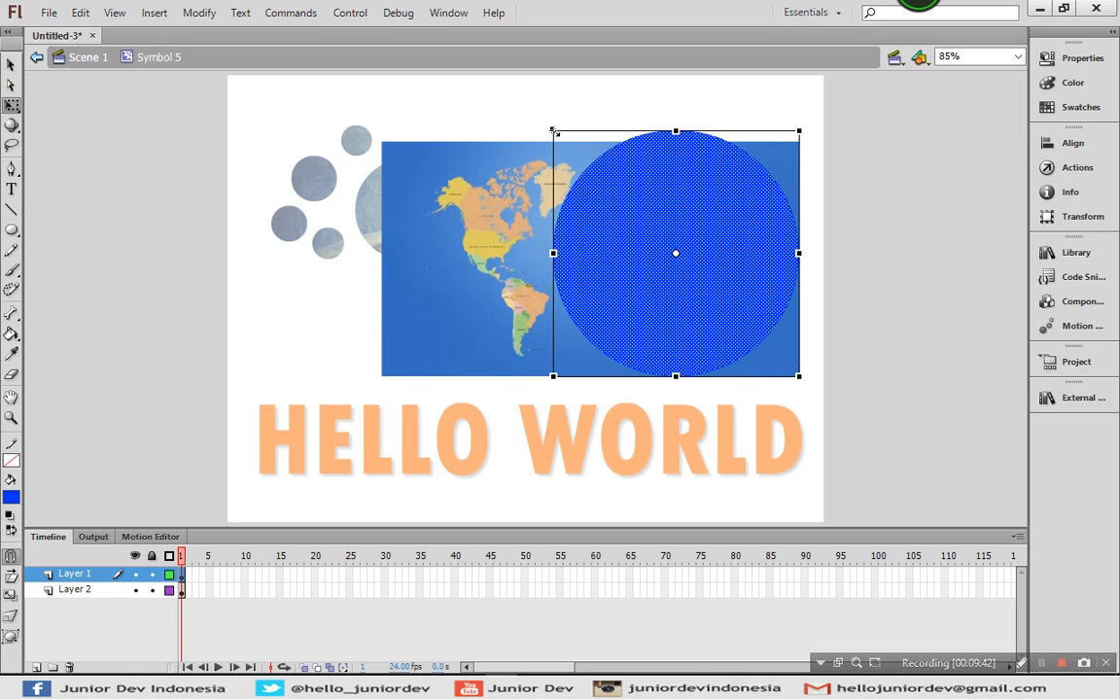
drag(554, 131, 564, 142)
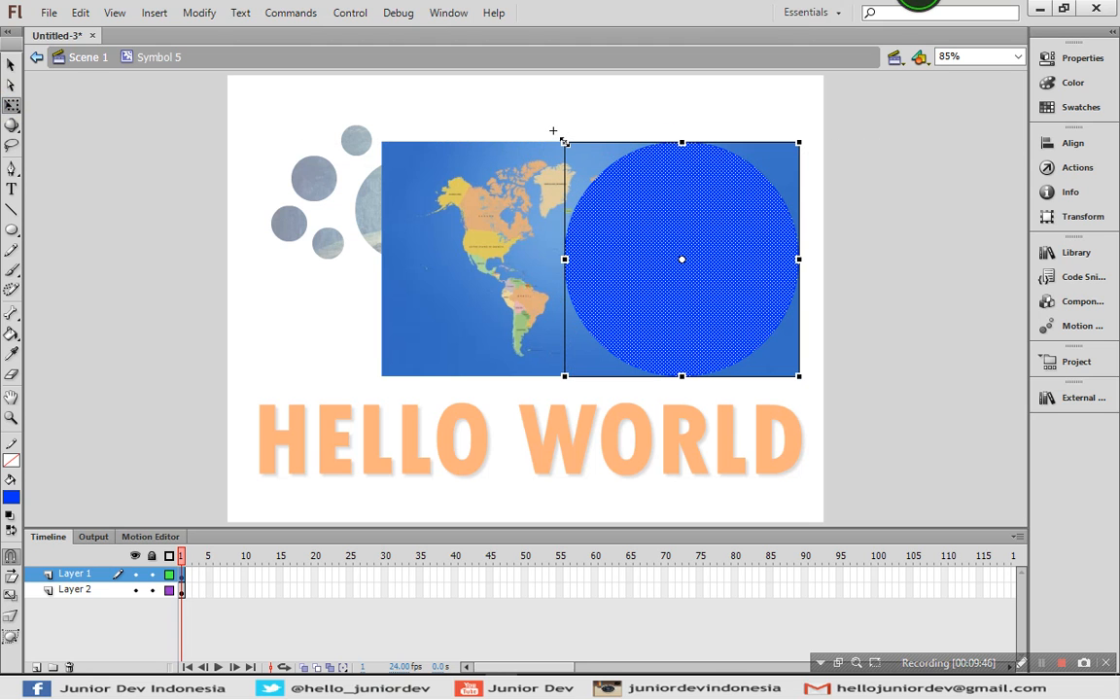
click(910, 225)
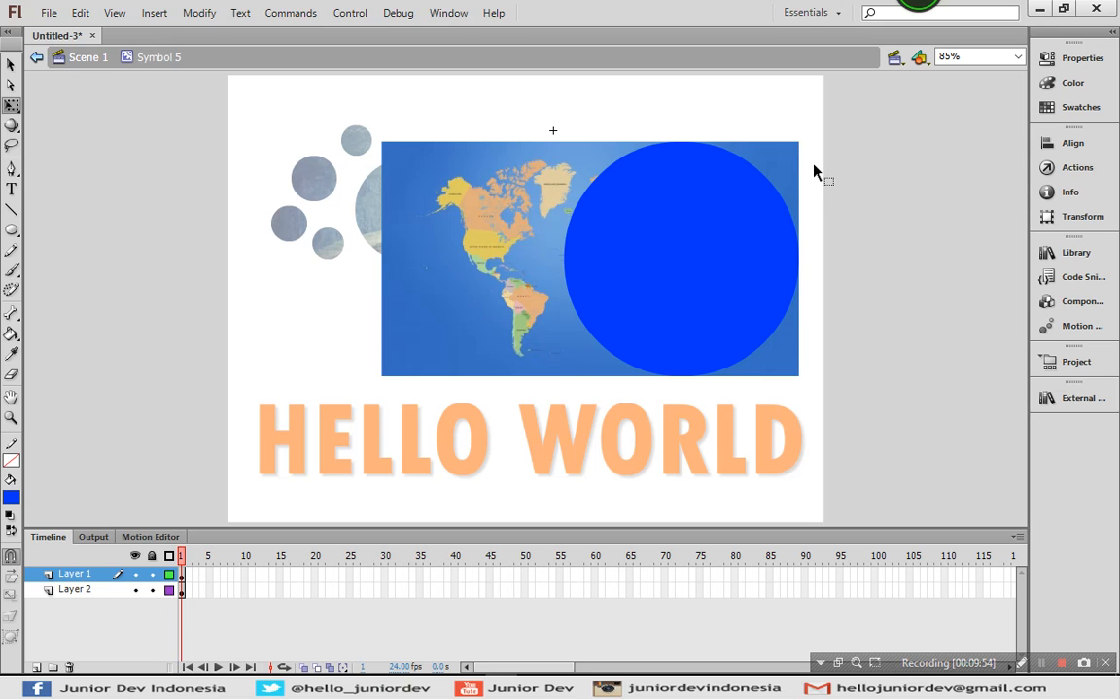
- Turn Layer 1 with the circle into a mask over Layer 2 with the map
click(180, 590)
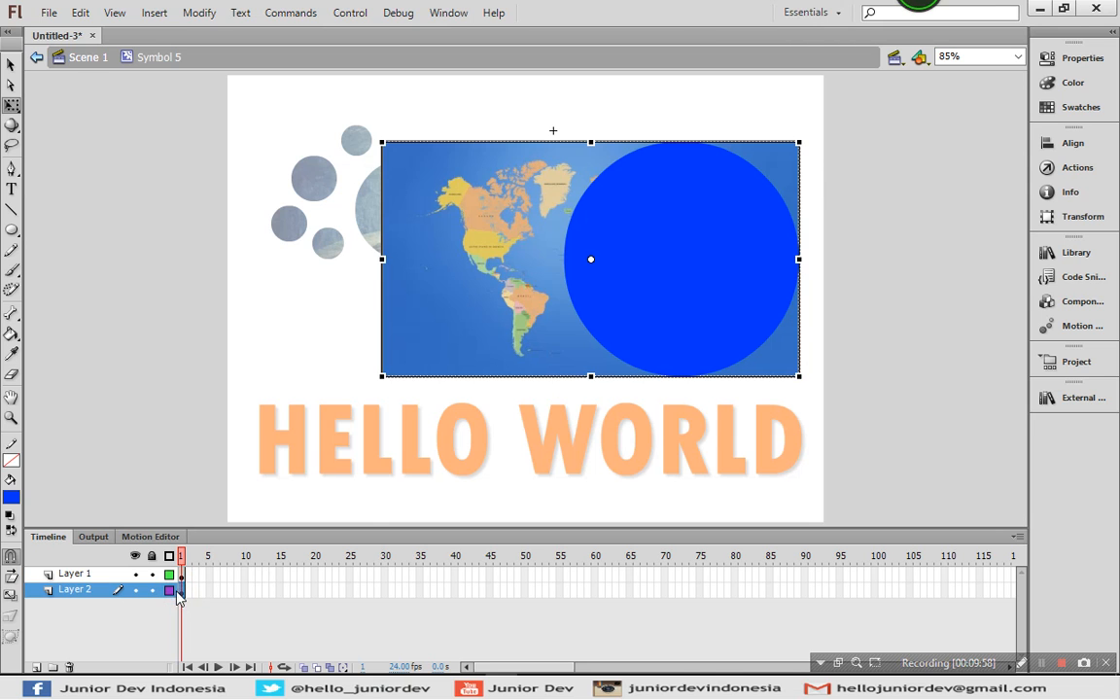
click(87, 574)
click(87, 591)
click(96, 573)
right_click(97, 574)
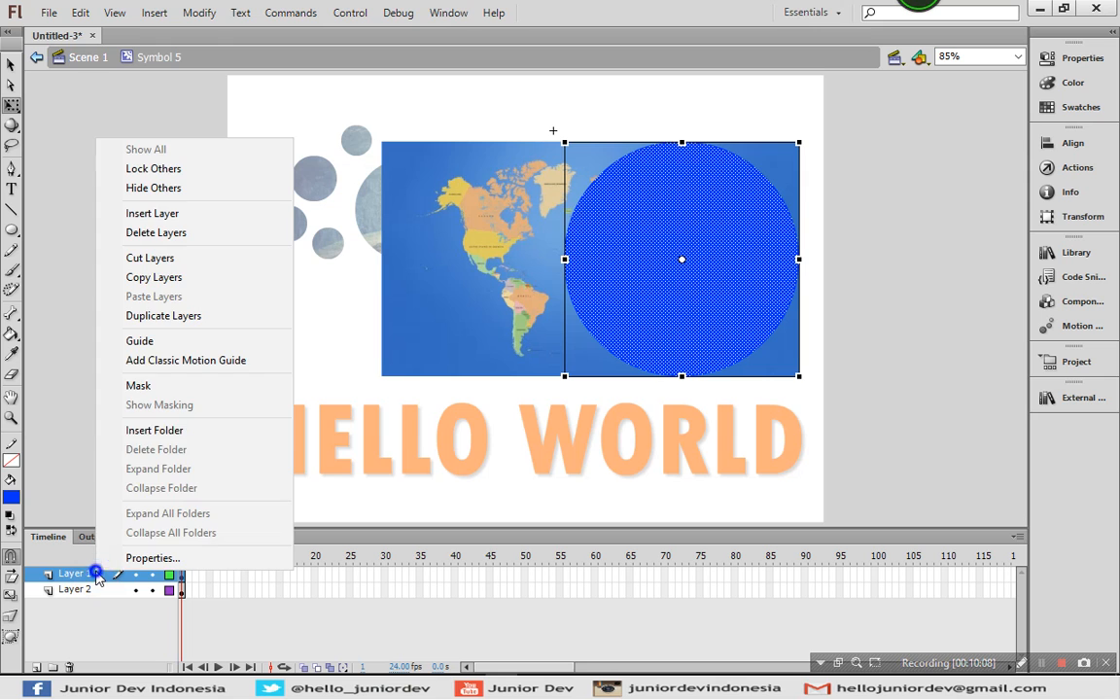
click(137, 386)
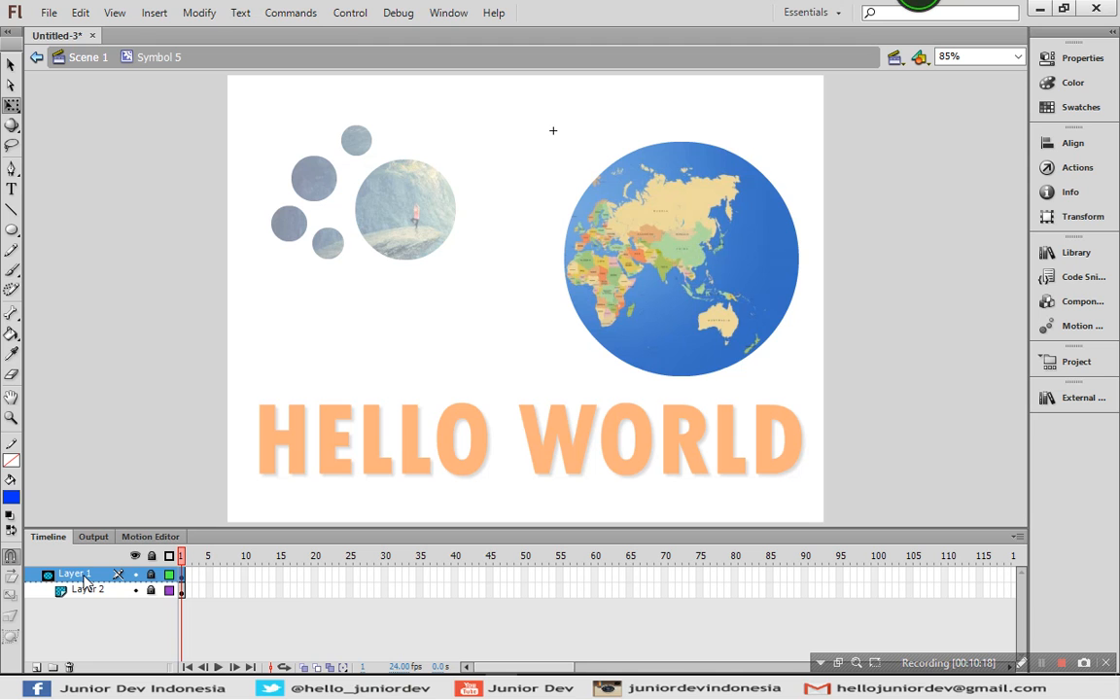
- Unlock all layers, paste a copy of the map in place and move it flush against the original map's left edge
click(153, 558)
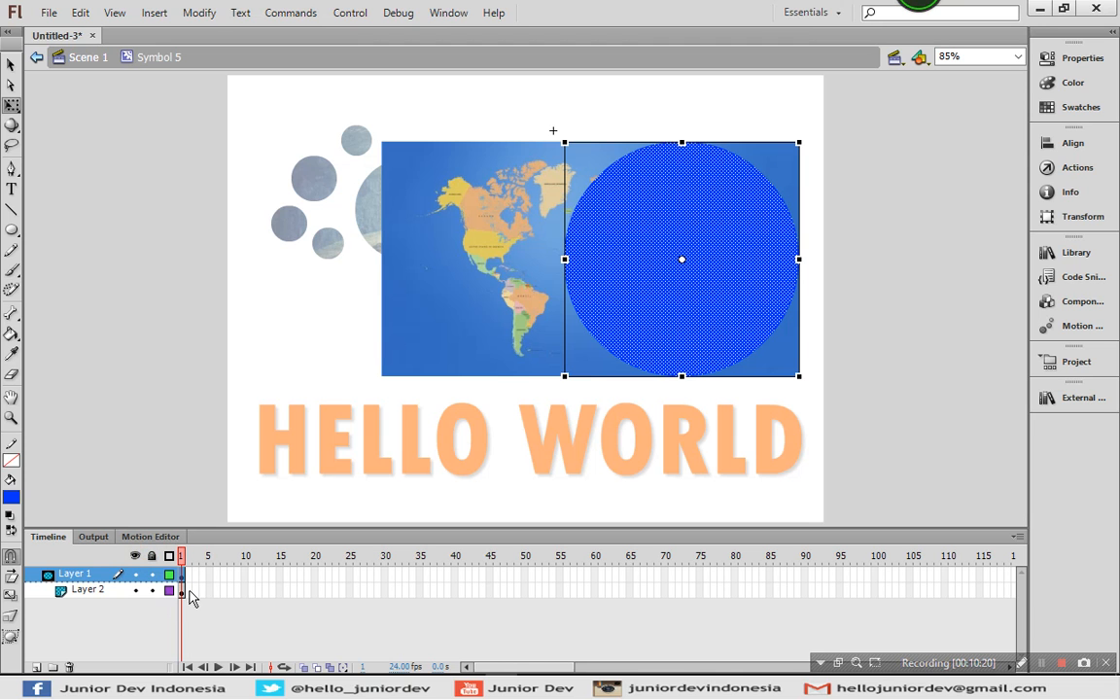
click(184, 592)
click(136, 292)
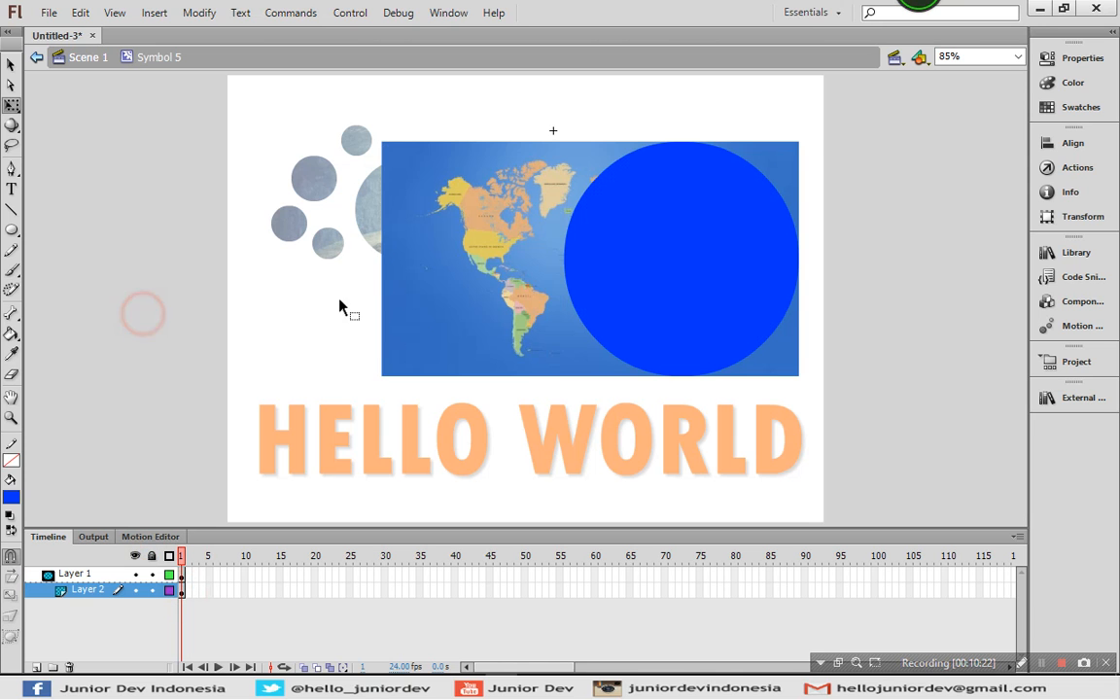
click(495, 323)
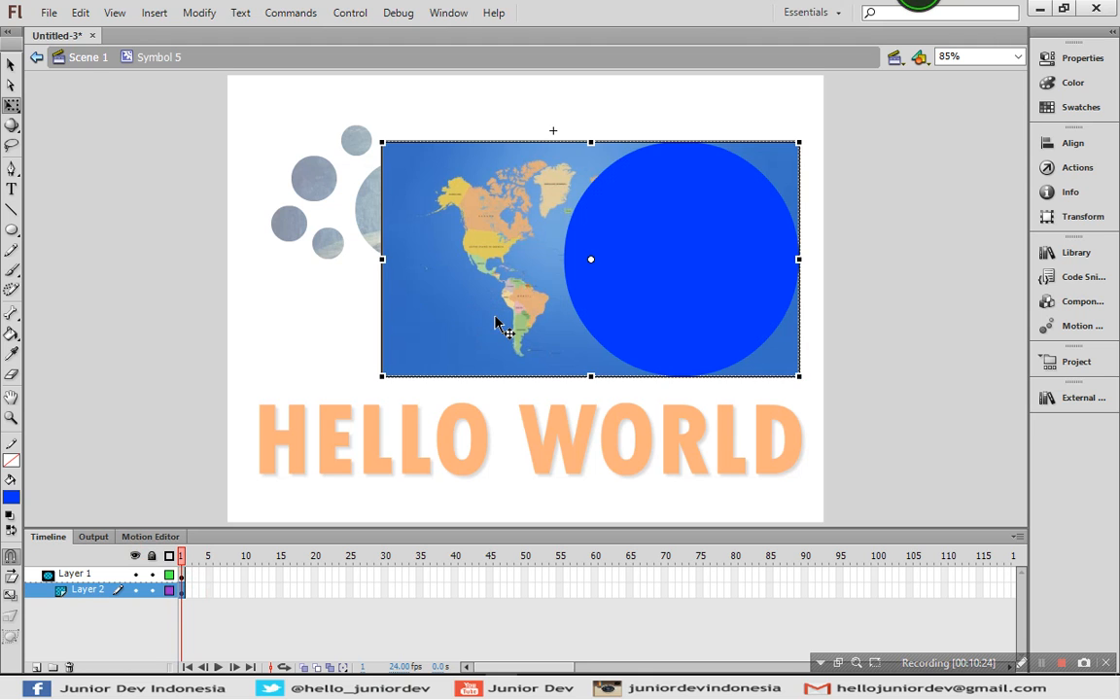
right_click(126, 182)
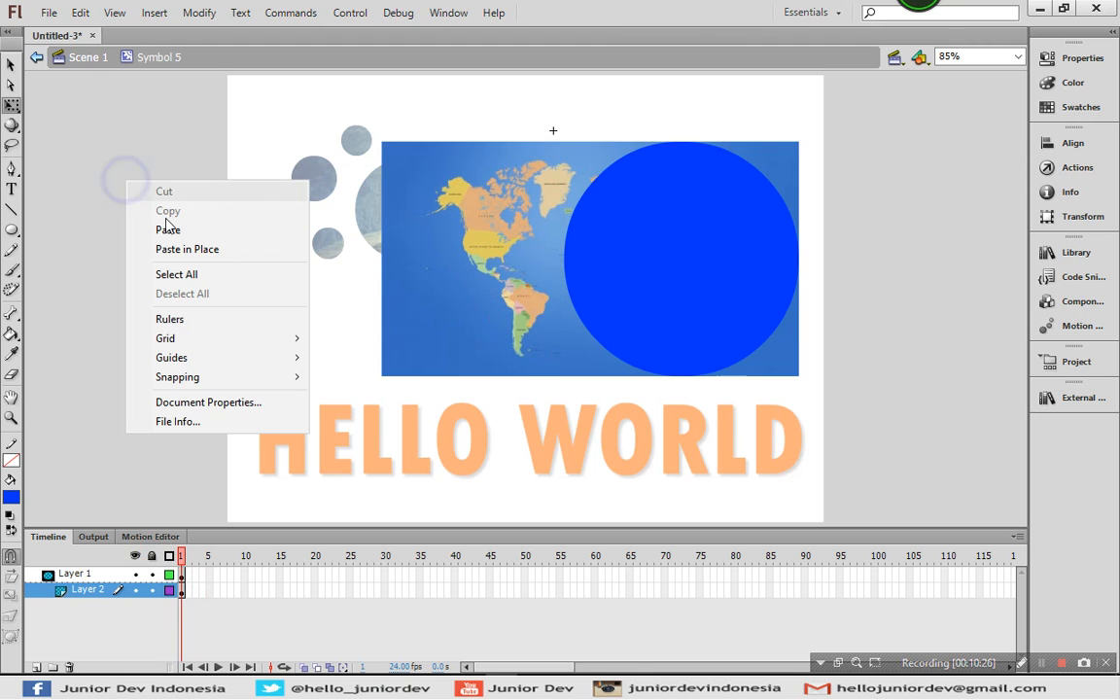
click(202, 251)
drag(555, 303, 137, 295)
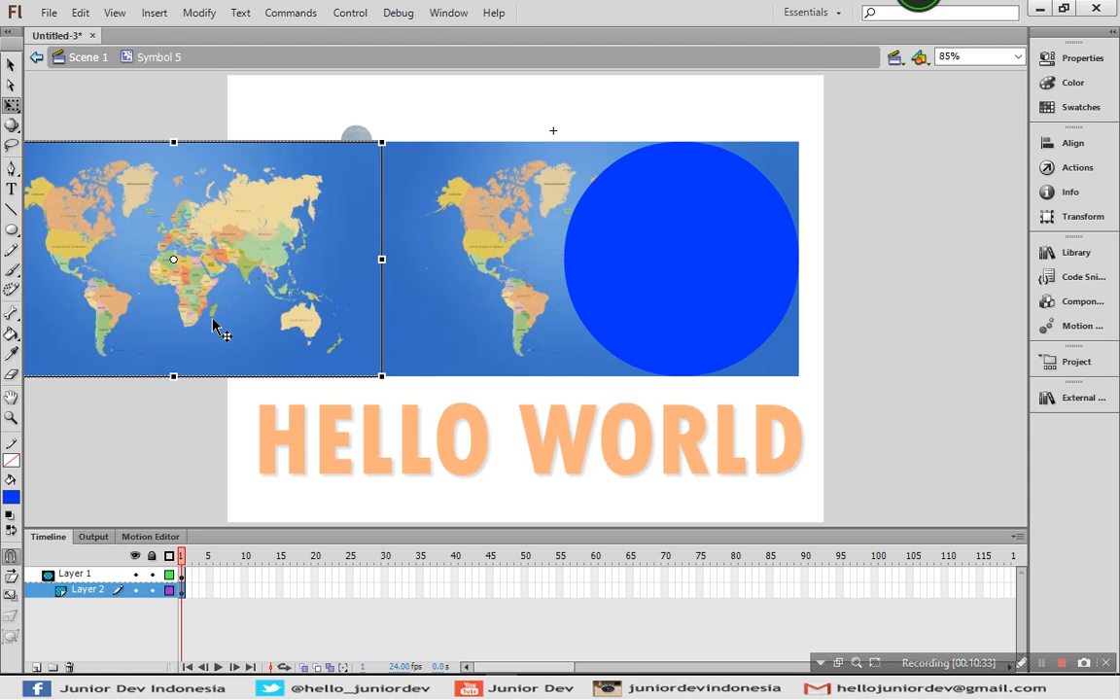
click(193, 440)
click(325, 312)
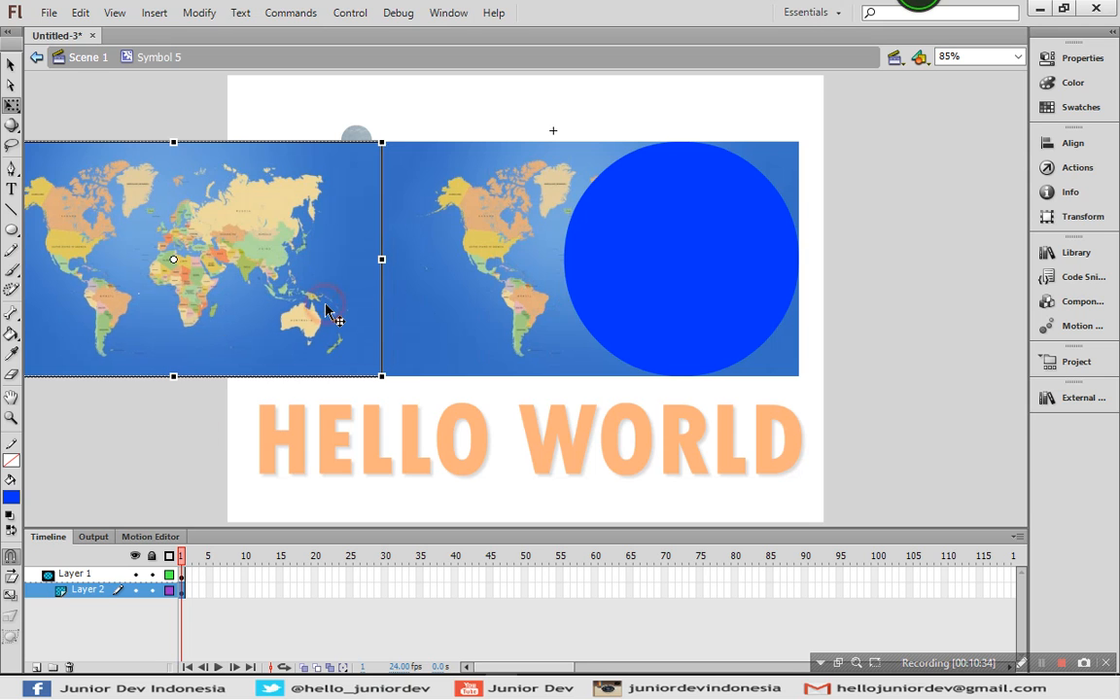
click(173, 431)
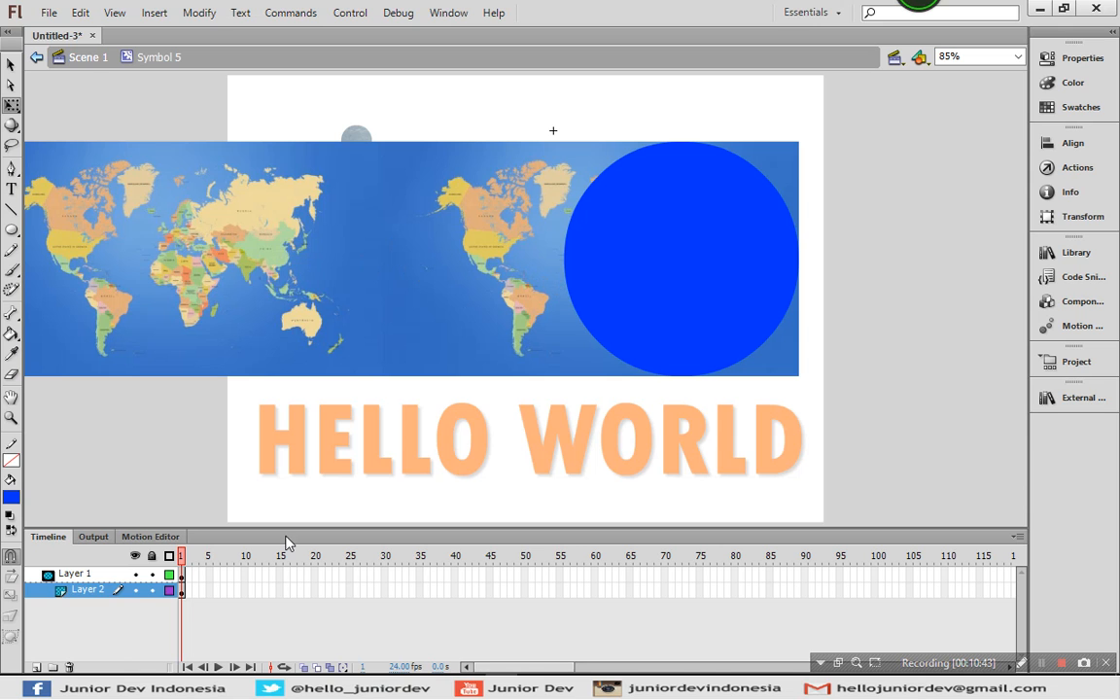
- Extend both Layer 1 and Layer 2 of the globe symbol to frame 90 by inserting frames
click(184, 593)
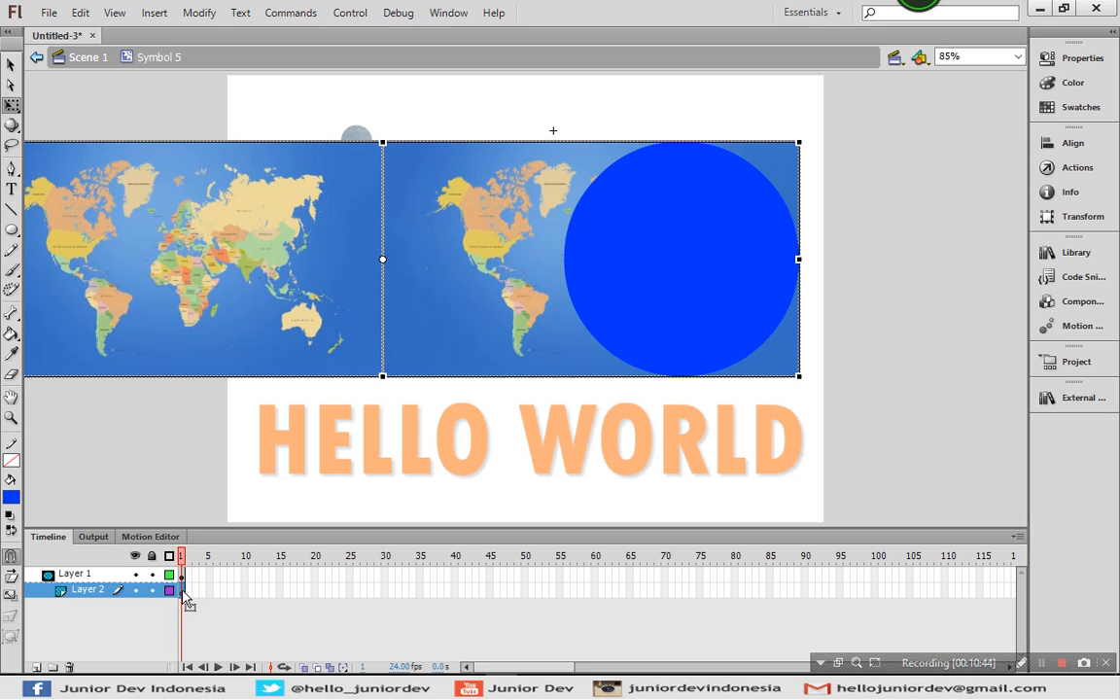
drag(808, 577, 807, 589)
right_click(808, 589)
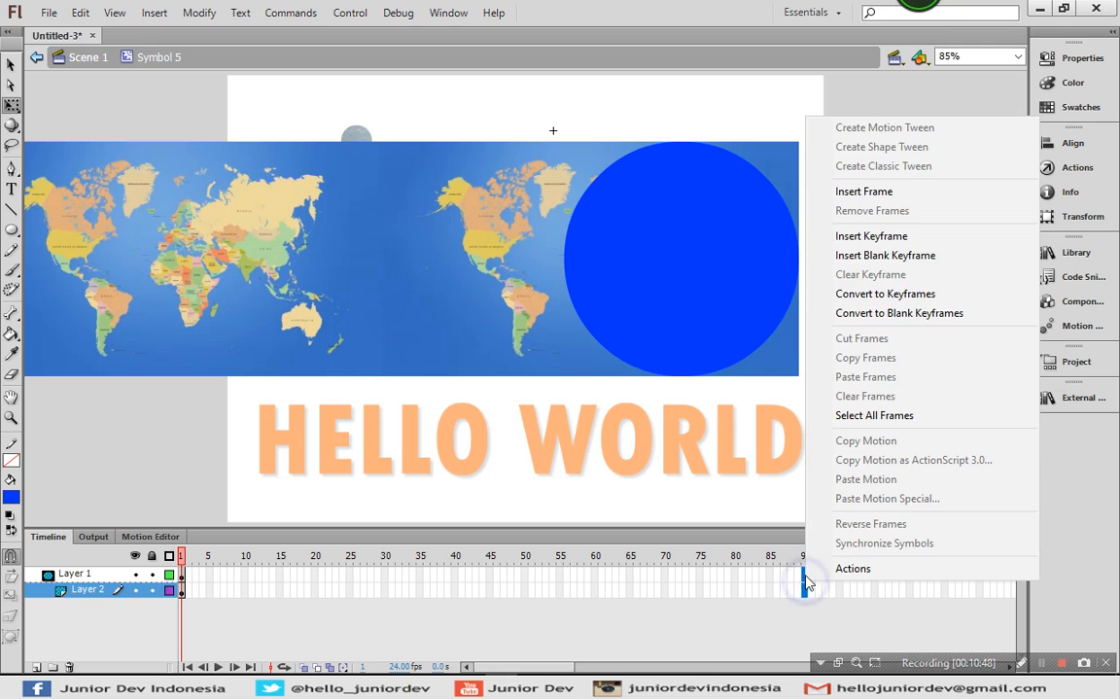
click(852, 190)
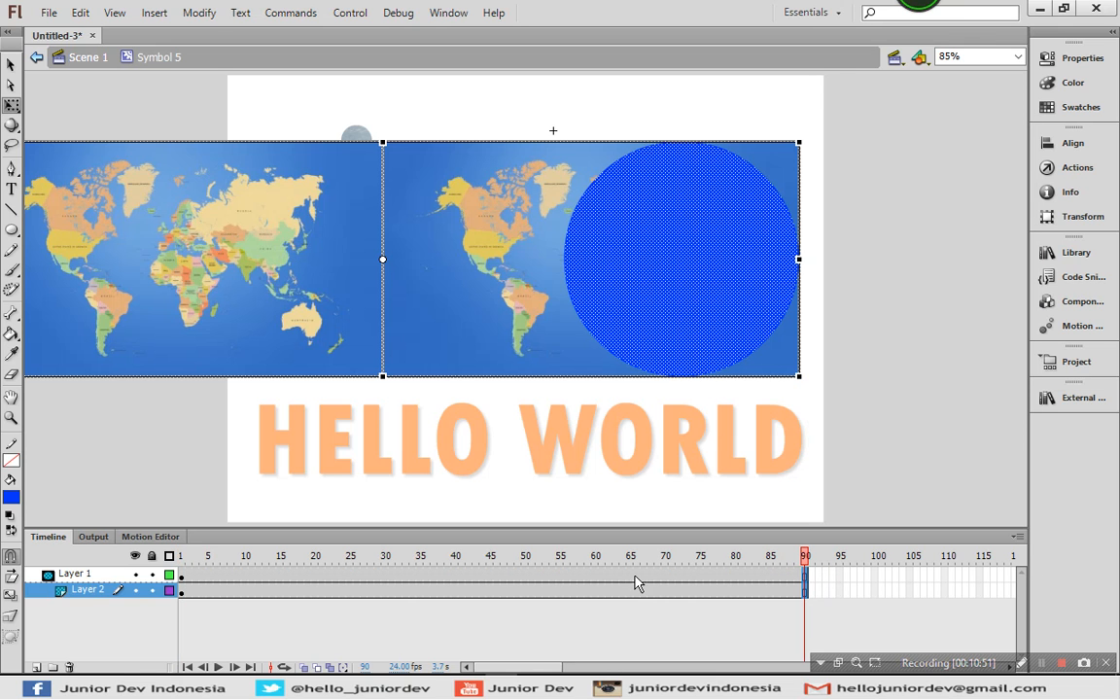
- Create a motion tween for the two maps on Layer 2 from frame 1, converting them into a single symbol
click(181, 590)
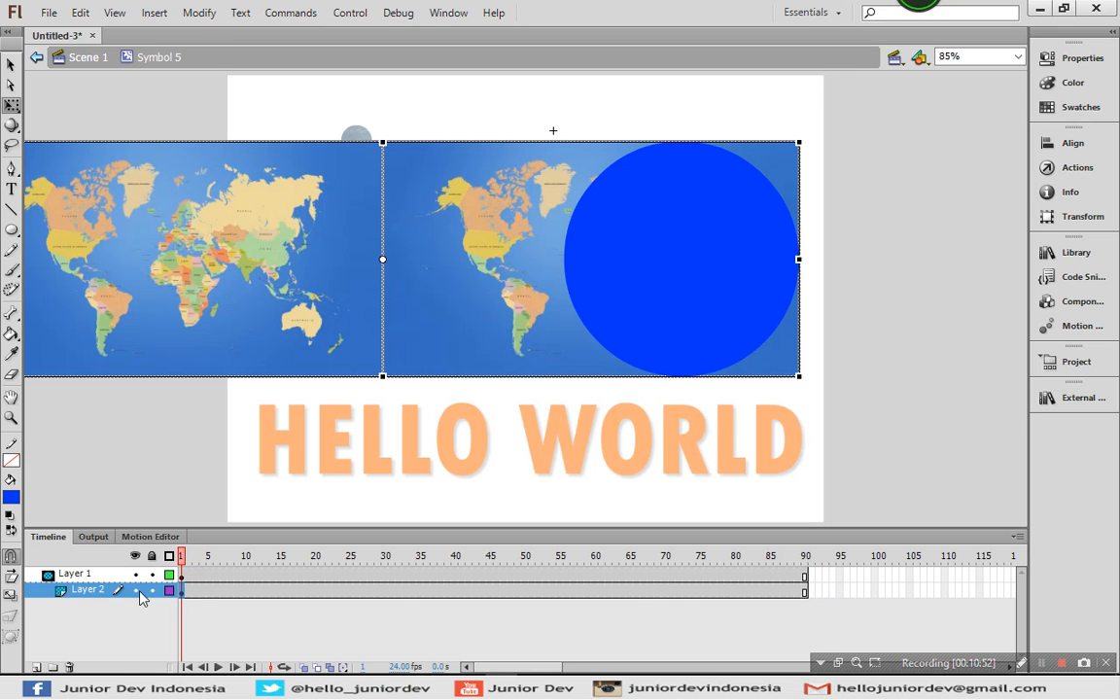
click(102, 595)
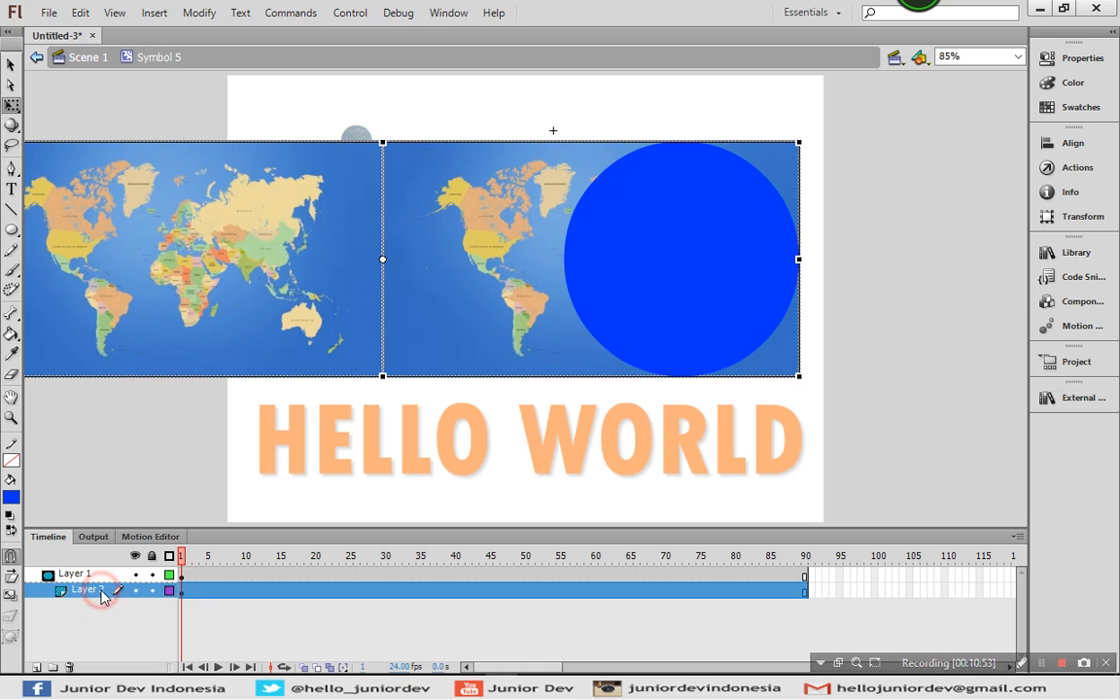
right_click(245, 285)
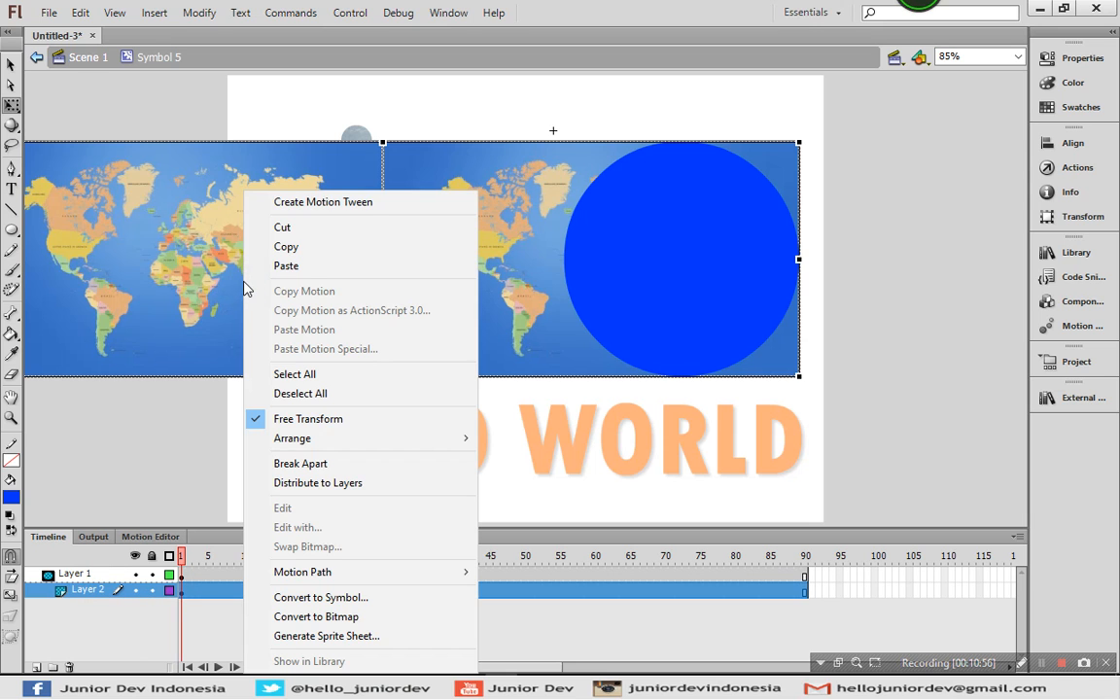
click(315, 205)
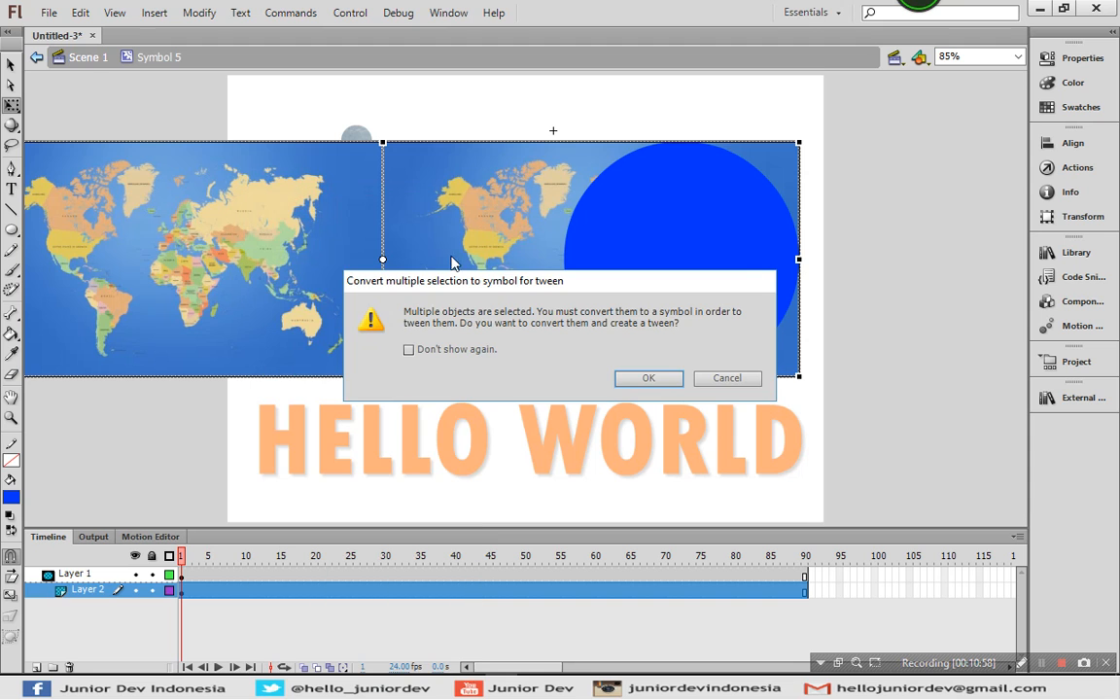
click(650, 379)
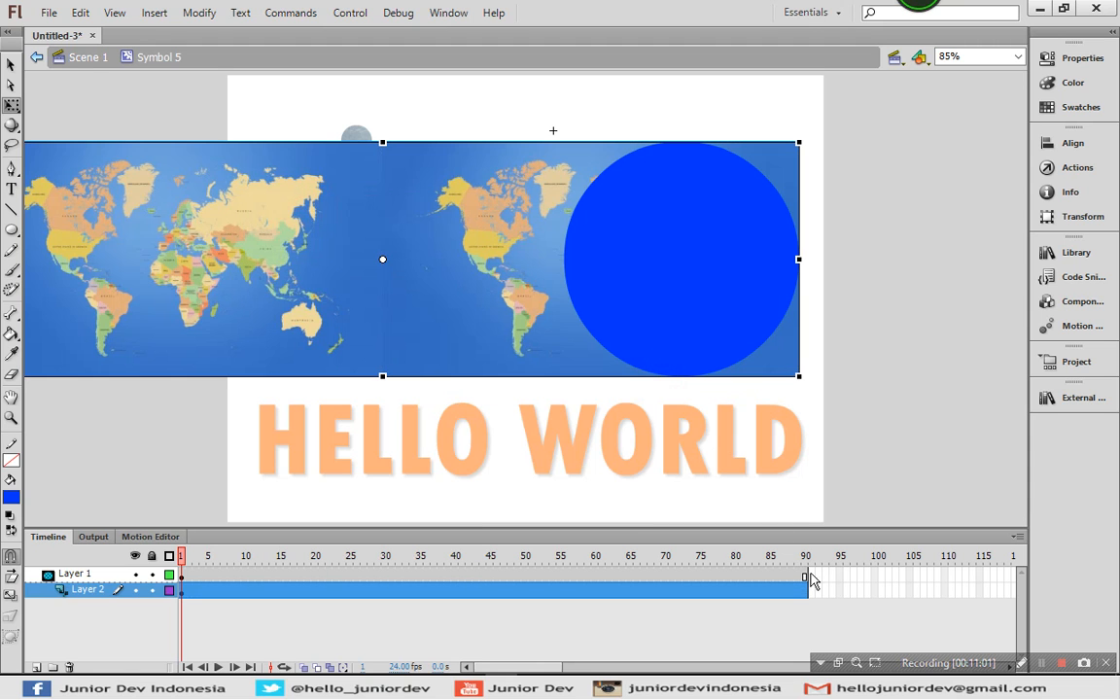
- At frame 90, move the joined maps horizontally right until the left copy takes the original map's place, and lock all layers
click(805, 557)
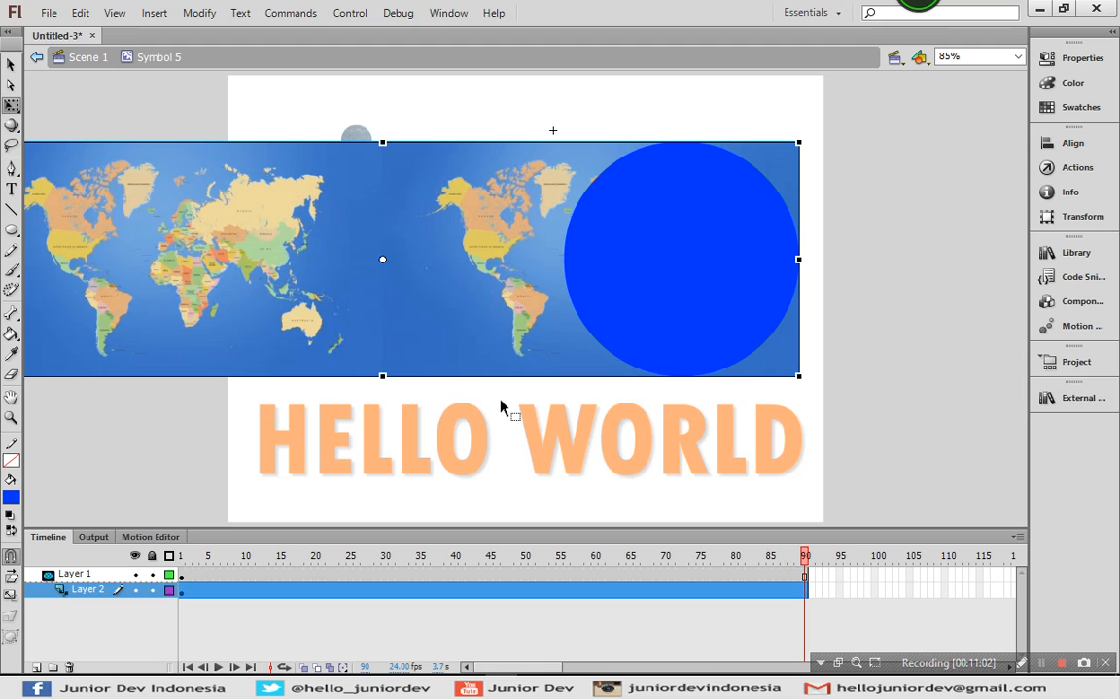
drag(220, 293, 636, 274)
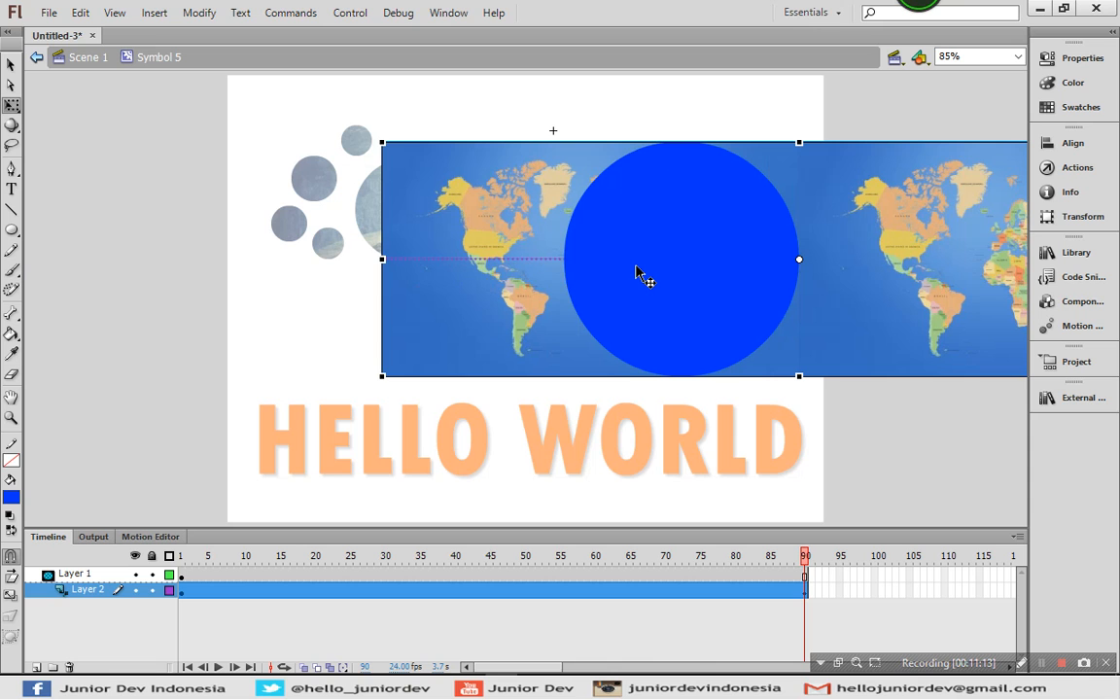
click(151, 556)
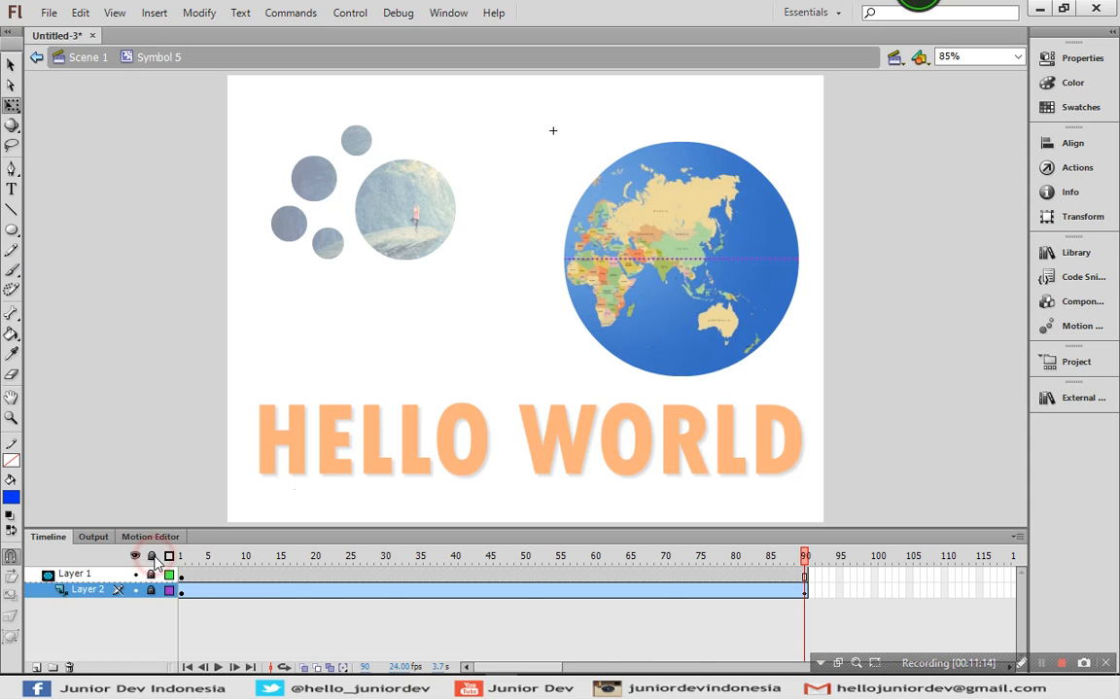
- Scrub the timeline to frame 90 to preview the globe's scrolling map, and compare the map's end position unmasked with the masked first frame
drag(180, 557, 395, 564)
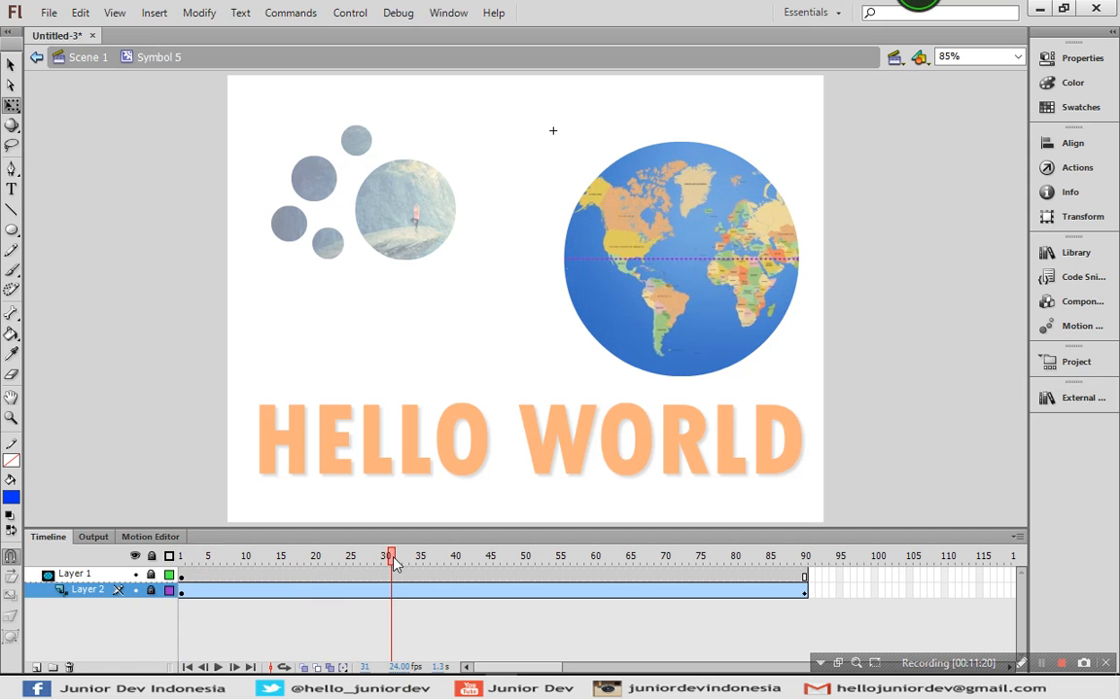
drag(392, 561, 808, 561)
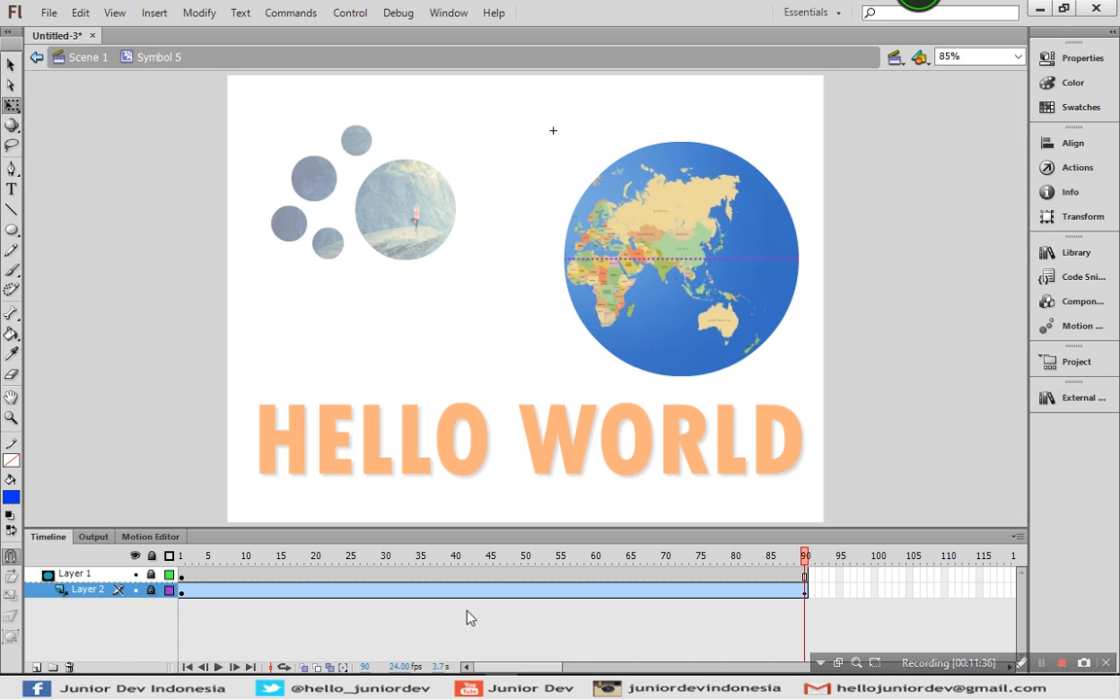
click(151, 589)
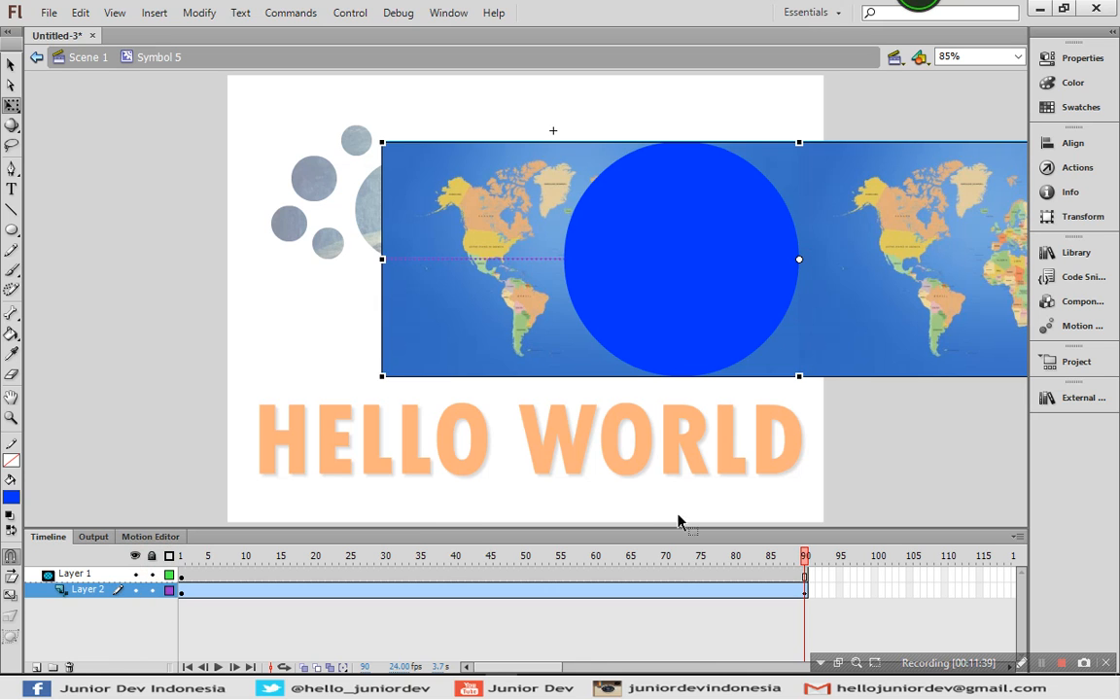
click(805, 559)
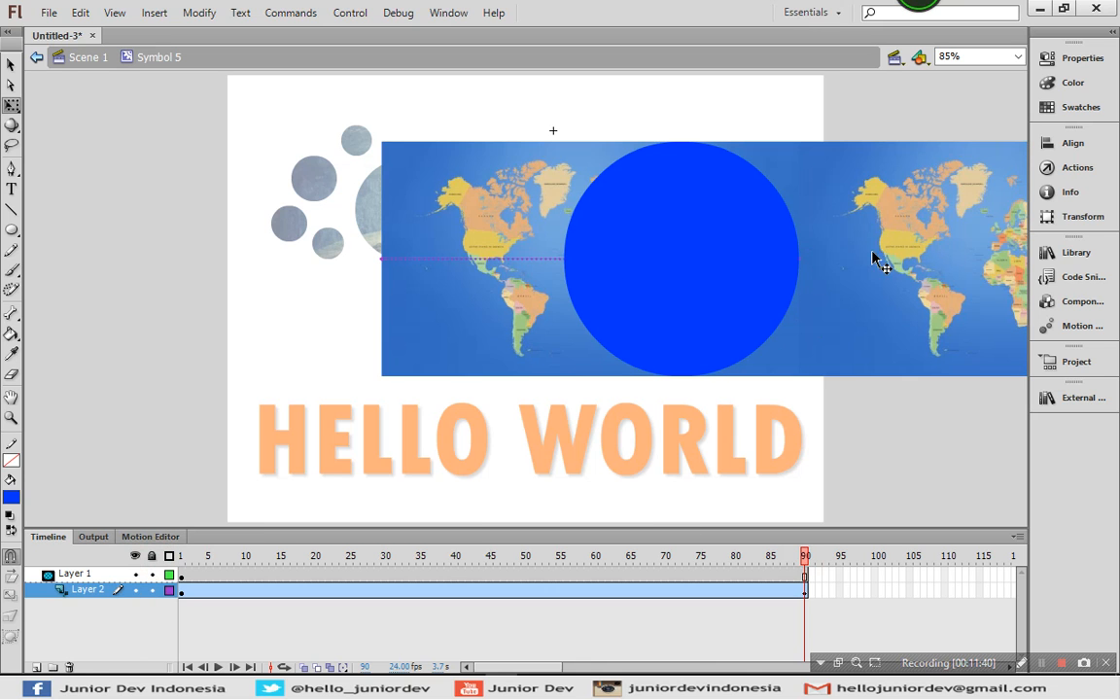
click(152, 555)
key(shift+comma)
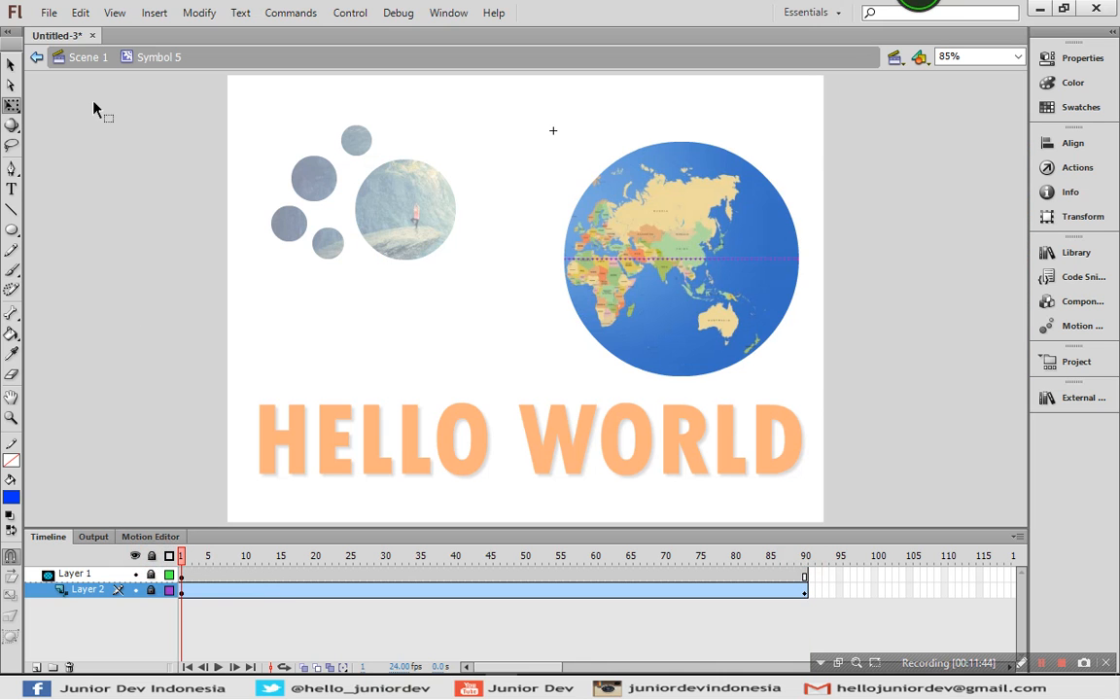
- Return to Scene 1 and test the movie to view the circles, the HELLO WORLD text and the globe playing together
click(88, 59)
click(126, 235)
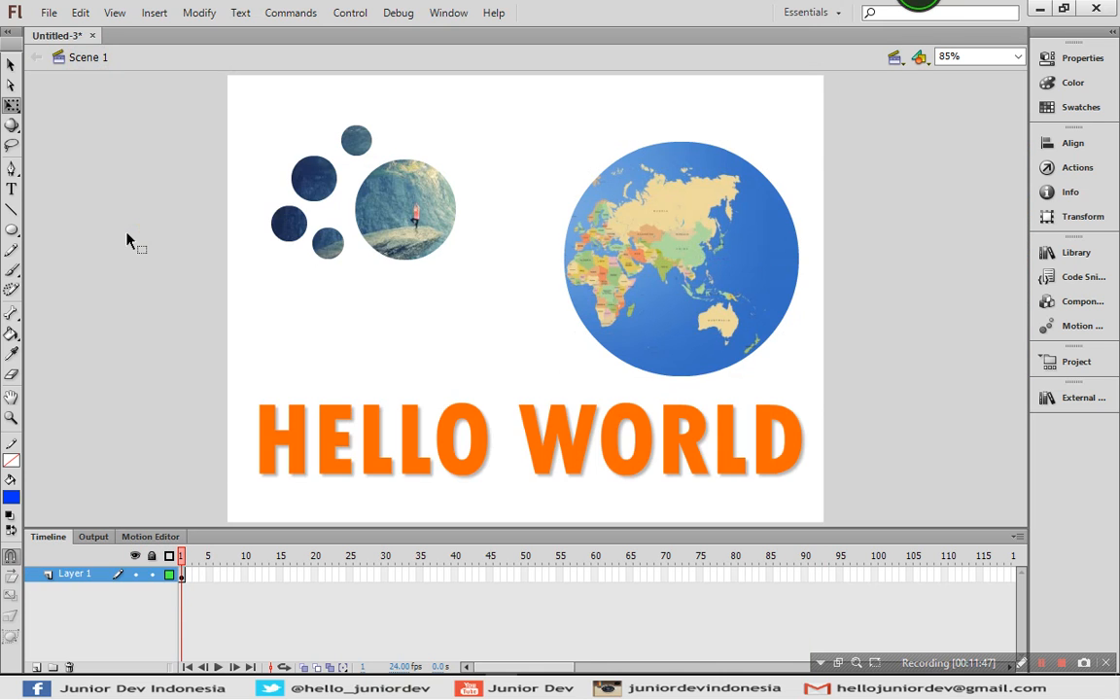
key(ctrl+s)
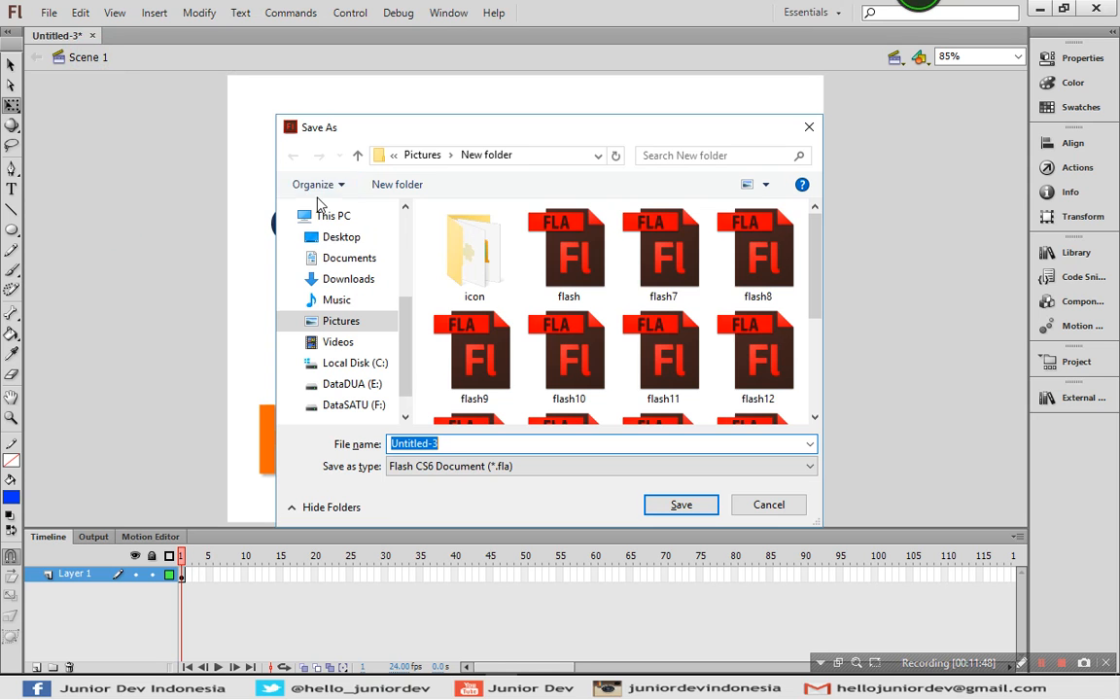
click(808, 127)
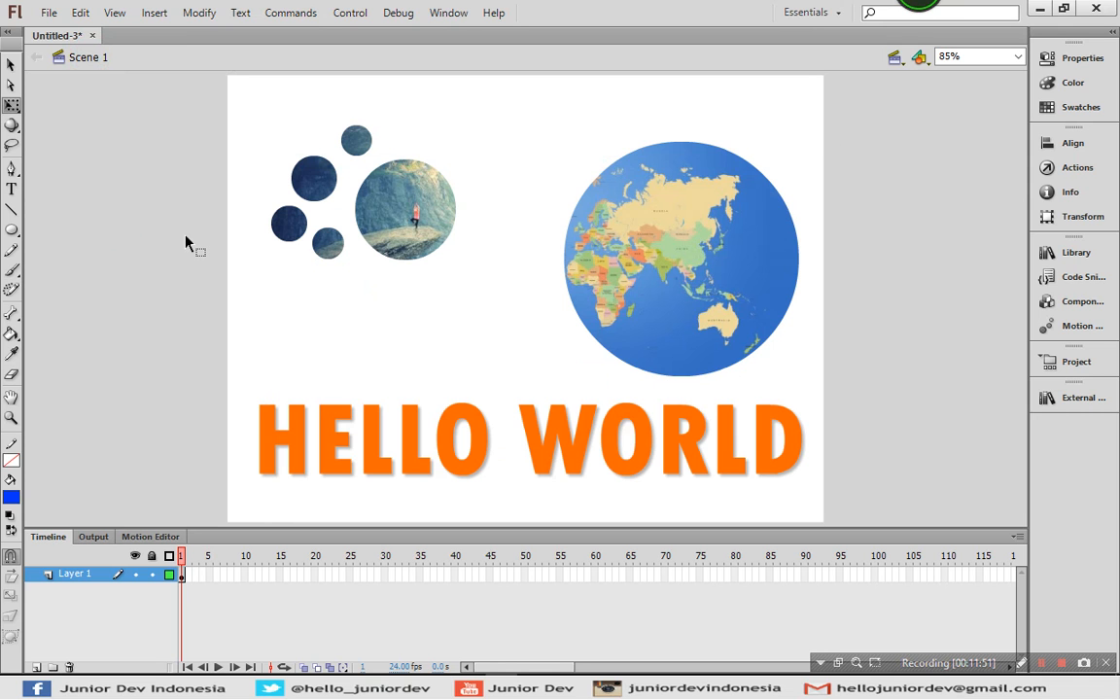
key(ctrl+Return)
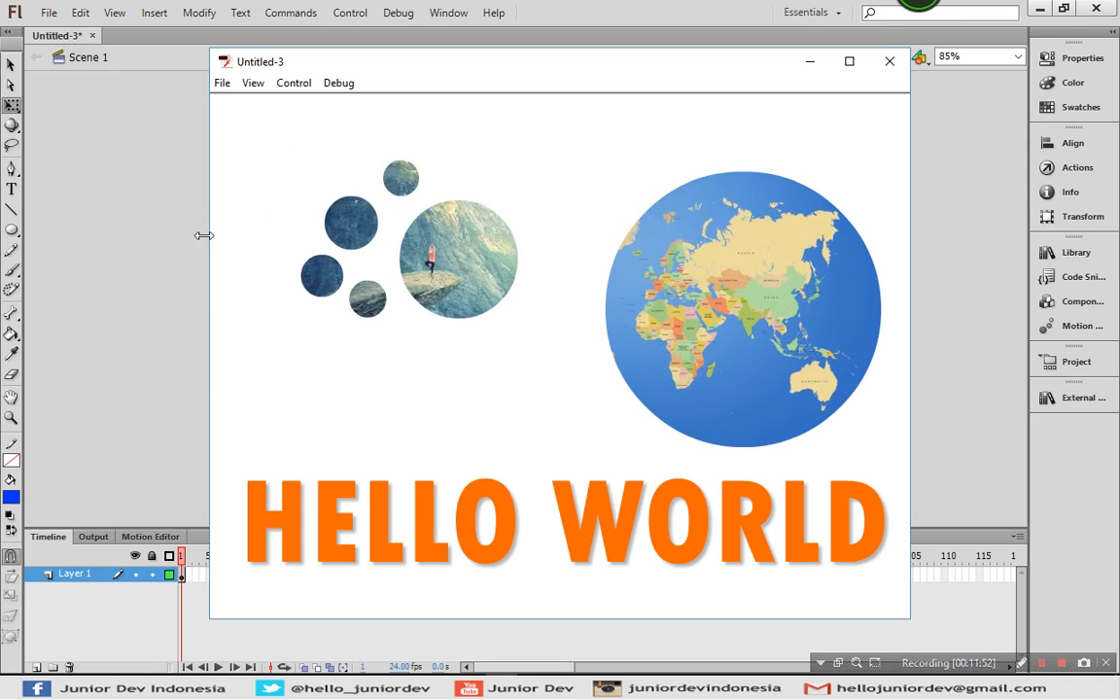